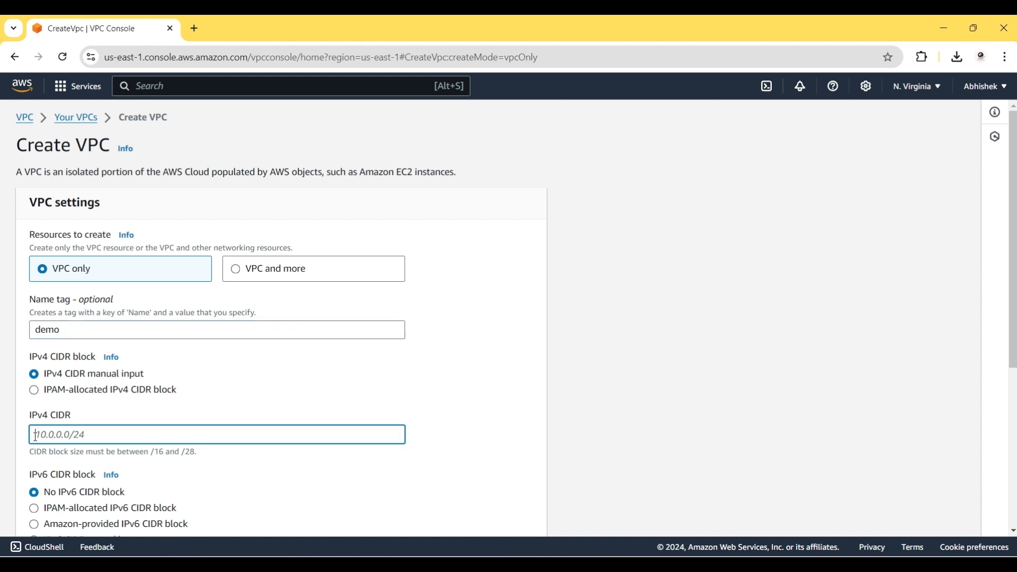
# Set the IPv4 CIDR to 10.0.0.0/16 and create the demo VPC.
pyautogui.write('10.0.0.0/16')
pyautogui.scroll(-2, 178, 496)
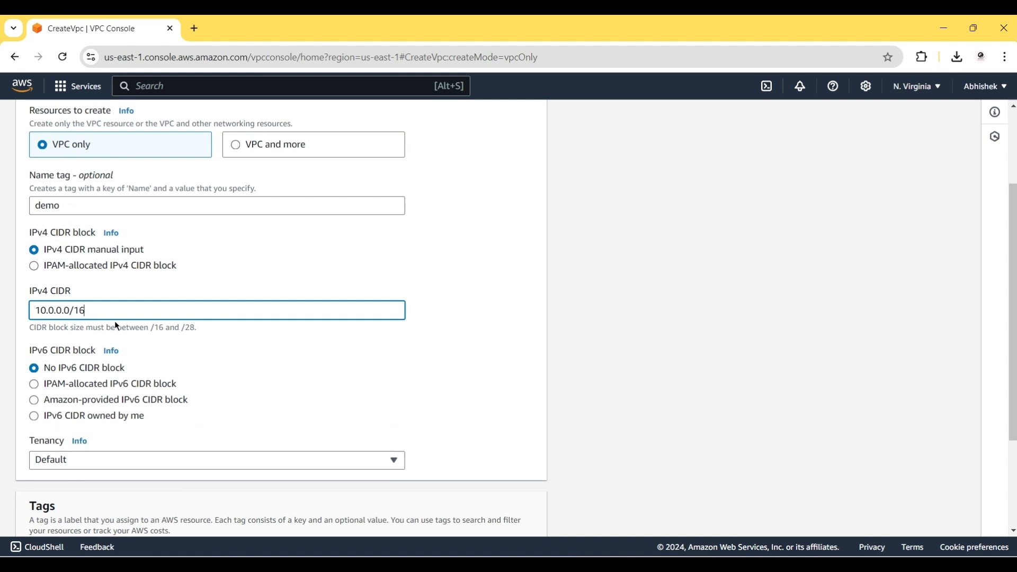
pyautogui.scroll(-3, 116, 325)
pyautogui.click(486, 519)
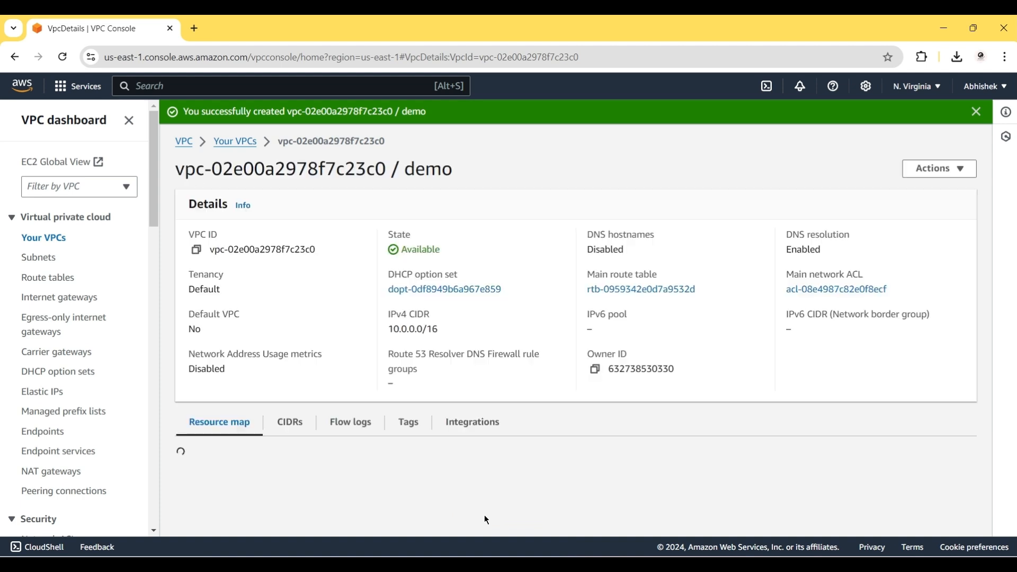
# Switch to the PowerPoint slide show, view the slide with two public subnets, and return to the AWS console.
pyautogui.hotkey('alt', 'Tab')
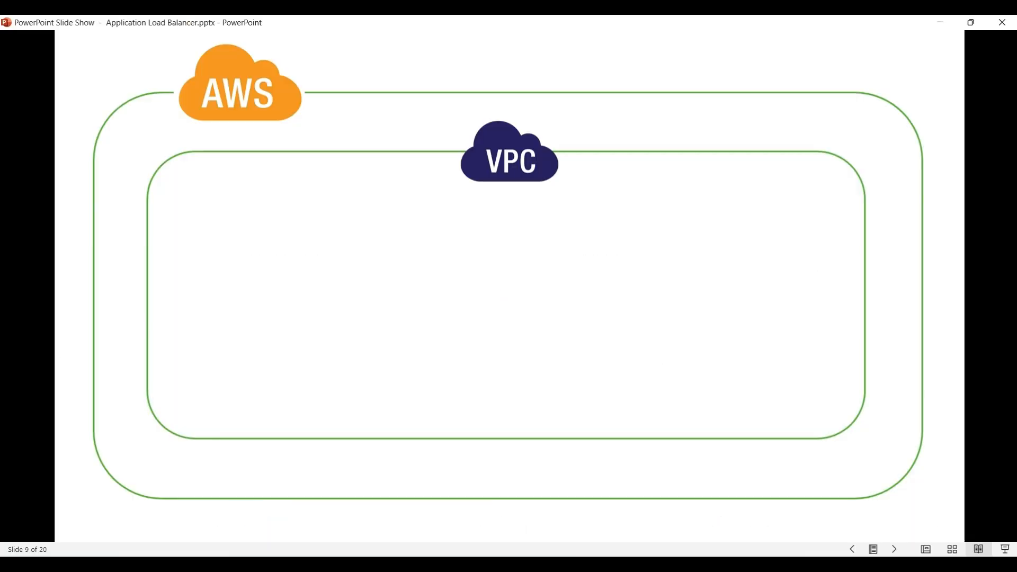
pyautogui.press('Right')
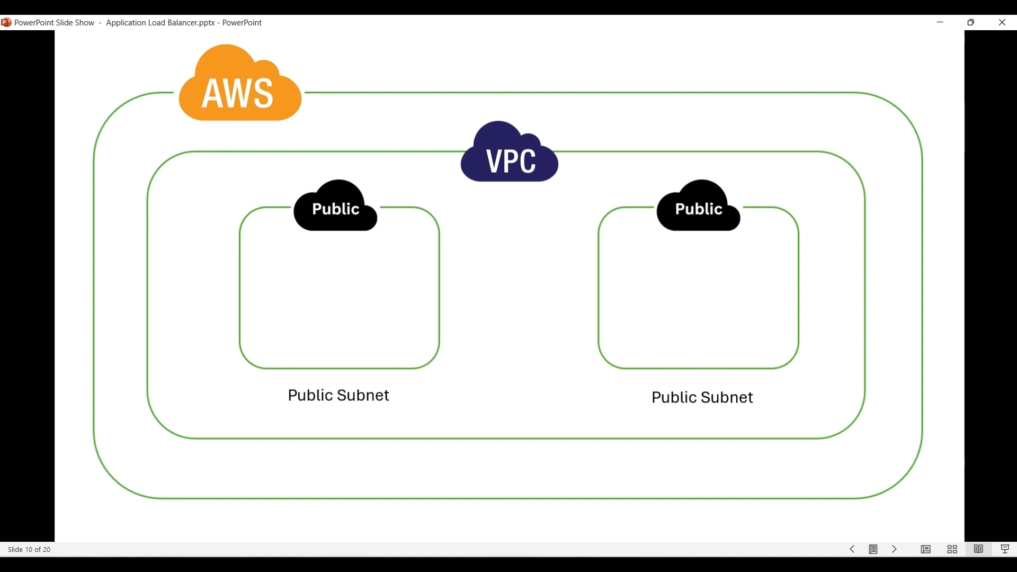
pyautogui.hotkey('alt', 'Tab')
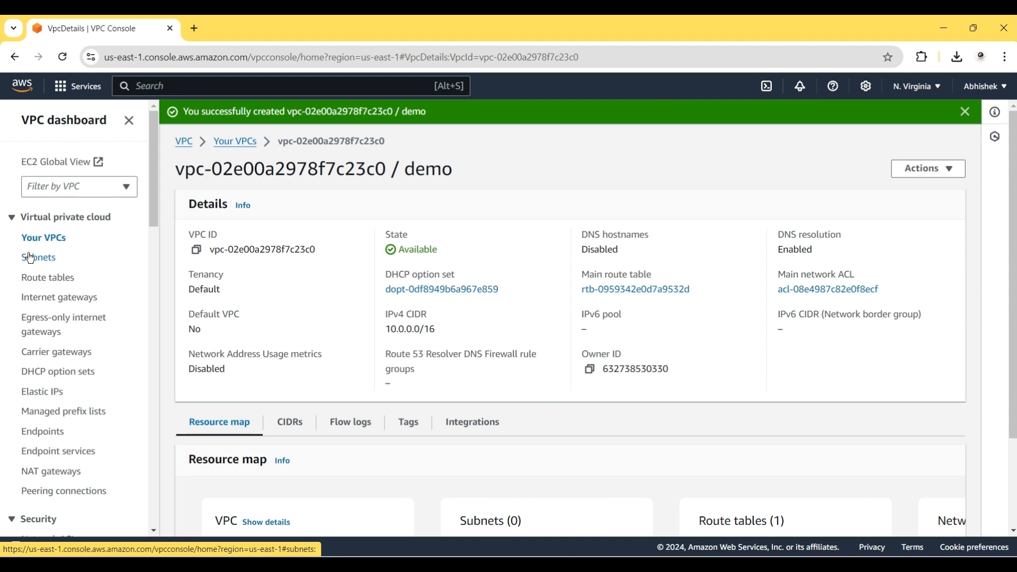
# Start creating a subnet and choose the demo VPC for it.
pyautogui.click(30, 258)
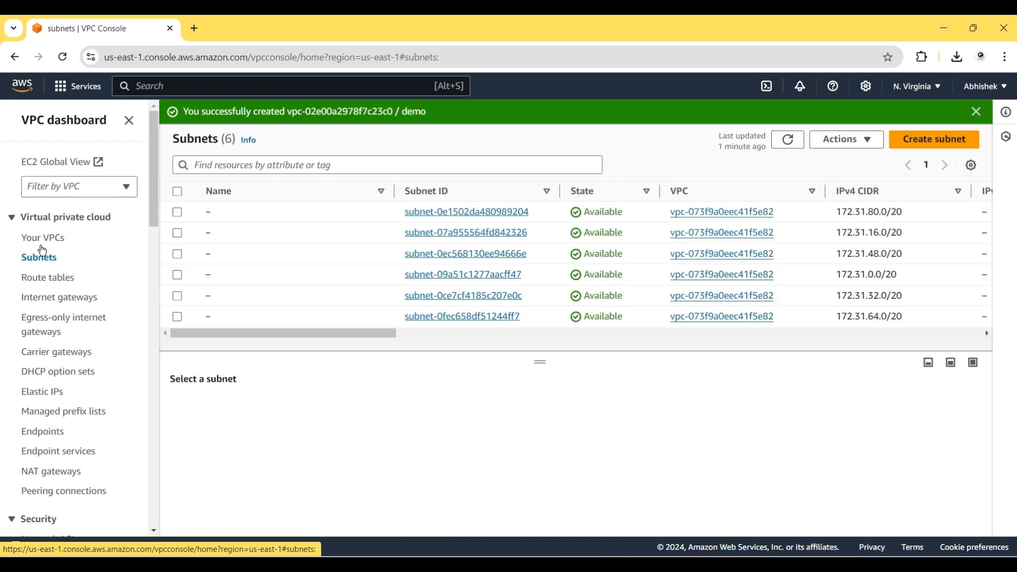
pyautogui.click(941, 140)
pyautogui.click(213, 243)
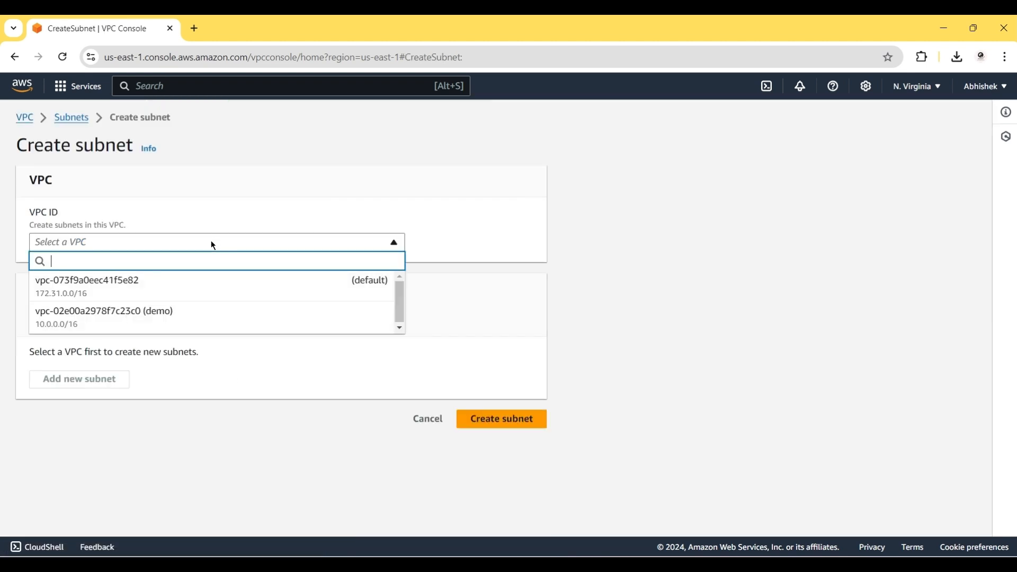
pyautogui.click(194, 320)
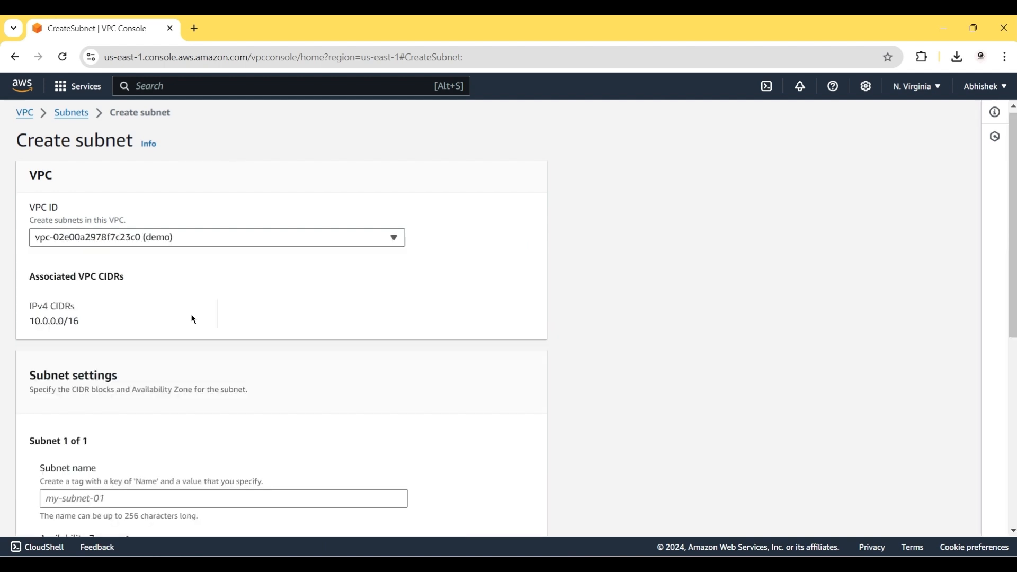
# Name the first subnet fisrt-subnet, place it in us-east-1a, and set its IPv4 subnet CIDR block to 10.0.0.0/24.
pyautogui.scroll(-3, 192, 318)
pyautogui.click(110, 359)
pyautogui.write('f')
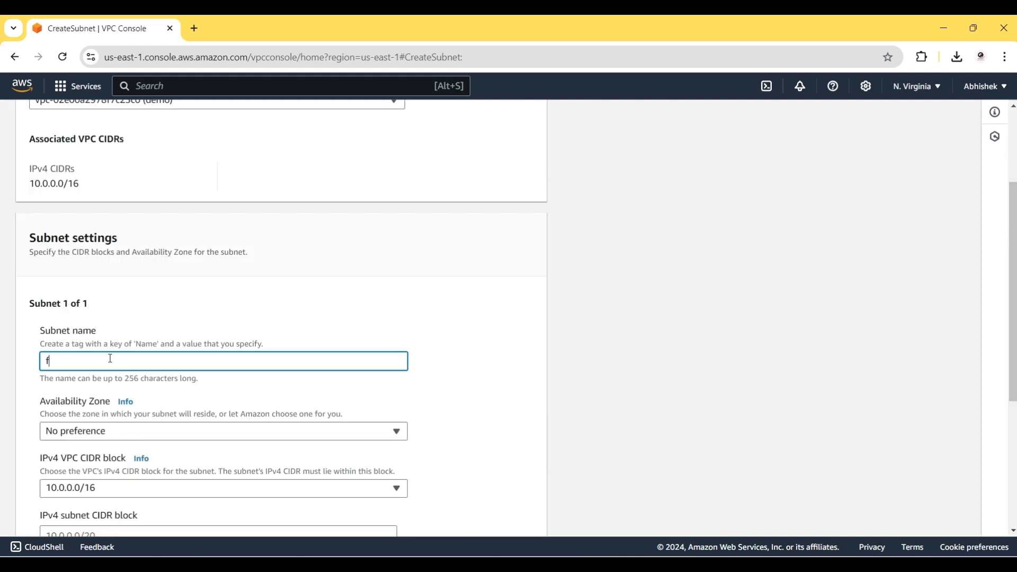
pyautogui.write('isrt-subnet')
pyautogui.click(113, 431)
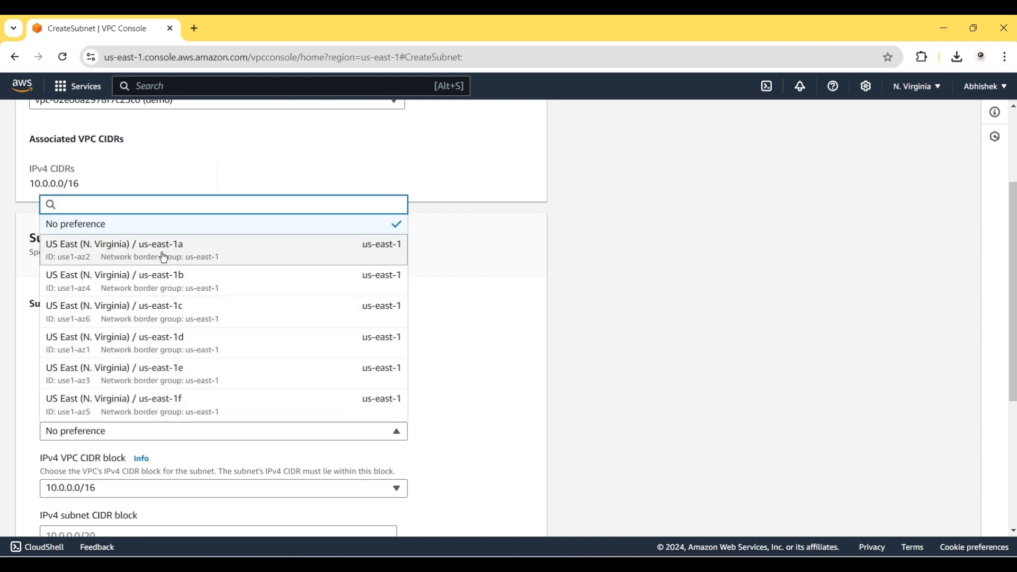
pyautogui.click(164, 257)
pyautogui.scroll(-2, 255, 313)
pyautogui.click(90, 406)
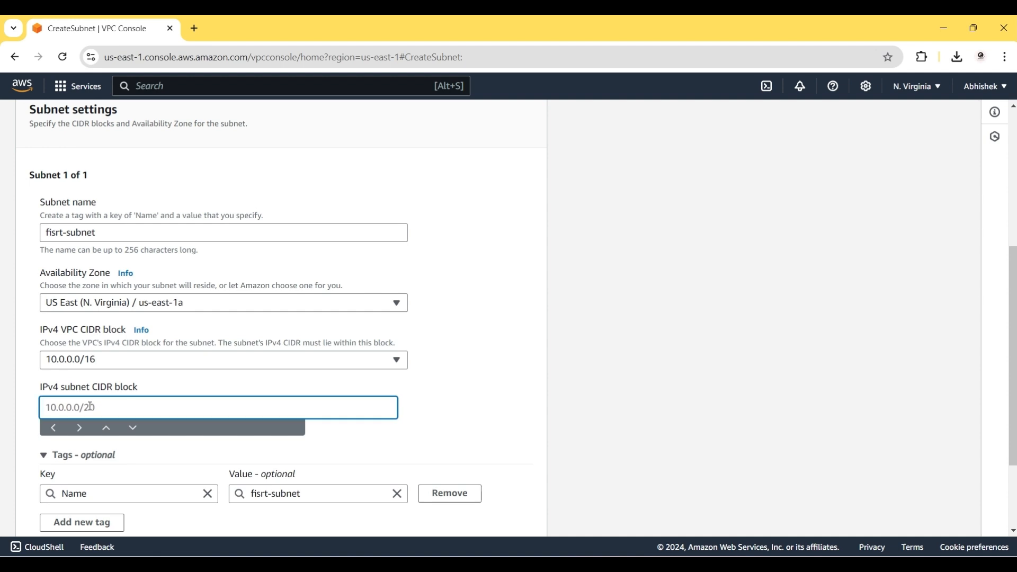
pyautogui.write('10.0.0.0/24')
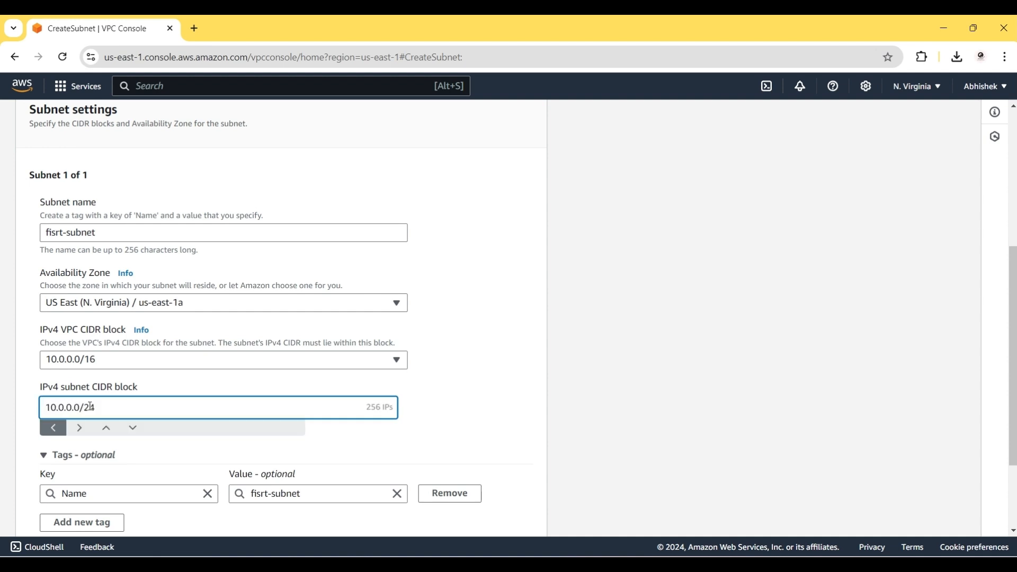
pyautogui.click(351, 459)
pyautogui.scroll(-2, 348, 464)
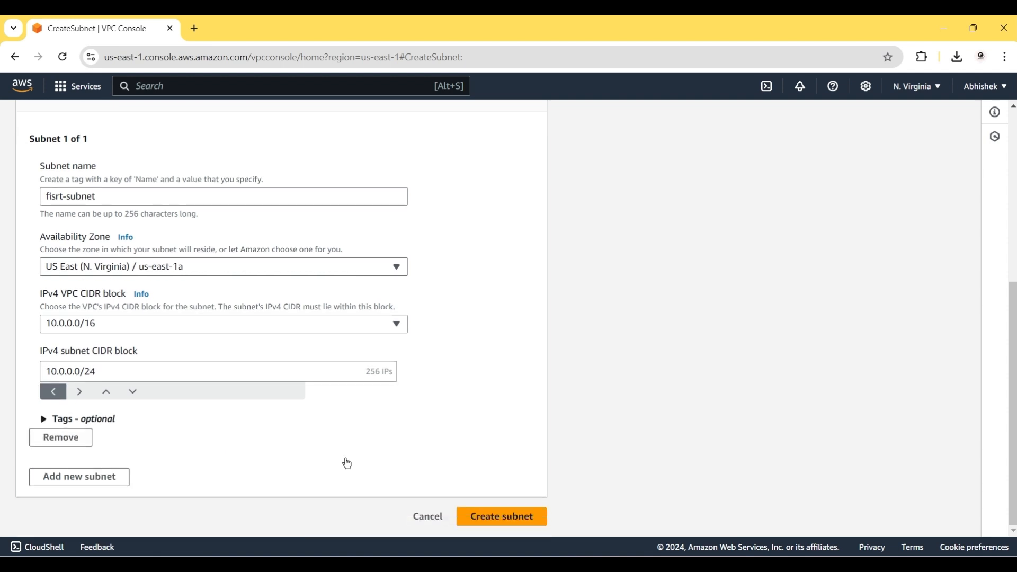
# Add a second subnet named second-subnet in us-east-1b with IPv4 CIDR block 10.0.1.0/24, and create both subnets.
pyautogui.click(63, 477)
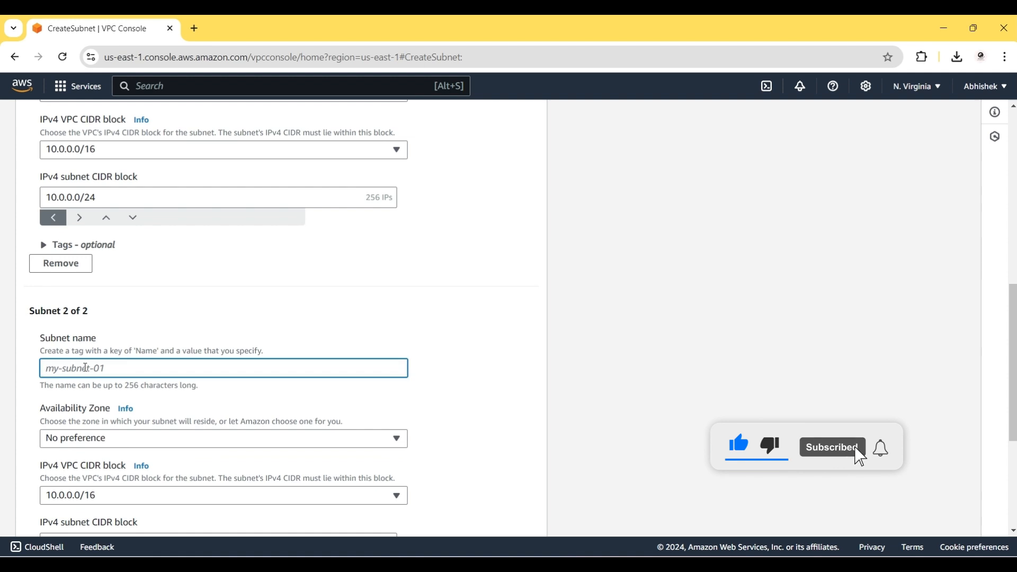
pyautogui.write('second-sub')
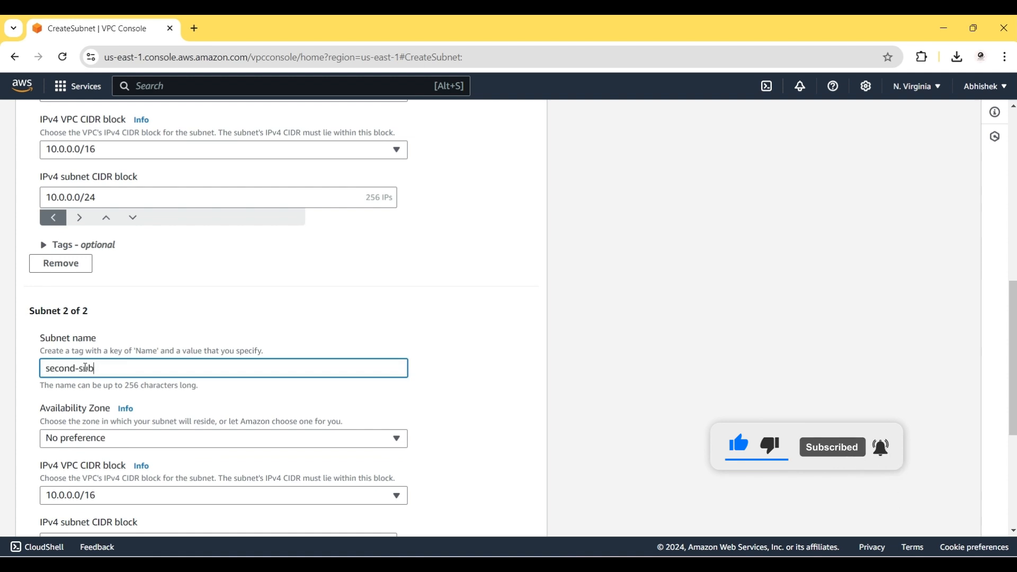
pyautogui.write('net')
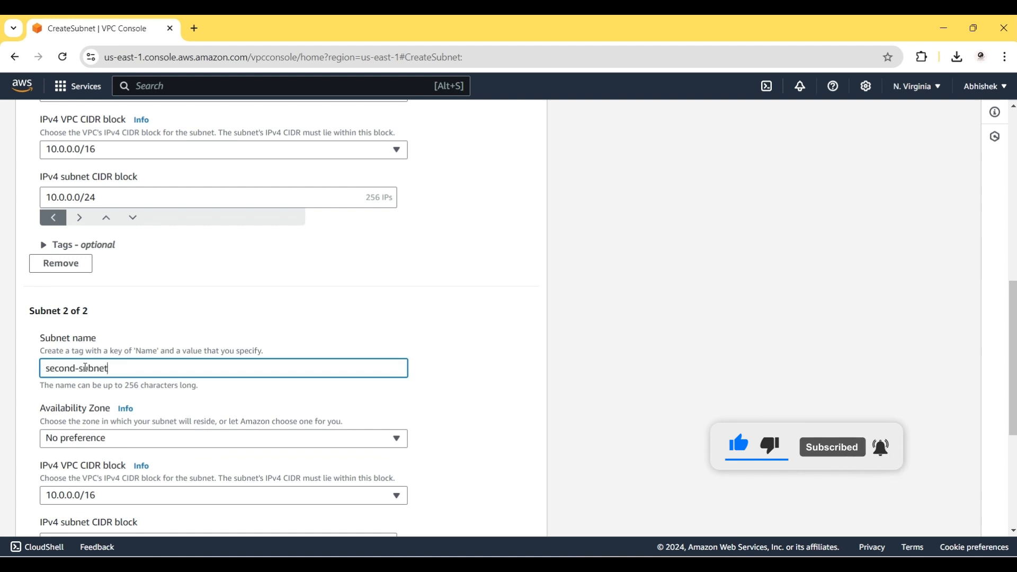
pyautogui.click(104, 438)
pyautogui.click(195, 286)
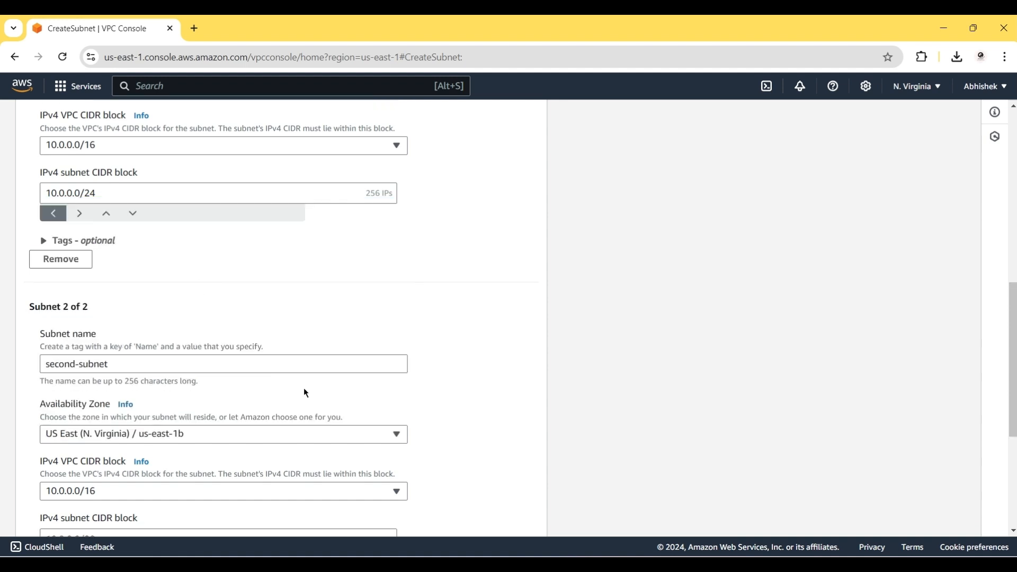
pyautogui.scroll(-3, 306, 393)
pyautogui.click(93, 382)
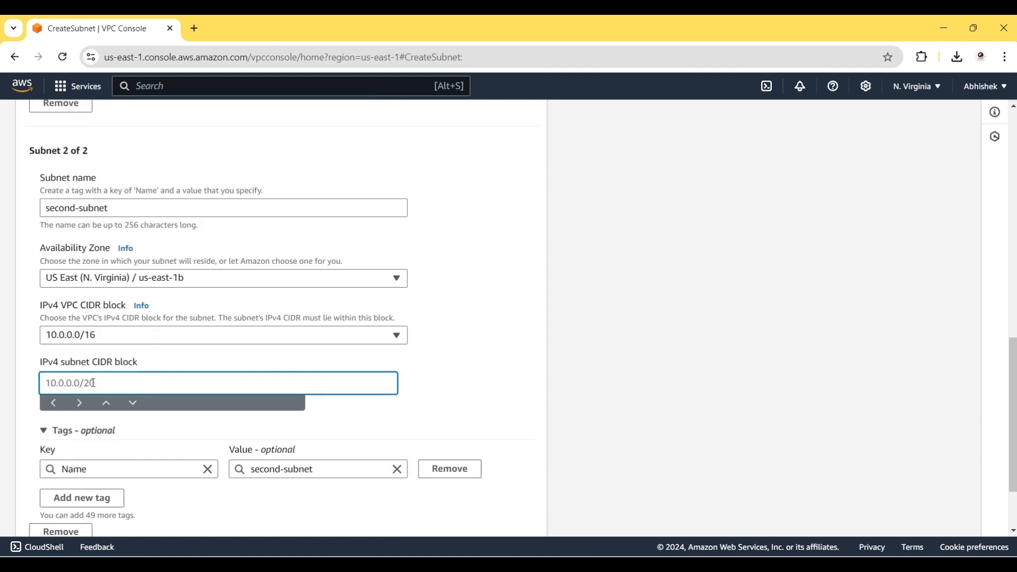
pyautogui.write('10.0.1.0/24')
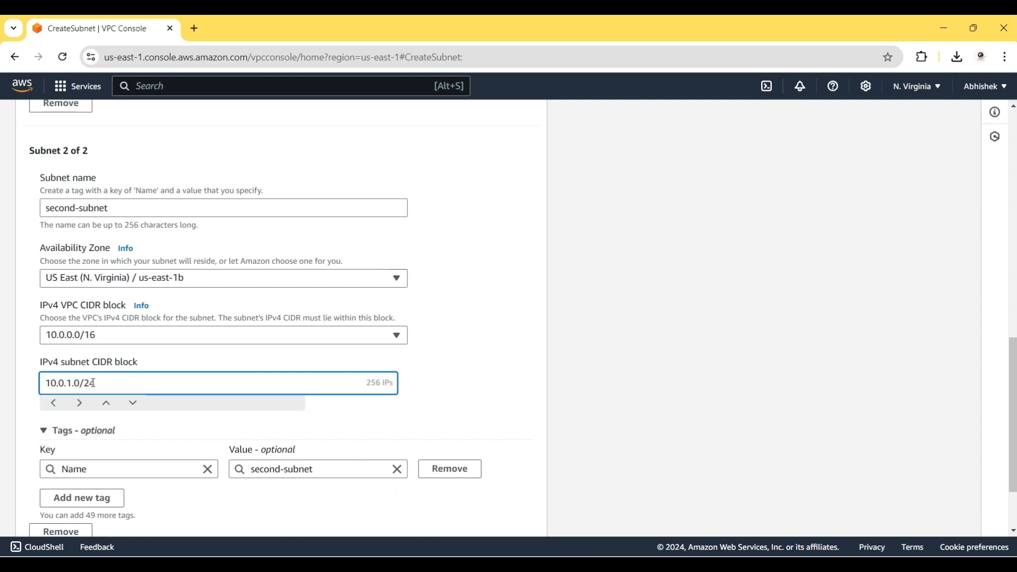
pyautogui.scroll(-2, 363, 439)
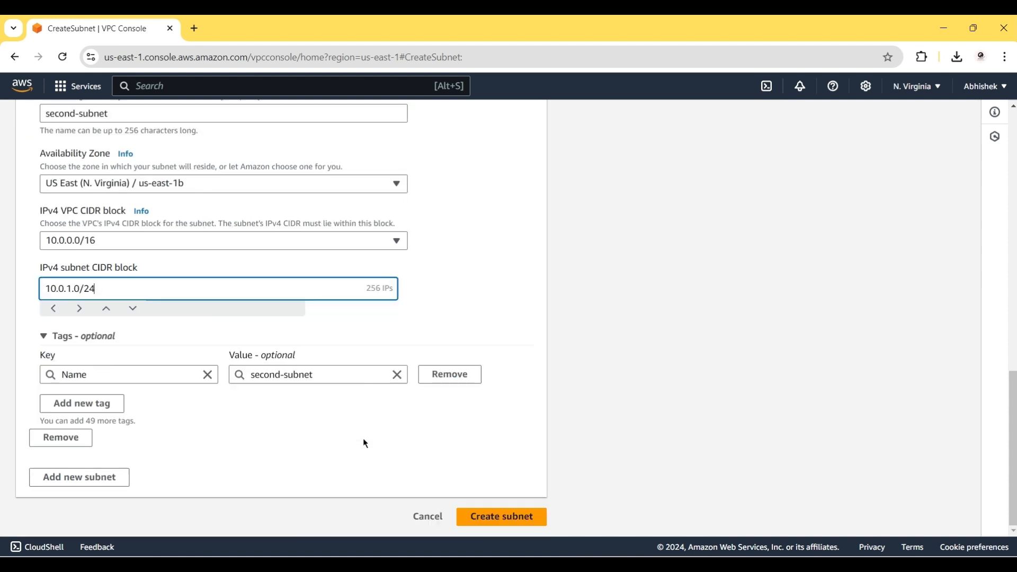
pyautogui.click(487, 517)
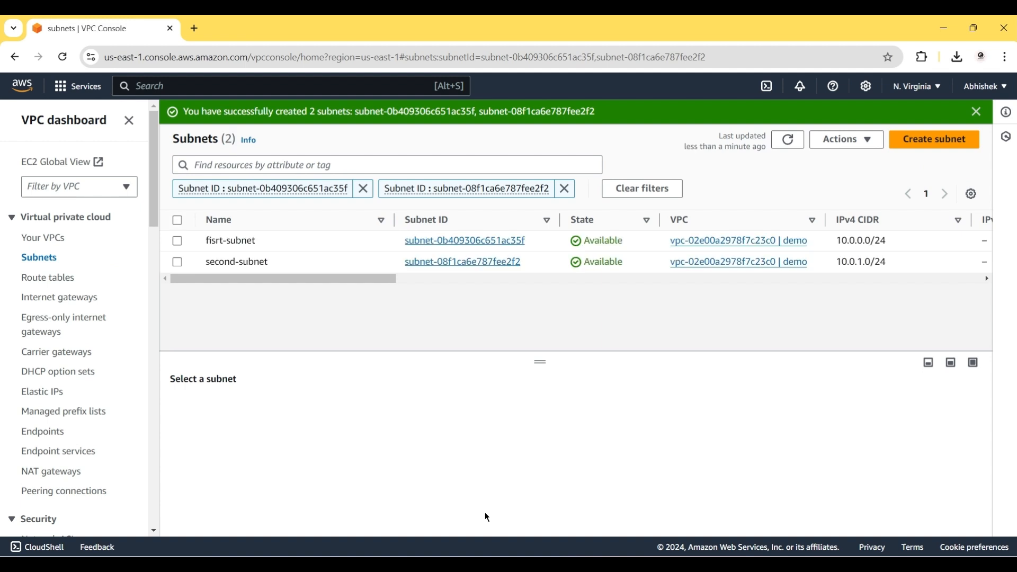
# Switch to the PowerPoint slide show, view the internet gateway and route table slide, and return to the AWS console.
pyautogui.hotkey('alt', 'Tab')
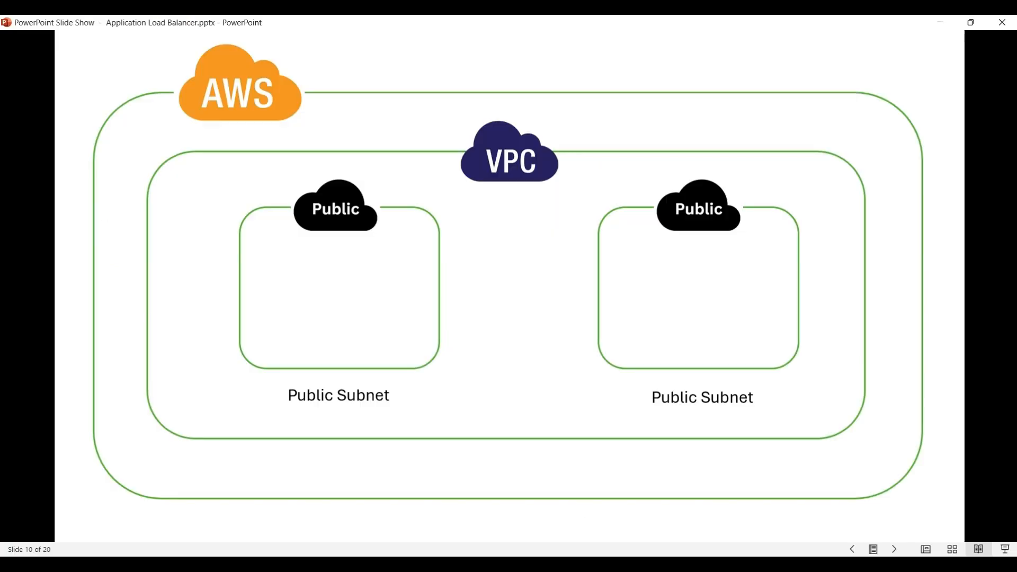
pyautogui.press('Right')
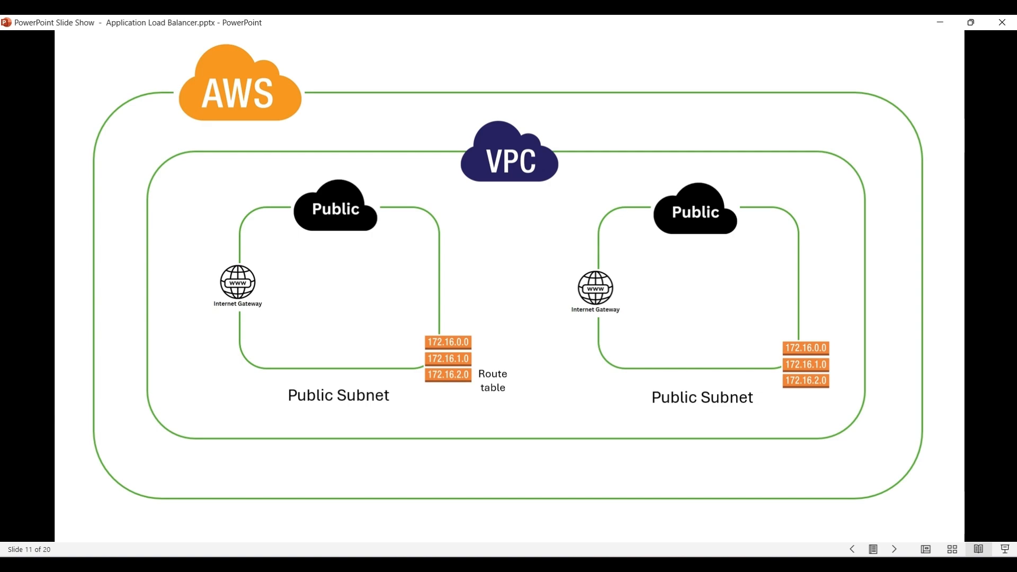
pyautogui.hotkey('alt', 'Tab')
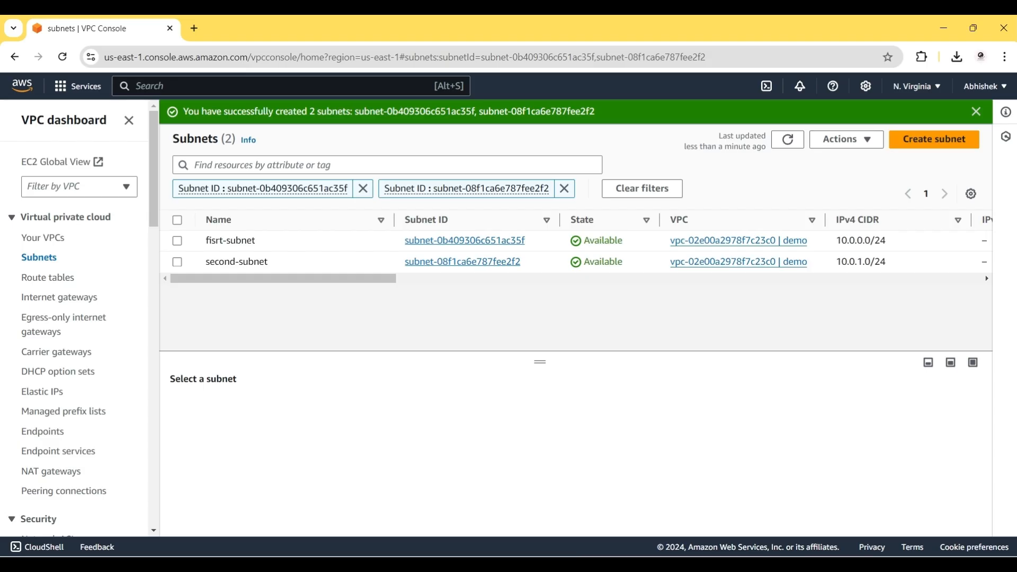
# Create an internet gateway with the name tag ig1.
pyautogui.click(85, 297)
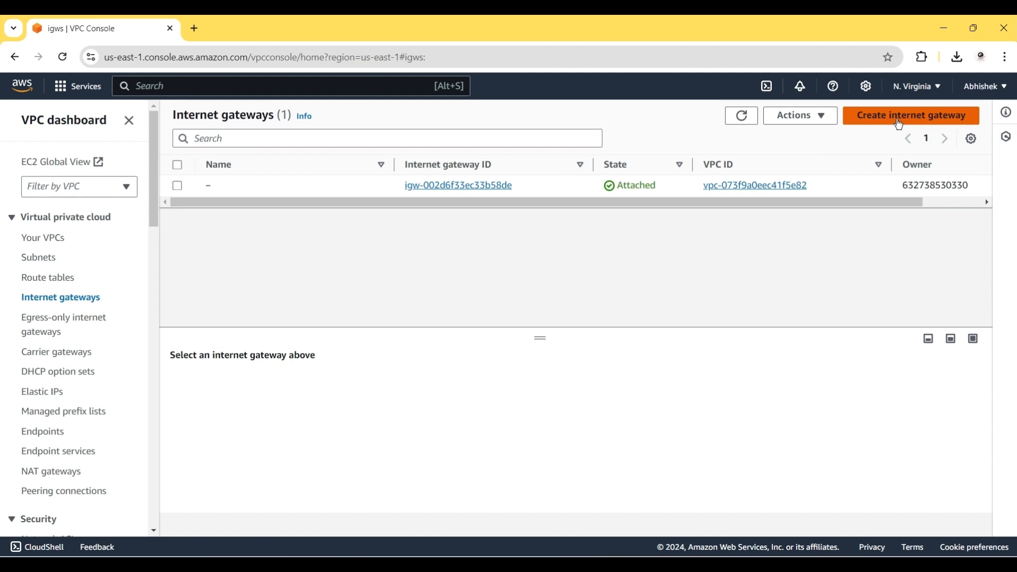
pyautogui.click(899, 124)
pyautogui.click(183, 272)
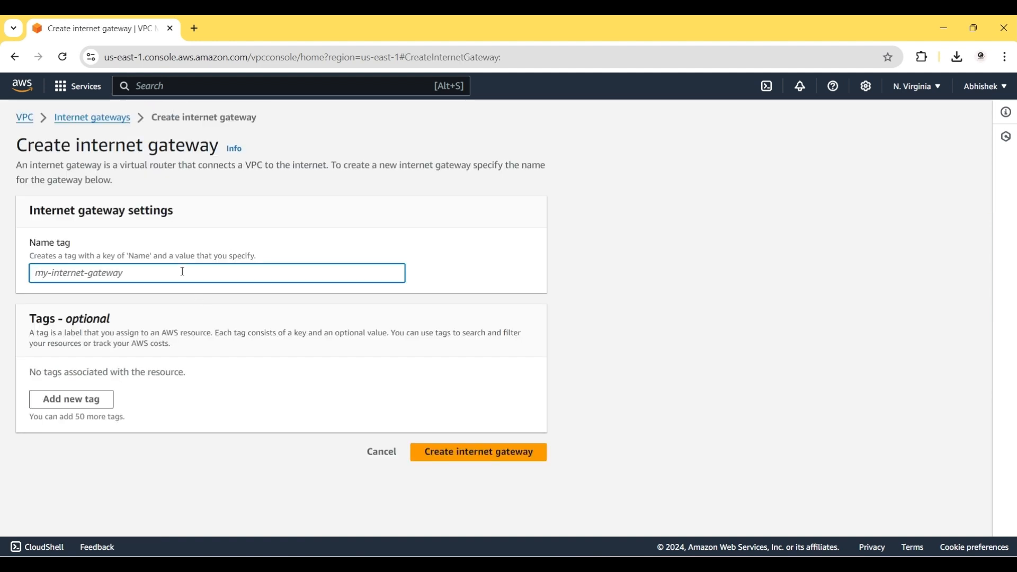
pyautogui.write('ig1')
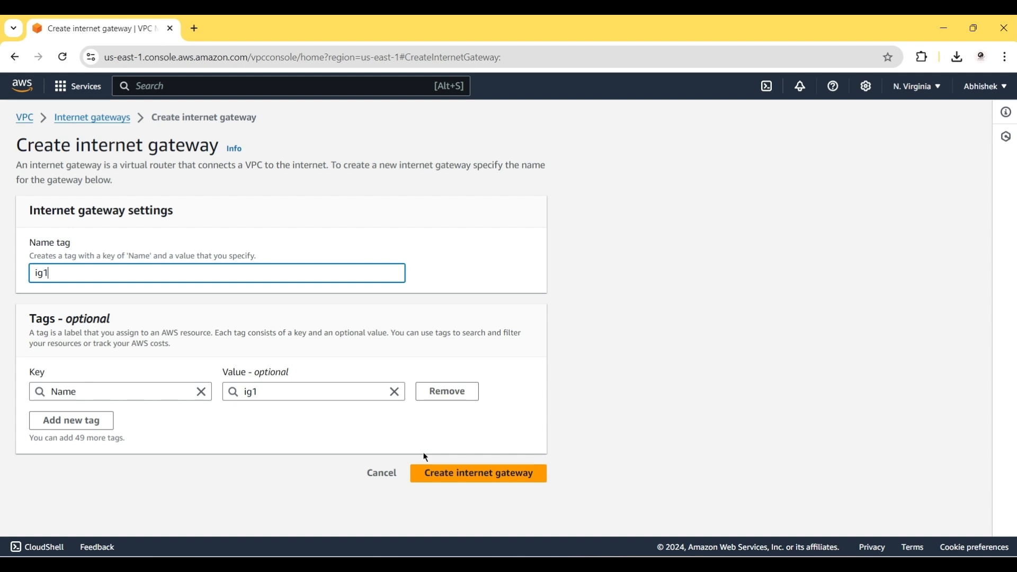
pyautogui.click(430, 473)
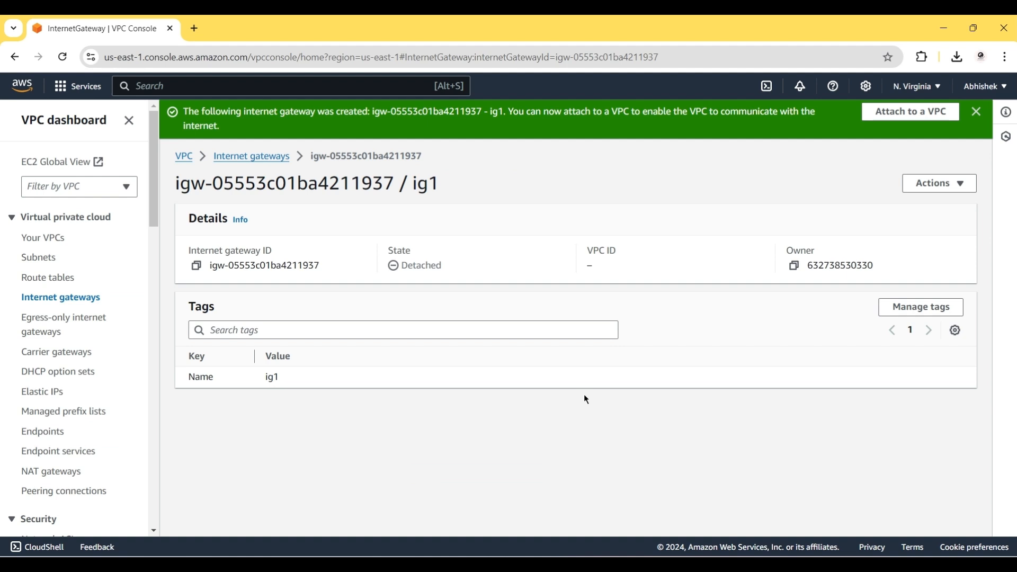
# Attach the ig1 internet gateway to the demo VPC.
pyautogui.click(904, 113)
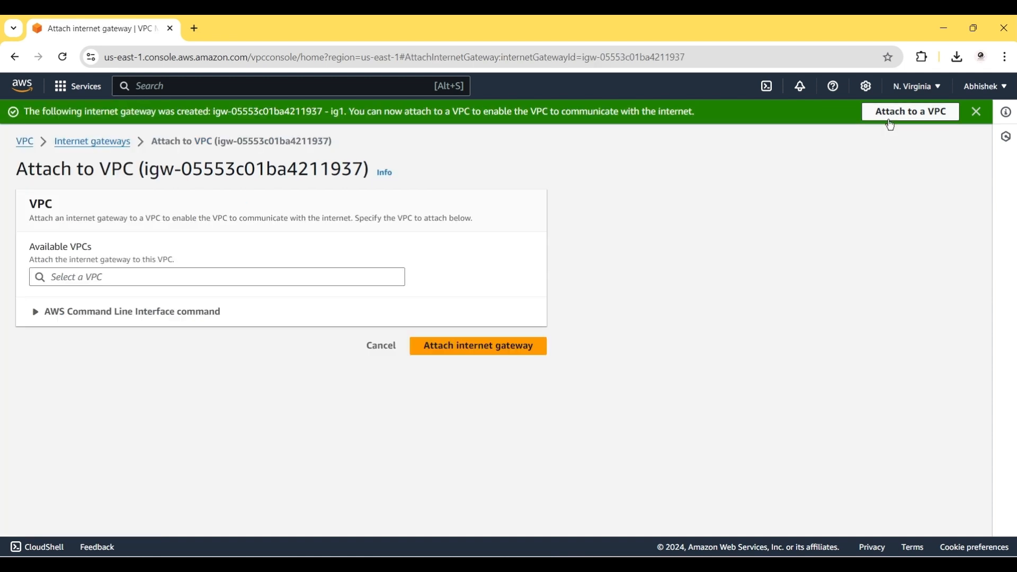
pyautogui.click(222, 271)
pyautogui.click(195, 301)
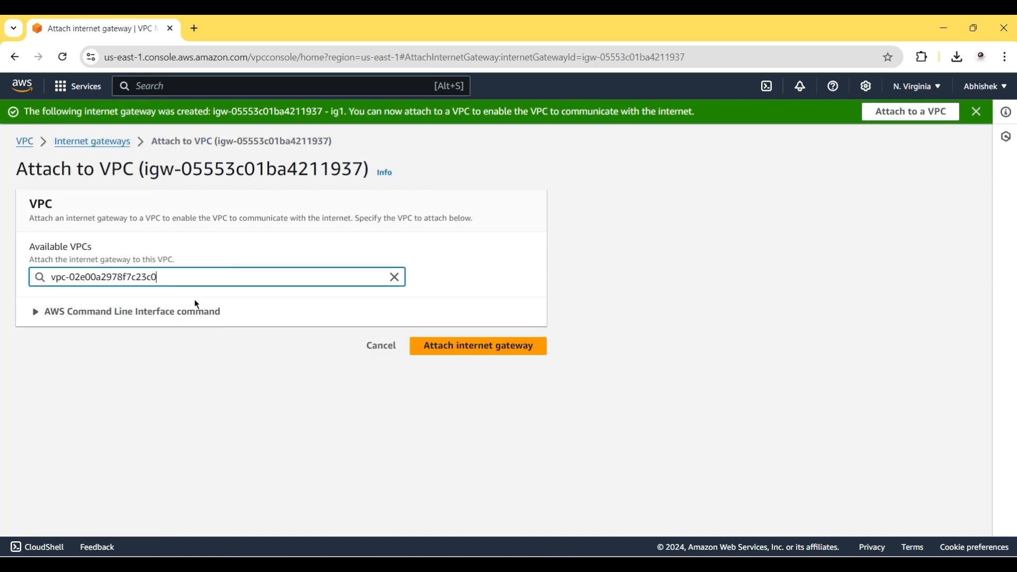
pyautogui.click(430, 349)
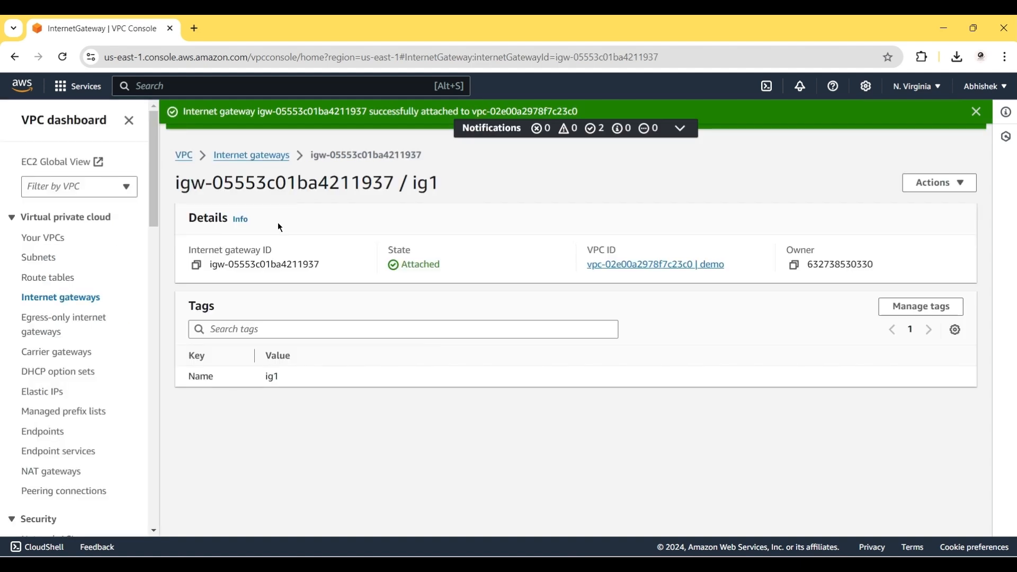
# Create a route table named rt in the demo VPC.
pyautogui.click(64, 276)
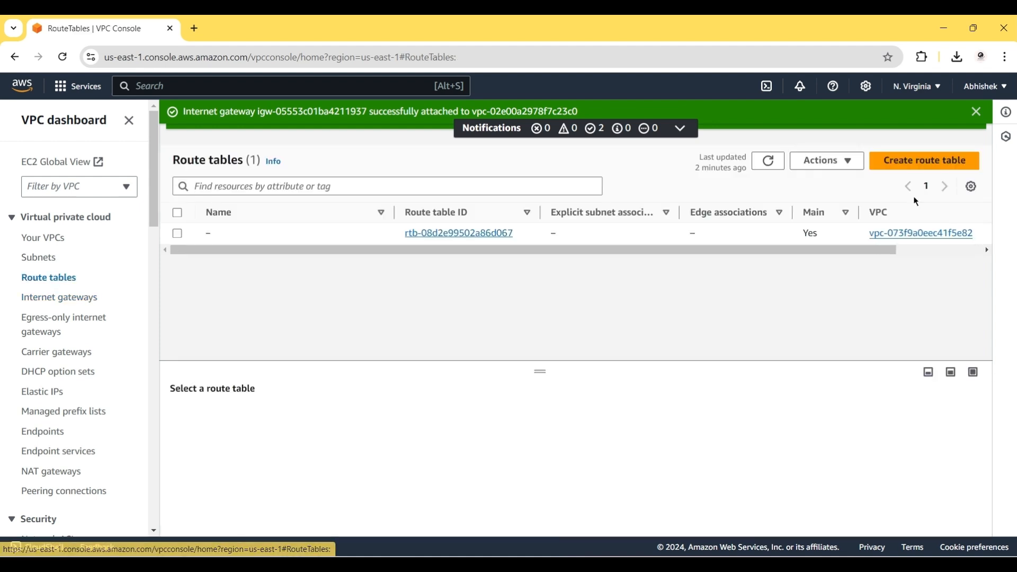
pyautogui.click(935, 163)
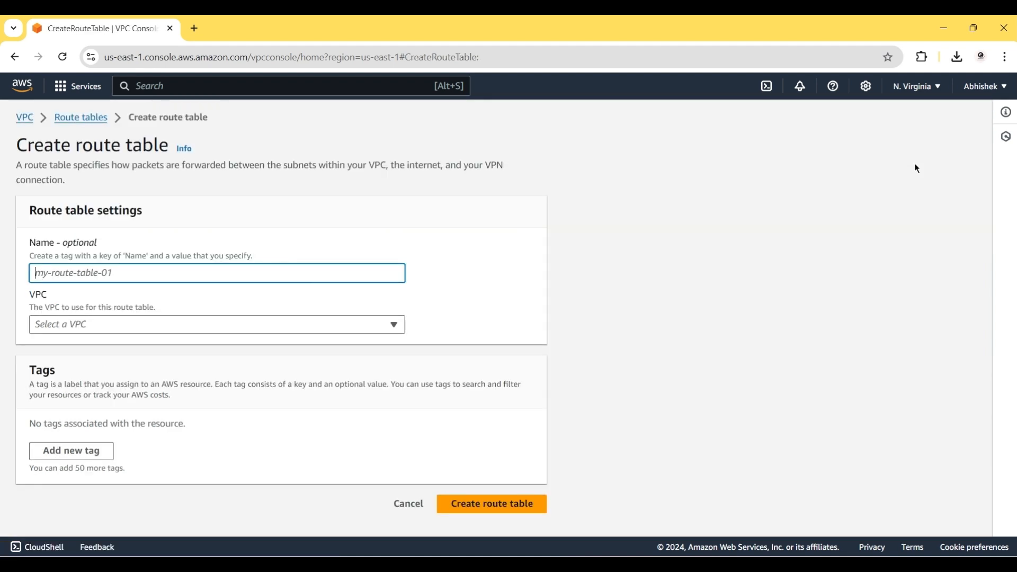
pyautogui.write('rt')
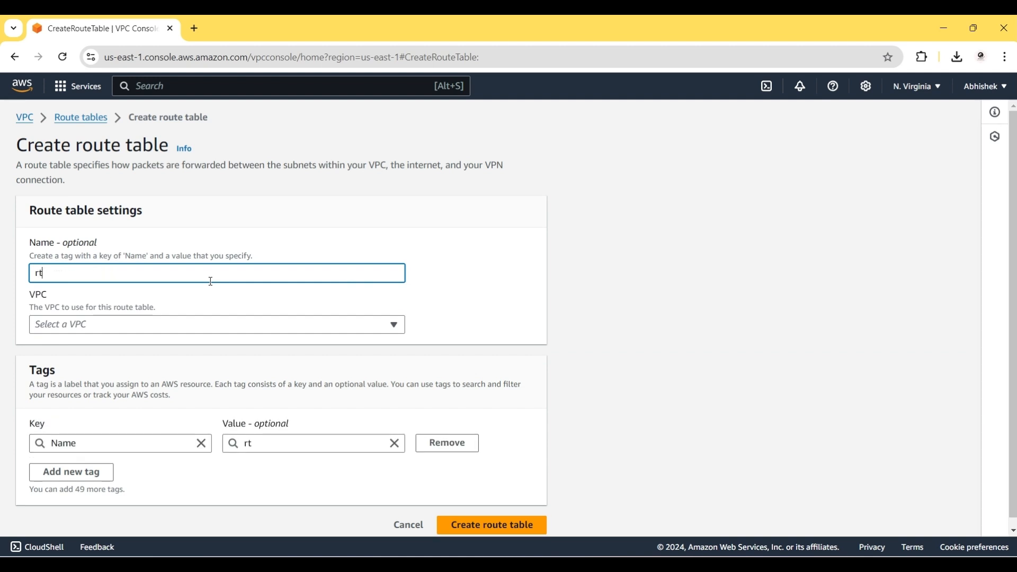
pyautogui.click(100, 326)
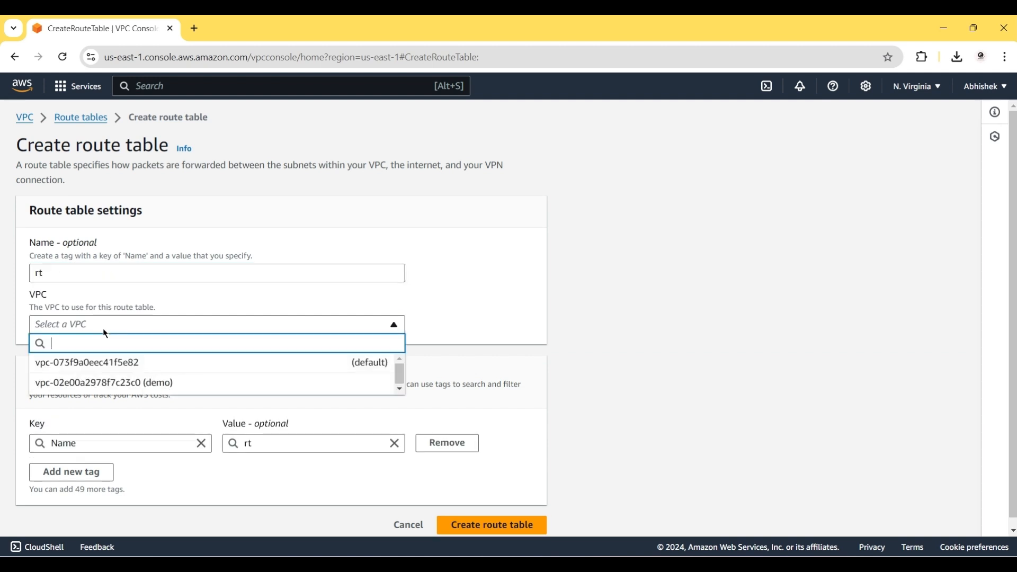
pyautogui.click(123, 381)
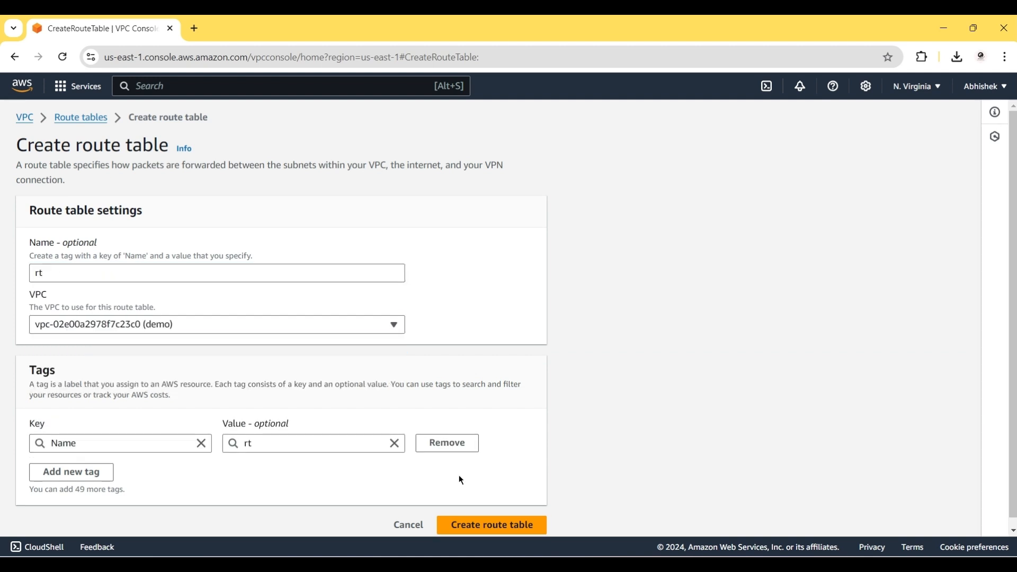
pyautogui.click(471, 527)
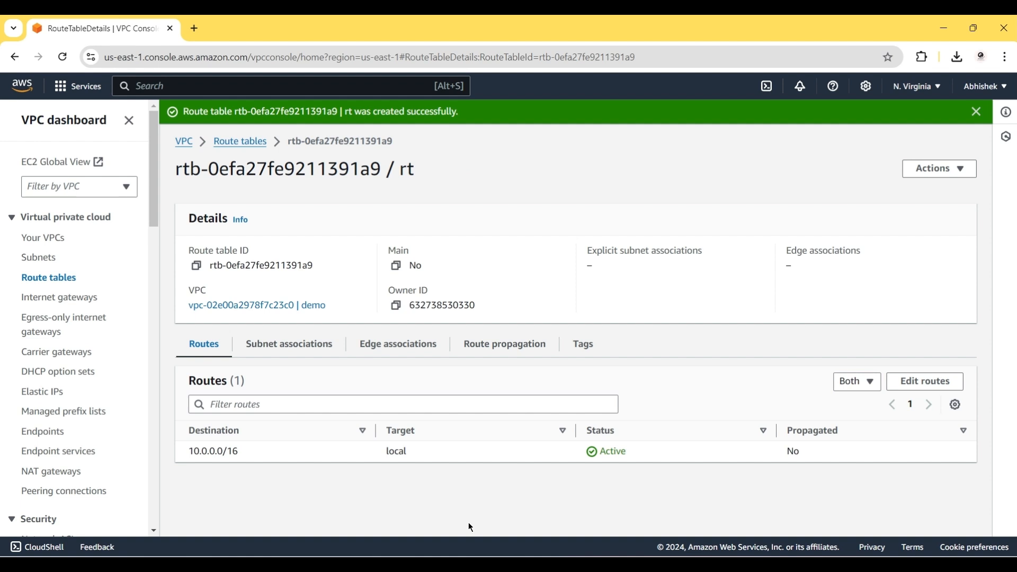
# Associate fisrt-subnet and second-subnet with the rt route table and save the associations.
pyautogui.click(290, 344)
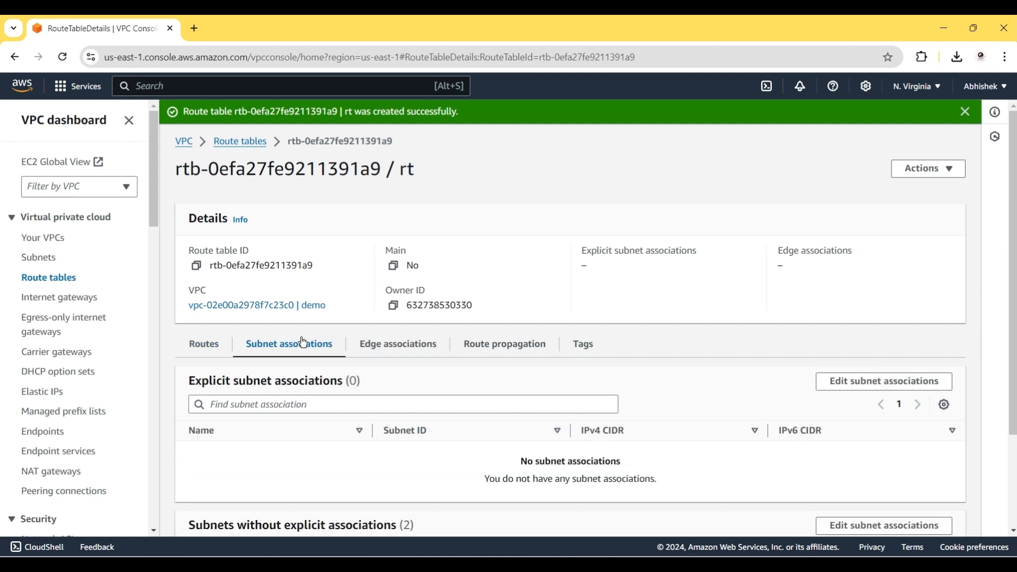
pyautogui.click(852, 383)
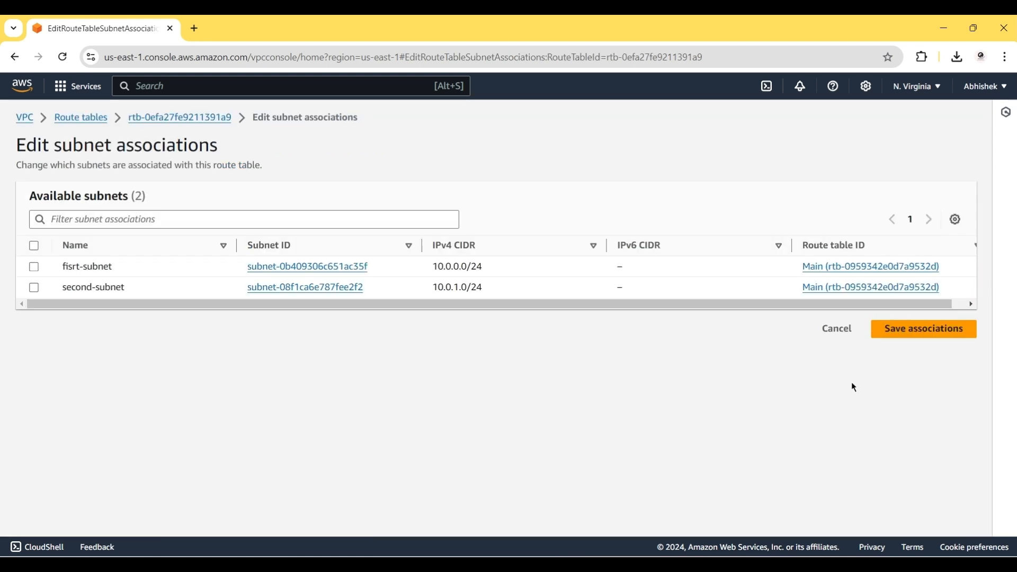
pyautogui.click(35, 269)
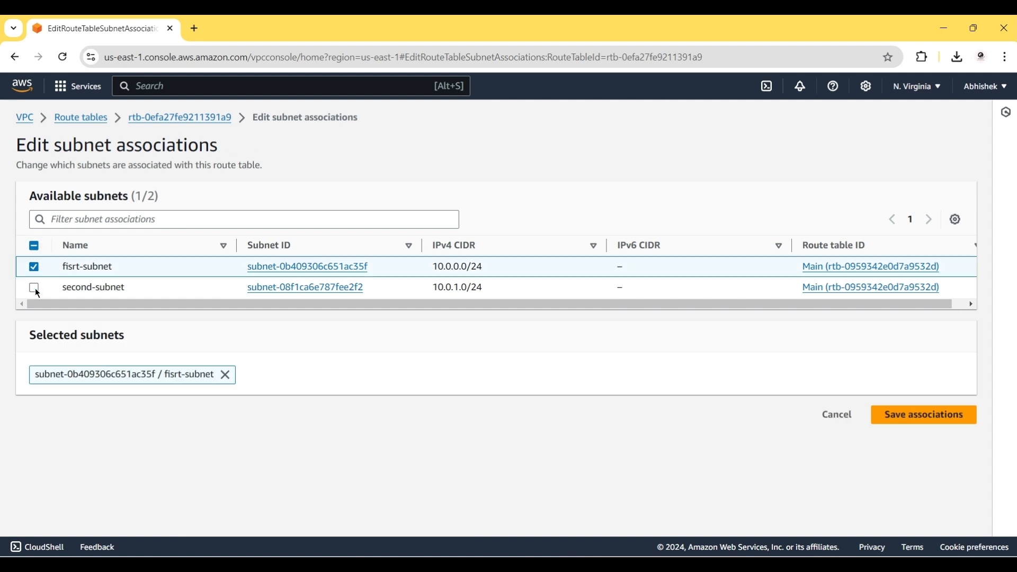
pyautogui.click(36, 290)
pyautogui.click(915, 414)
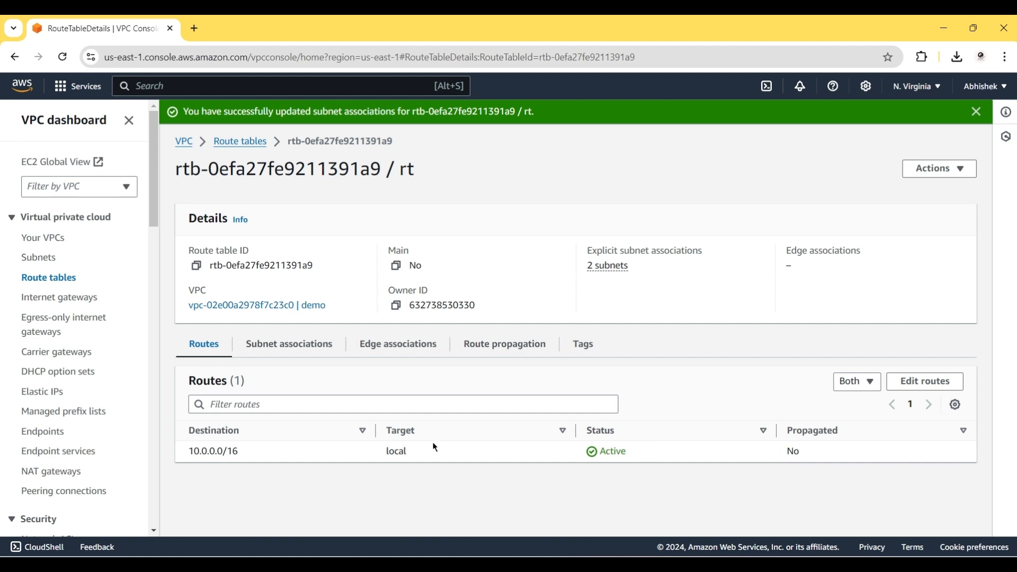
# Add a route to rt with destination 0.0.0.0/0 and the ig1 internet gateway as target, and save it.
pyautogui.click(905, 386)
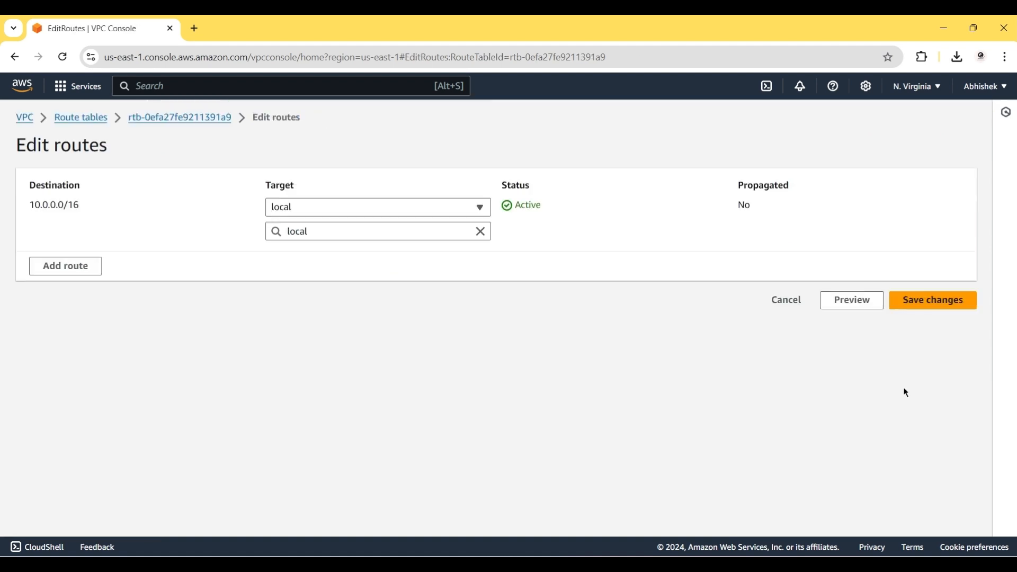
pyautogui.click(83, 273)
pyautogui.click(86, 255)
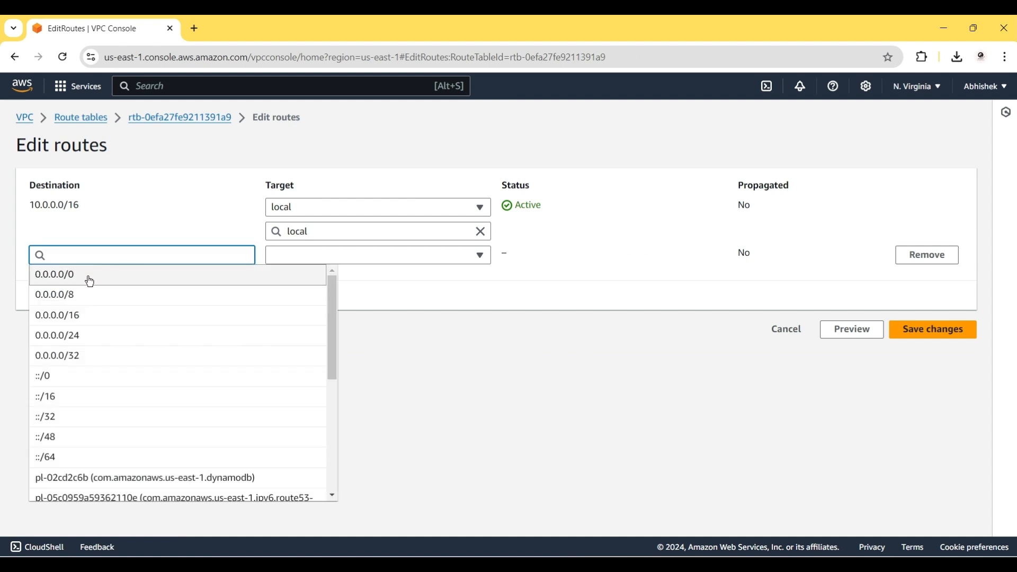
pyautogui.click(90, 281)
pyautogui.click(309, 255)
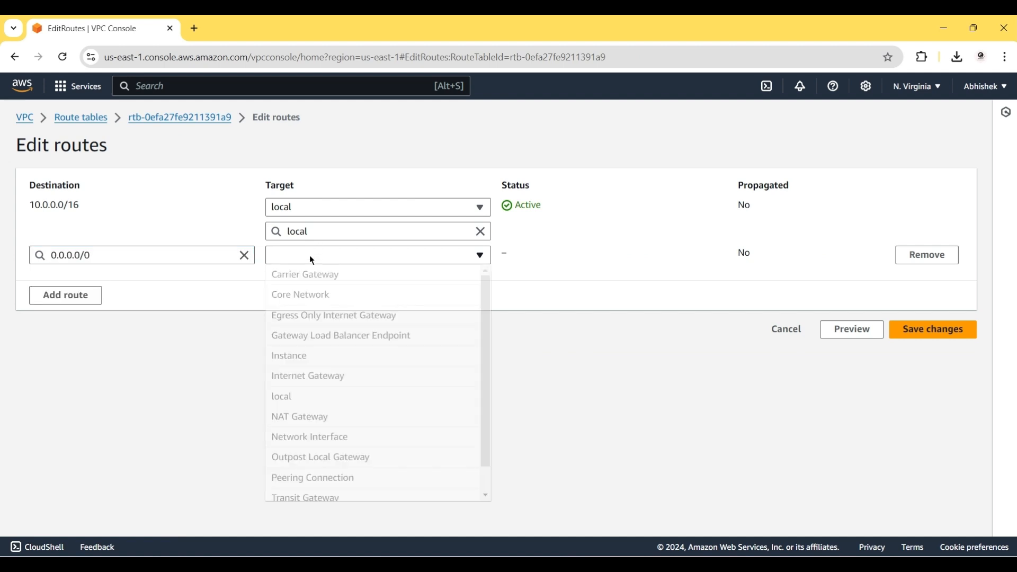
pyautogui.click(373, 382)
pyautogui.click(336, 281)
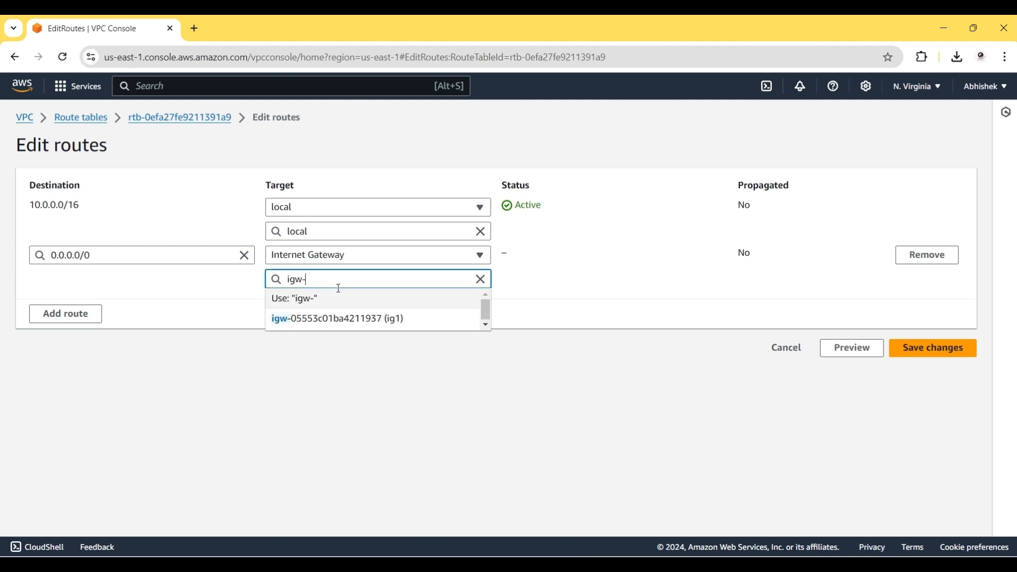
pyautogui.click(348, 324)
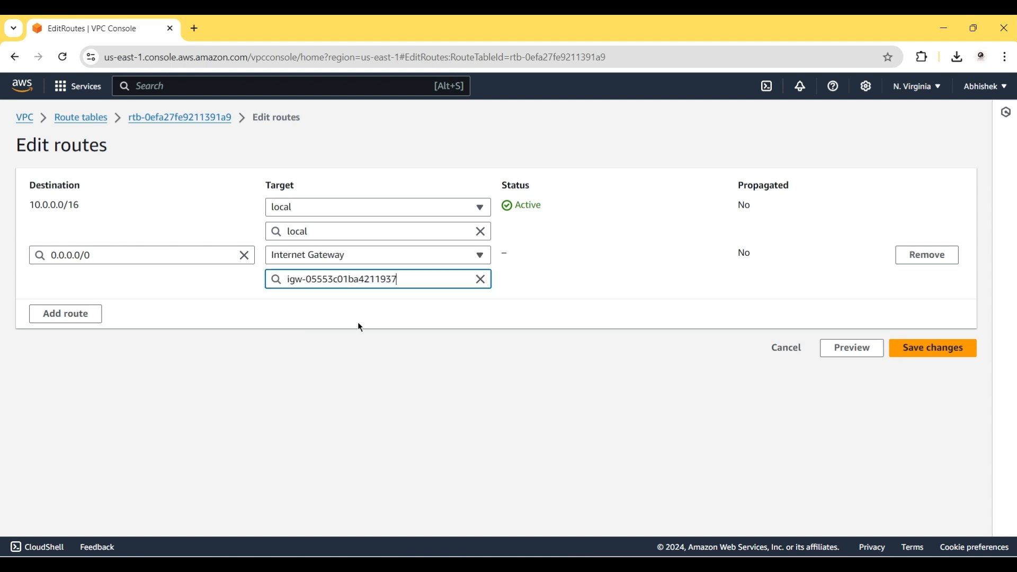
pyautogui.click(918, 356)
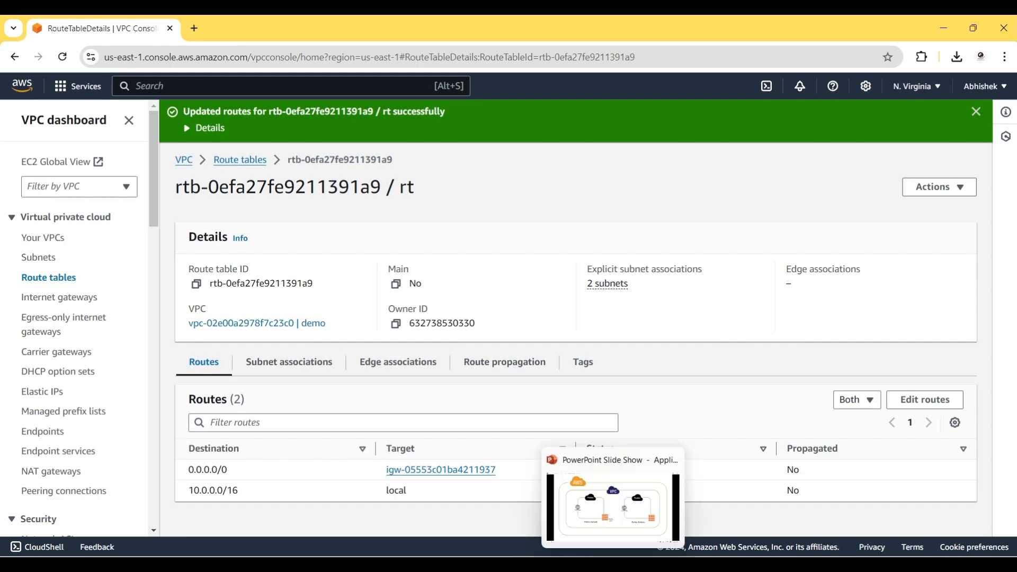
# Switch to the PowerPoint slide show, advance to the slide with instances in both public subnets, and return to the AWS console.
pyautogui.click(612, 564)
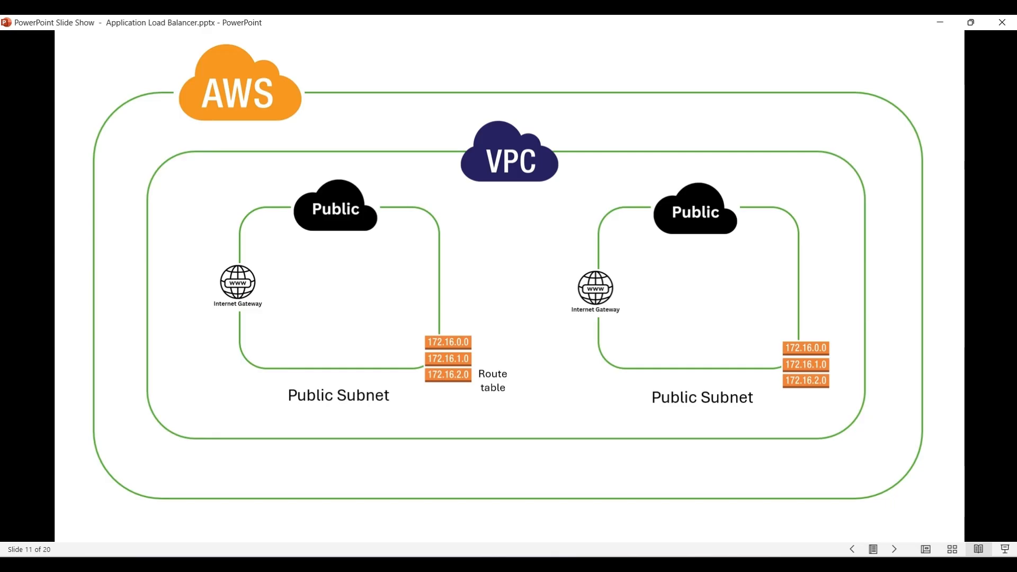
pyautogui.press('Right')
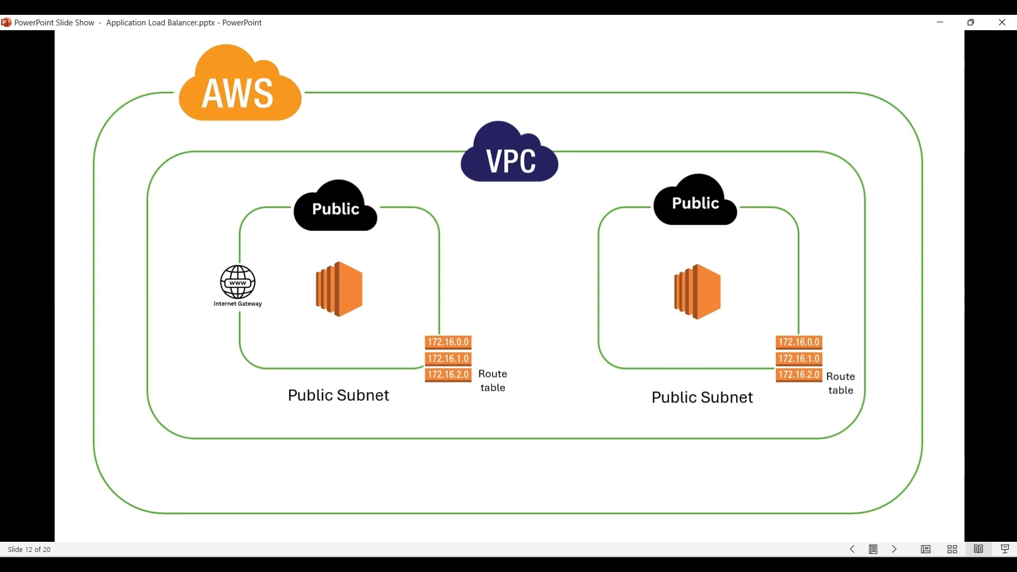
pyautogui.hotkey('alt', 'Tab')
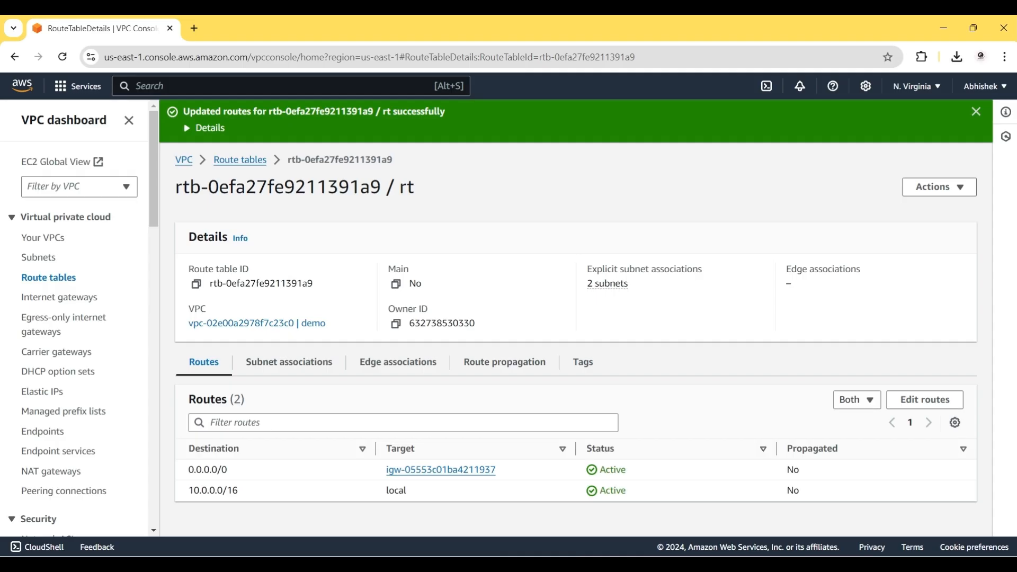
# Find the EC2 service, view its running instances, and start launching a new instance.
pyautogui.click(139, 86)
pyautogui.write('ec2')
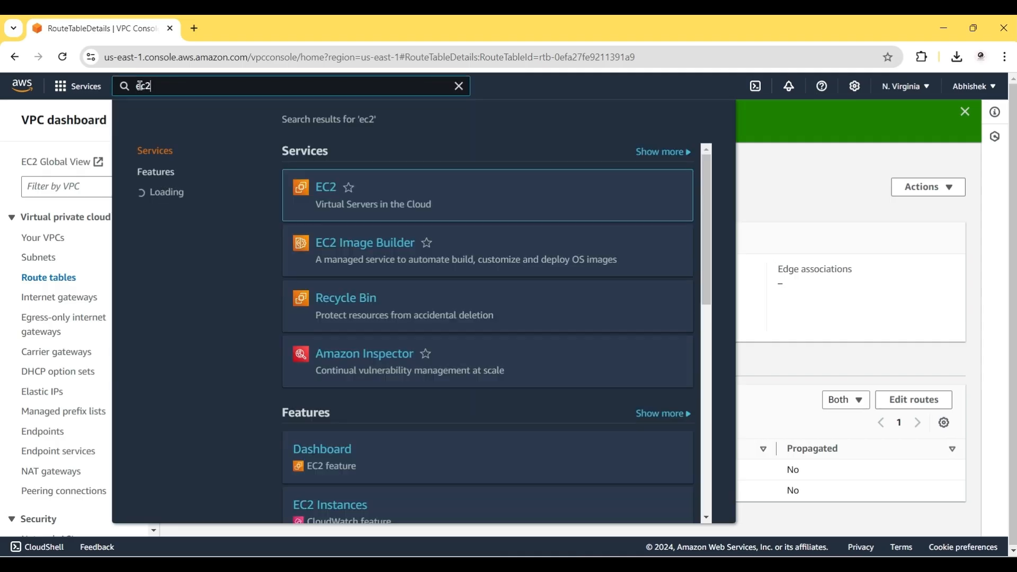
pyautogui.click(326, 185)
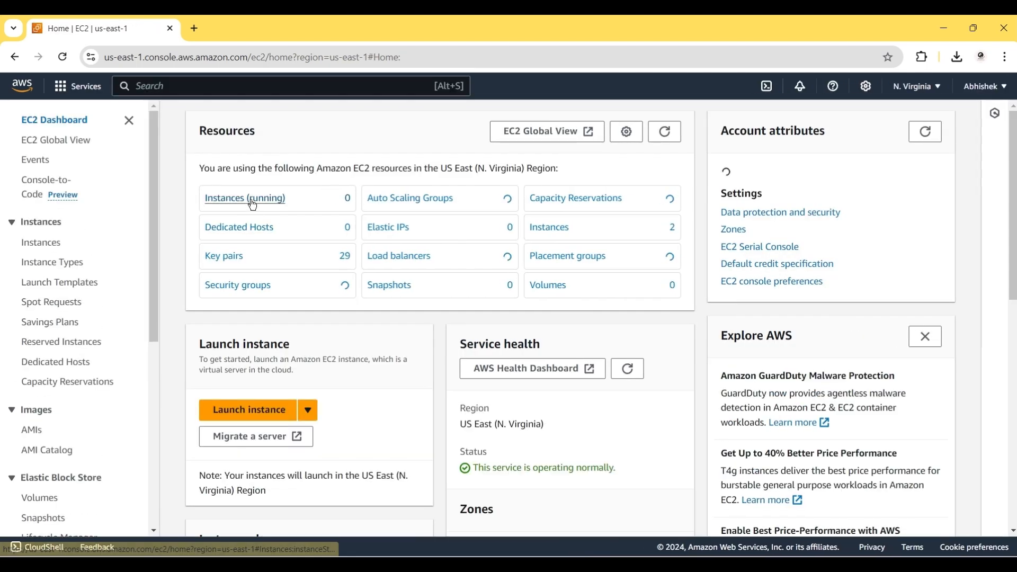
pyautogui.click(250, 199)
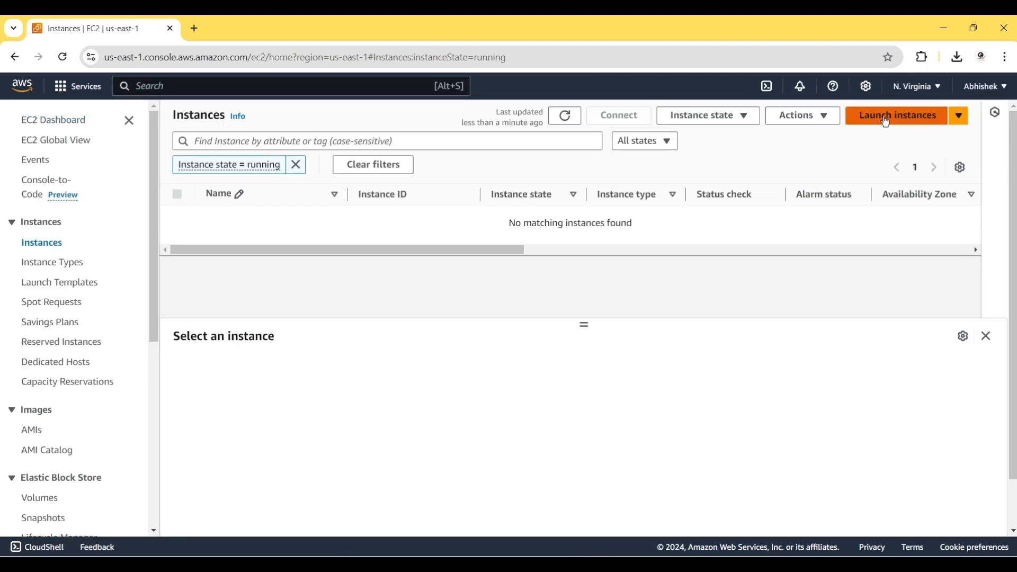
pyautogui.click(886, 121)
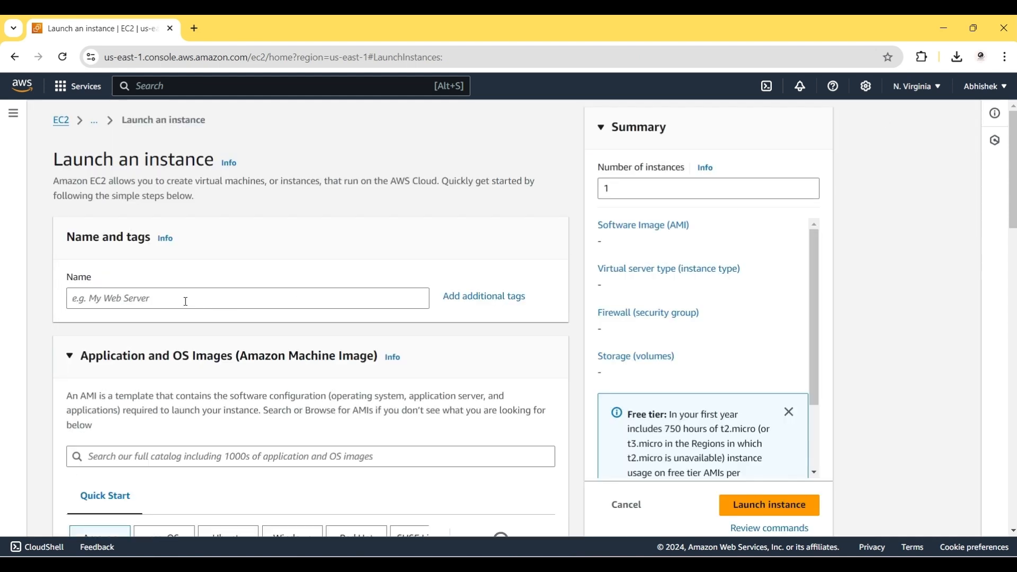
# Name the new instance ec2-1 and choose Ubuntu as its operating system image.
pyautogui.click(185, 300)
pyautogui.write('ec')
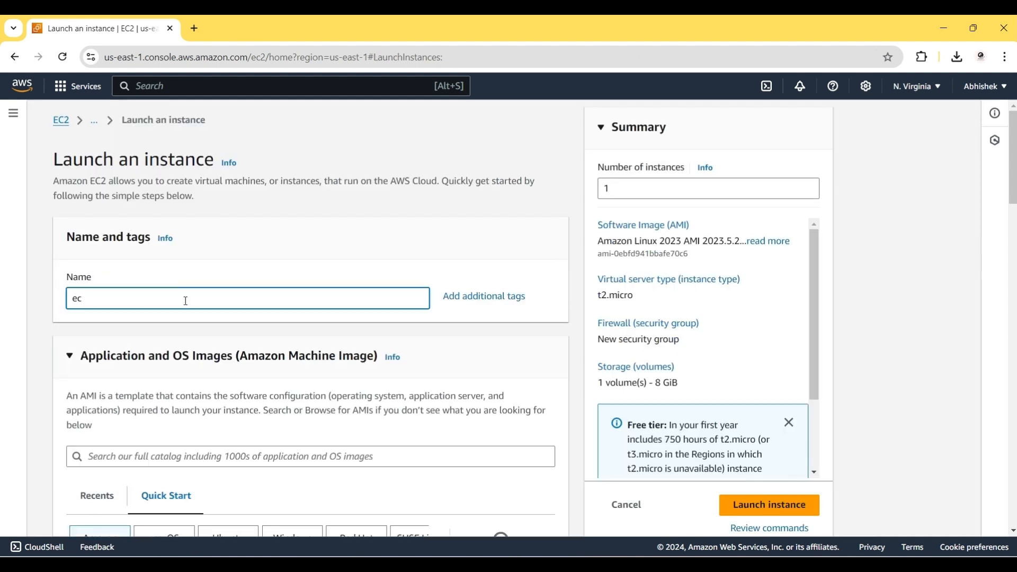
pyautogui.write('2-1')
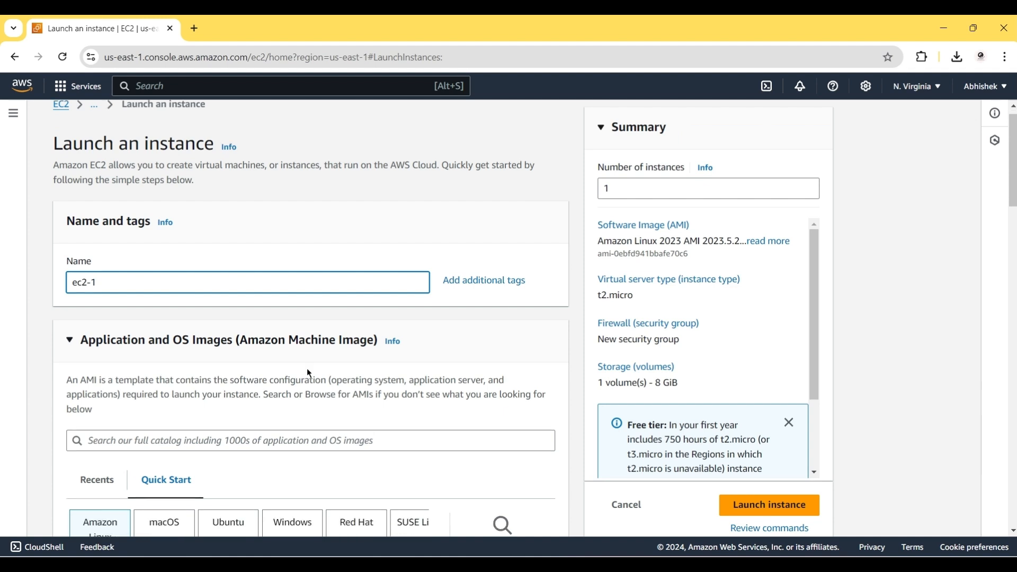
pyautogui.scroll(-3, 306, 368)
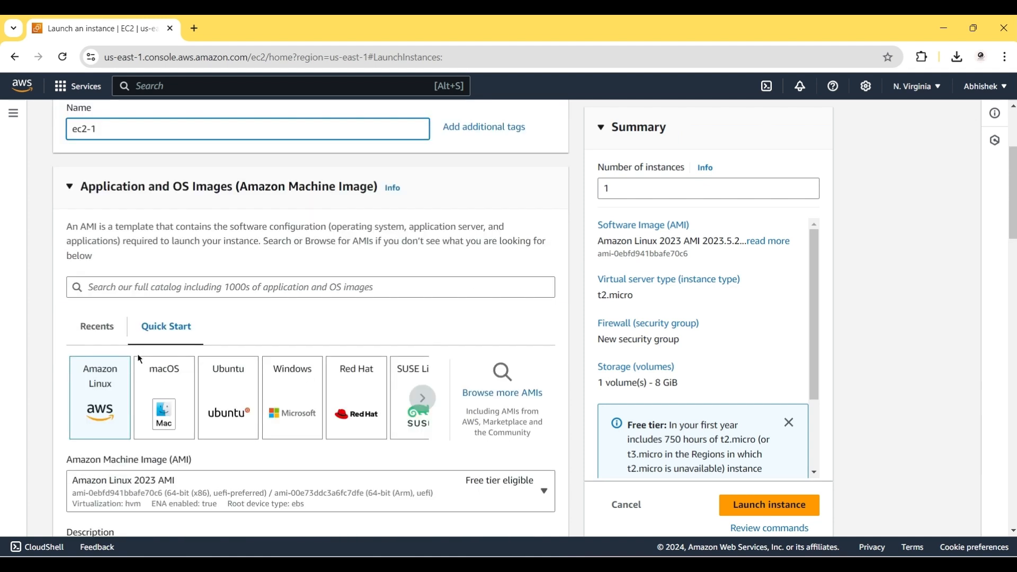
pyautogui.click(223, 381)
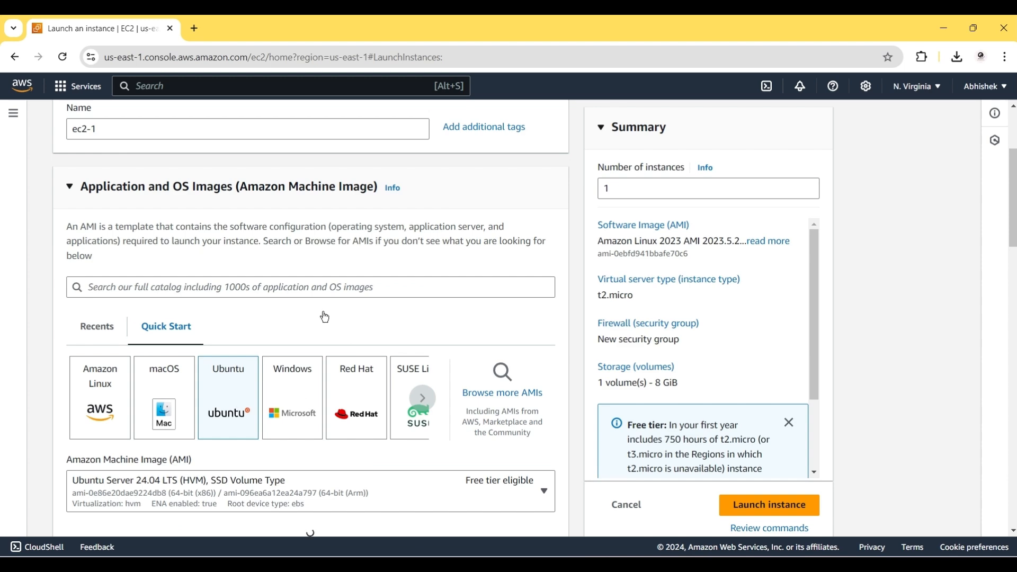
# Create an RSA key pair named demo-alb in .pem format for the instance login.
pyautogui.scroll(-3, 325, 316)
pyautogui.scroll(-5, 324, 316)
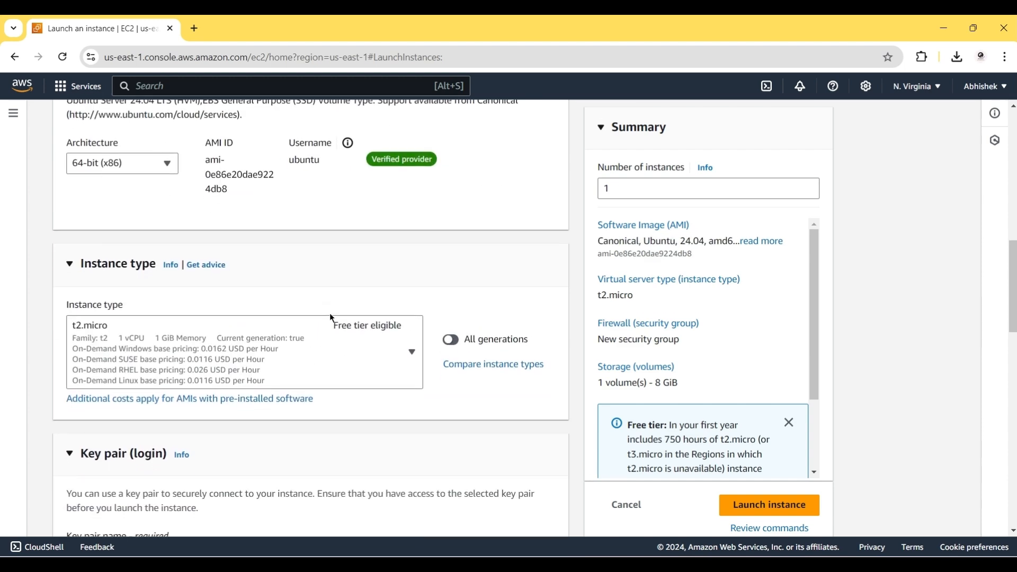
pyautogui.scroll(-2, 329, 312)
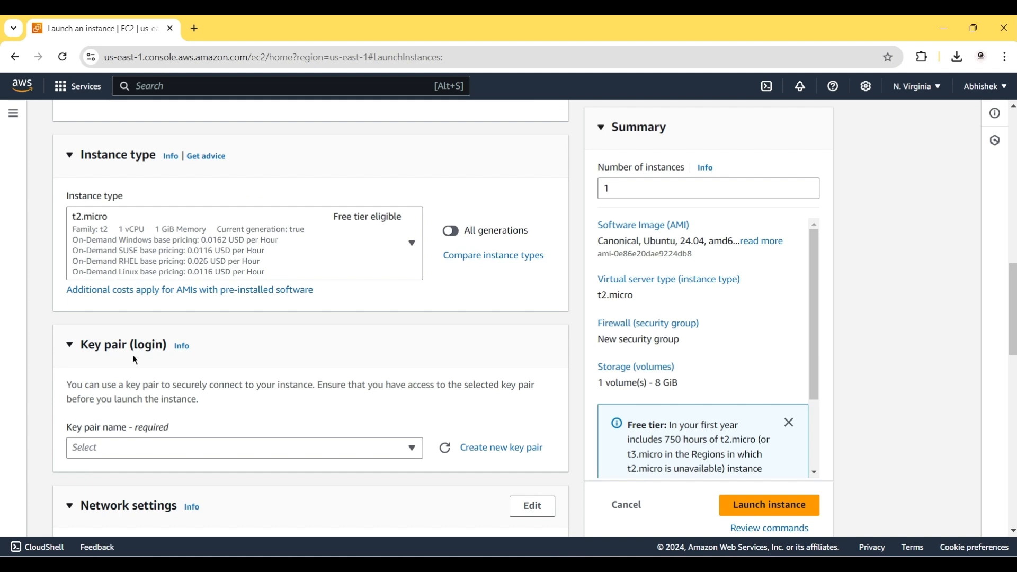
pyautogui.click(481, 451)
pyautogui.click(397, 201)
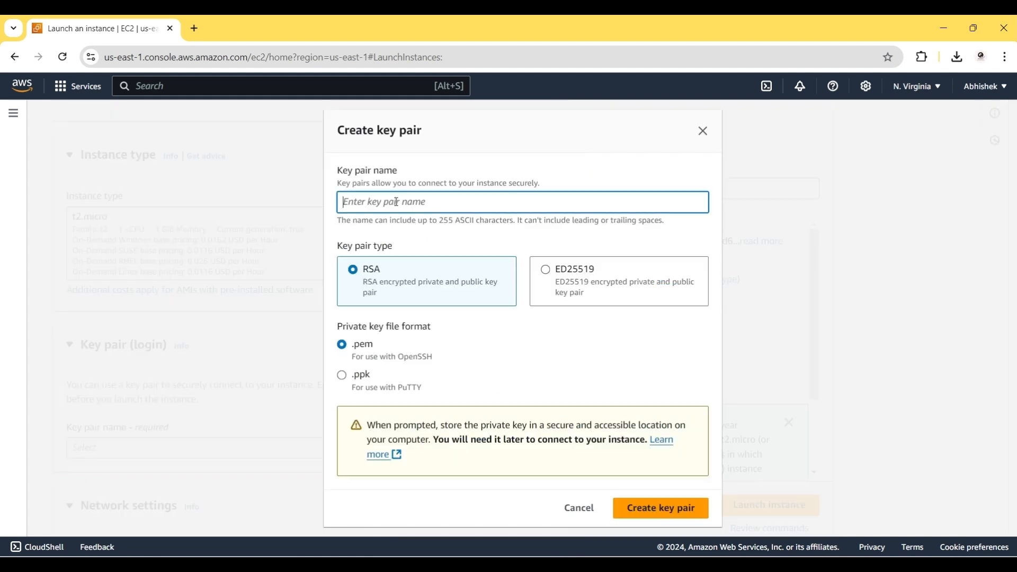
pyautogui.write('demo-alb')
pyautogui.click(674, 508)
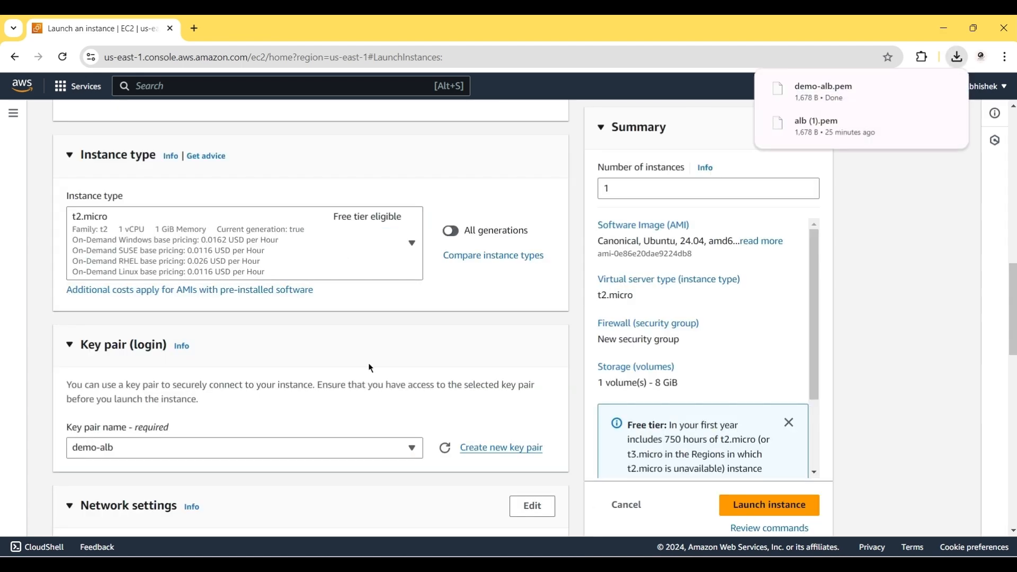
# Edit the instance's network settings to use the demo VPC.
pyautogui.scroll(-3, 370, 368)
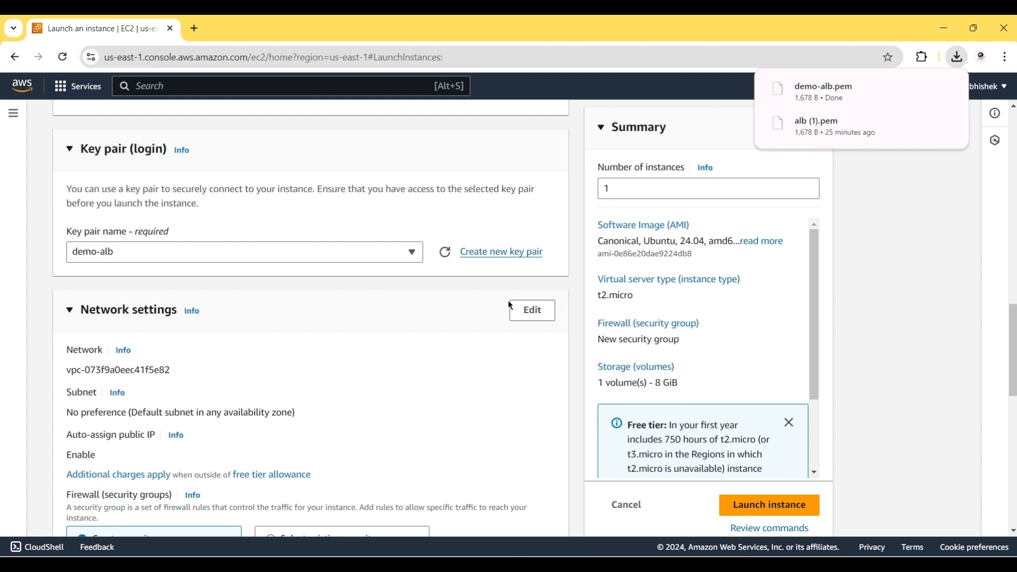
pyautogui.click(529, 311)
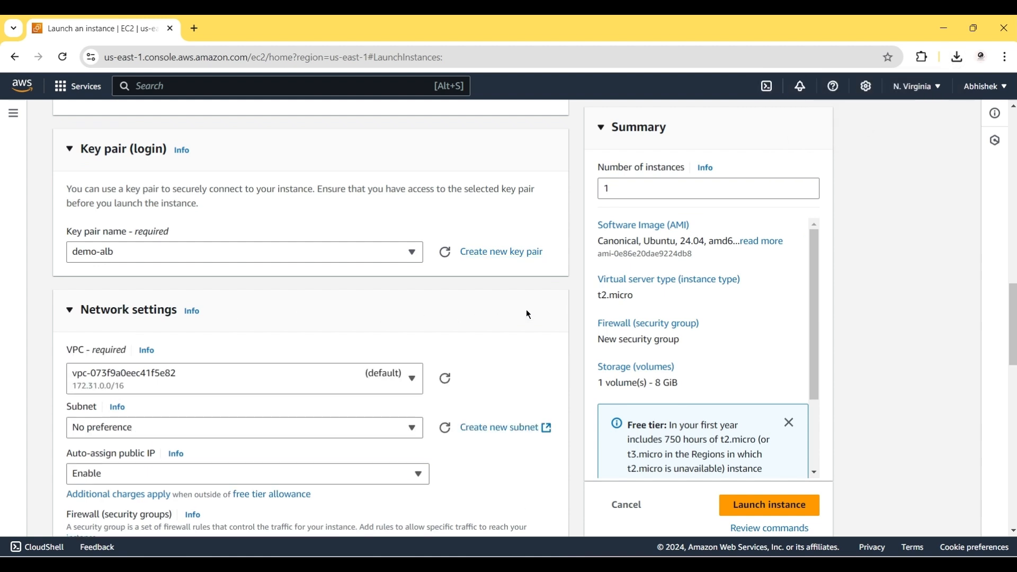
pyautogui.click(340, 384)
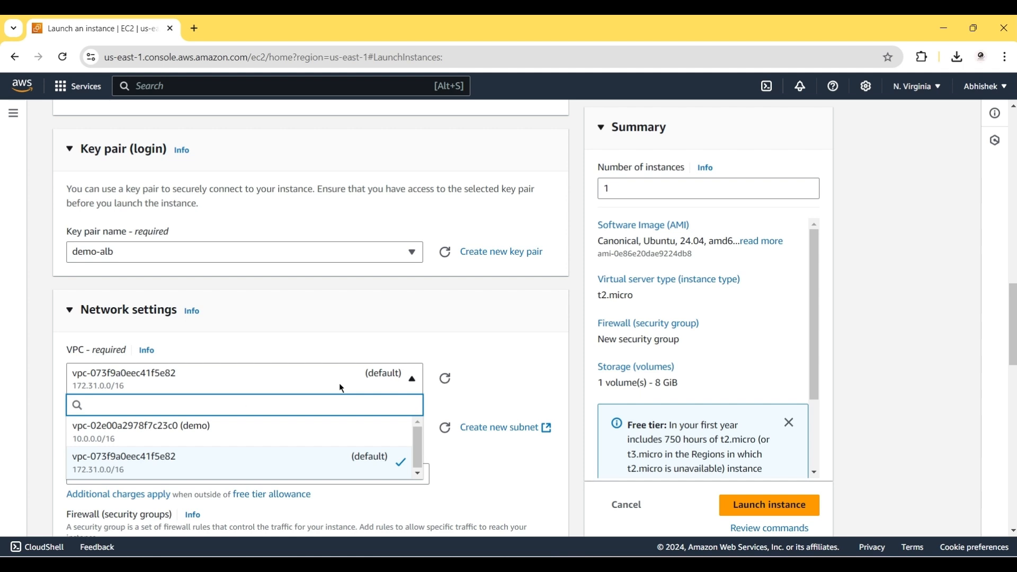
pyautogui.click(272, 440)
pyautogui.scroll(-2, 272, 440)
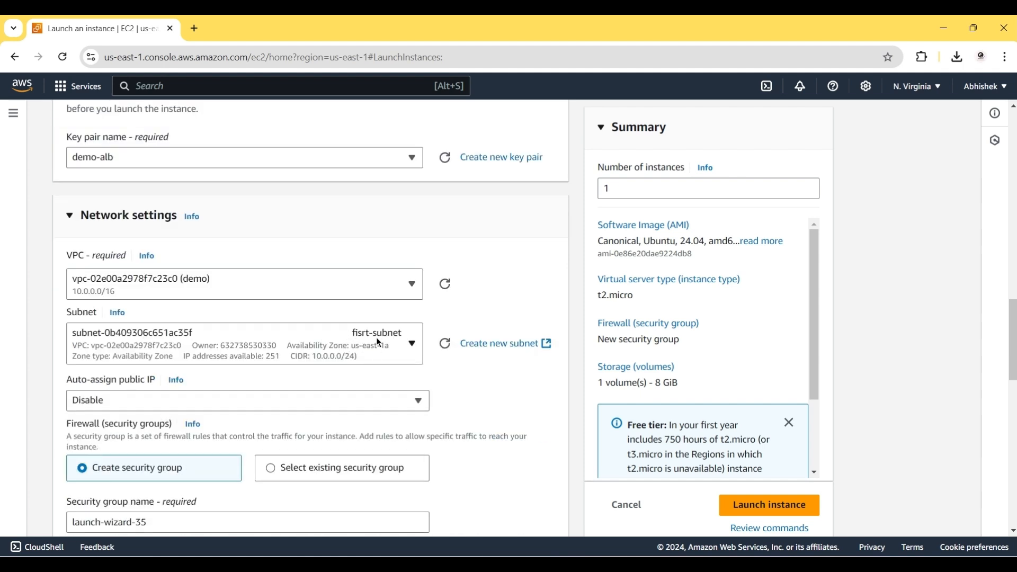
# Enable auto-assign public IP for ec2-1 and add an inbound HTTP security group rule with source type Anywhere.
pyautogui.click(128, 401)
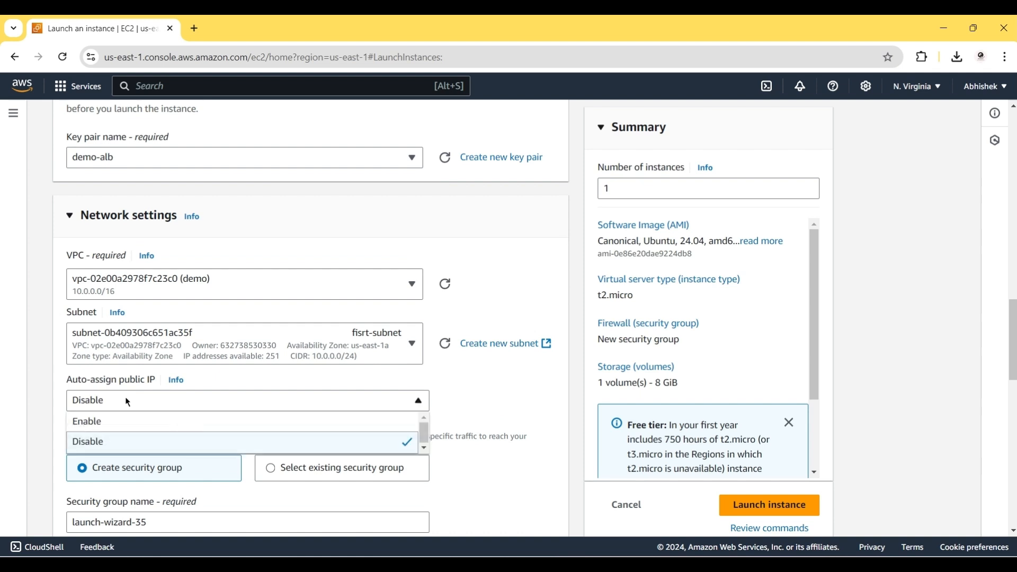
pyautogui.click(103, 429)
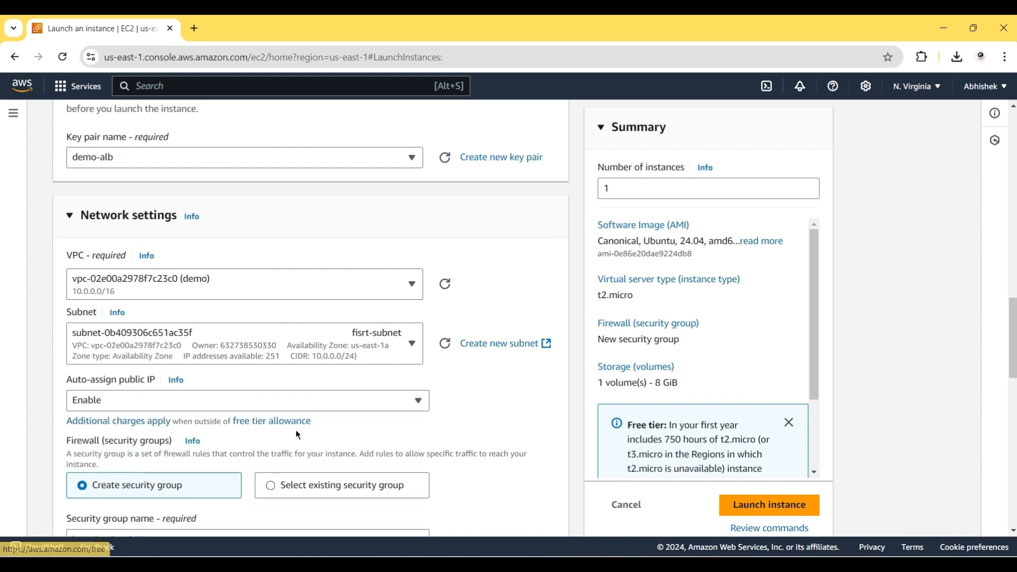
pyautogui.scroll(-3, 298, 434)
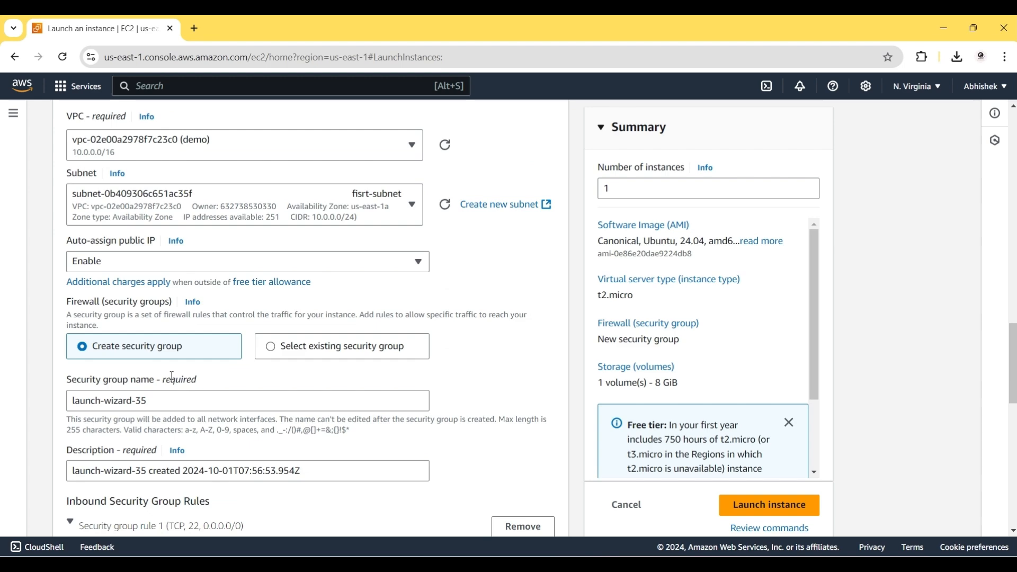
pyautogui.scroll(-5, 121, 363)
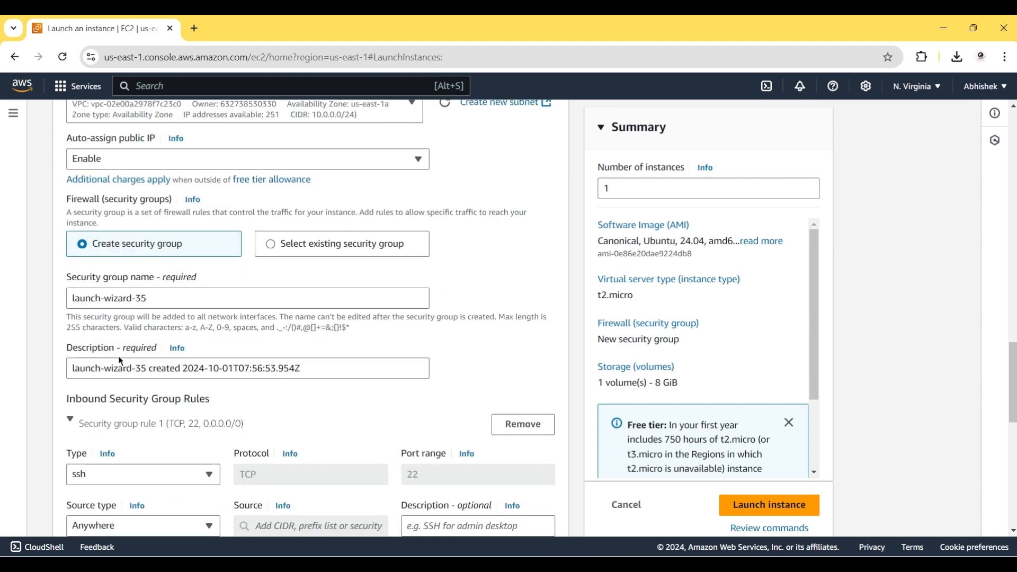
pyautogui.scroll(-2, 121, 361)
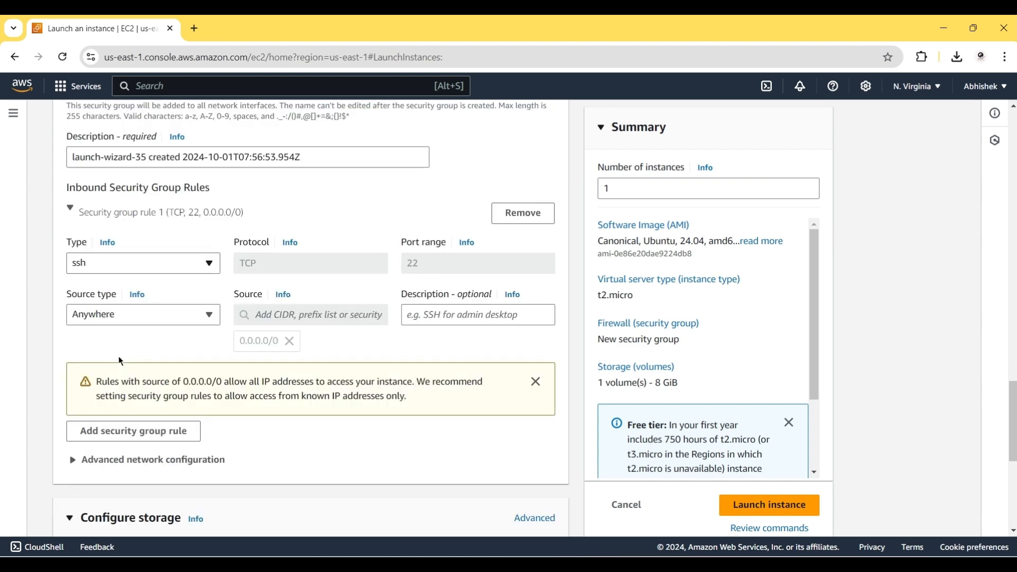
pyautogui.click(132, 430)
pyautogui.click(132, 427)
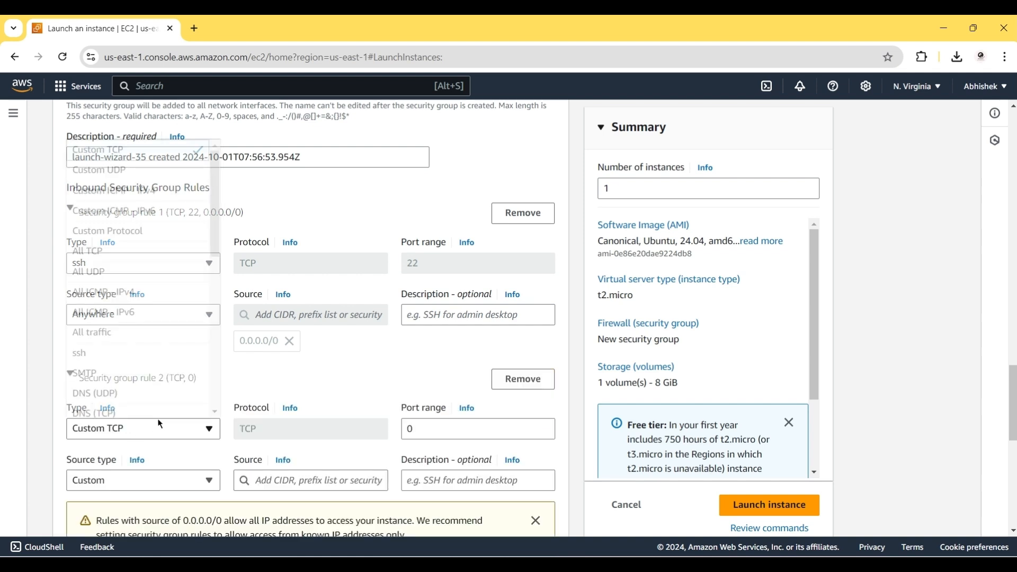
pyautogui.scroll(-2, 116, 347)
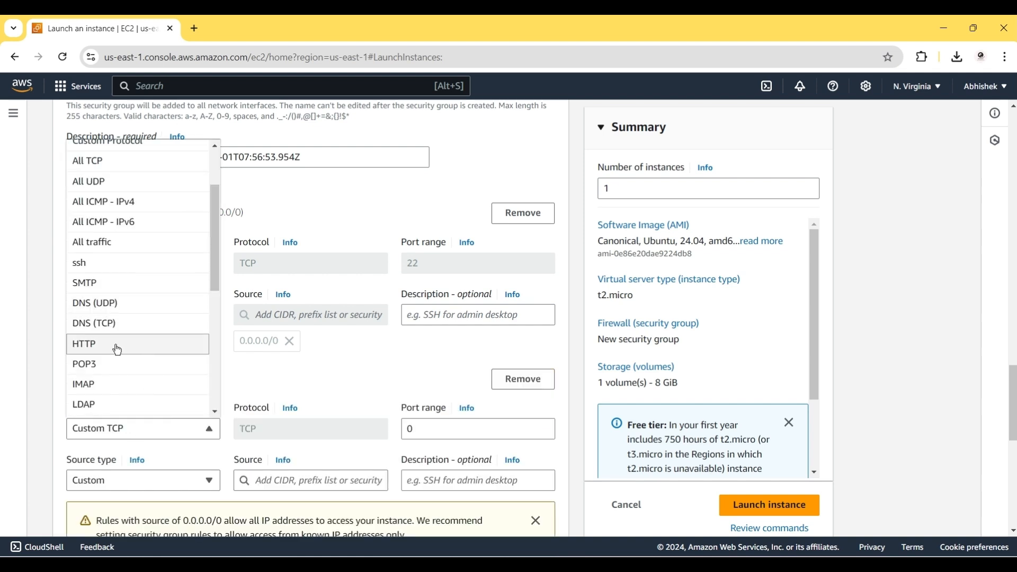
pyautogui.click(116, 351)
pyautogui.scroll(-3, 313, 394)
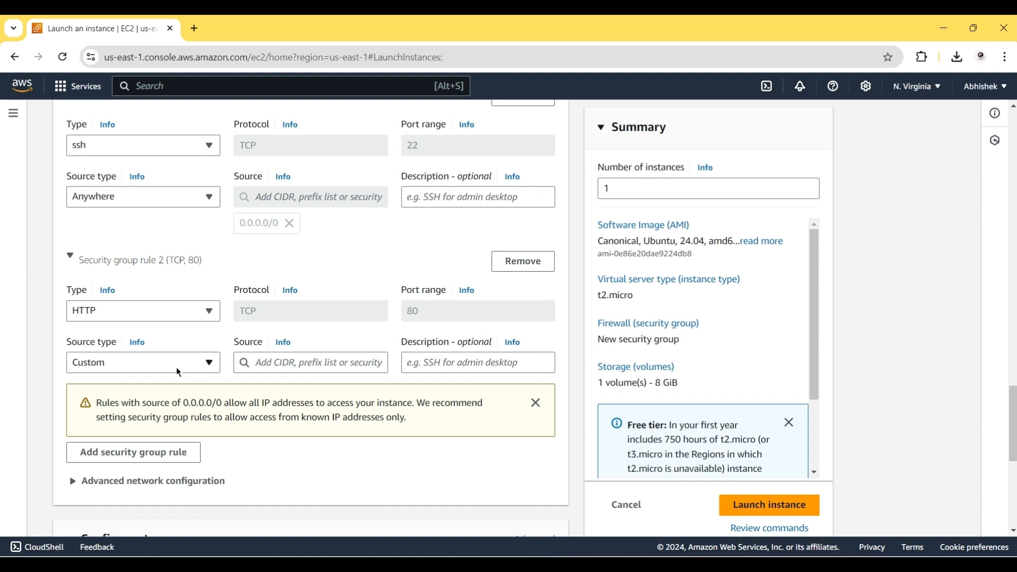
pyautogui.click(152, 364)
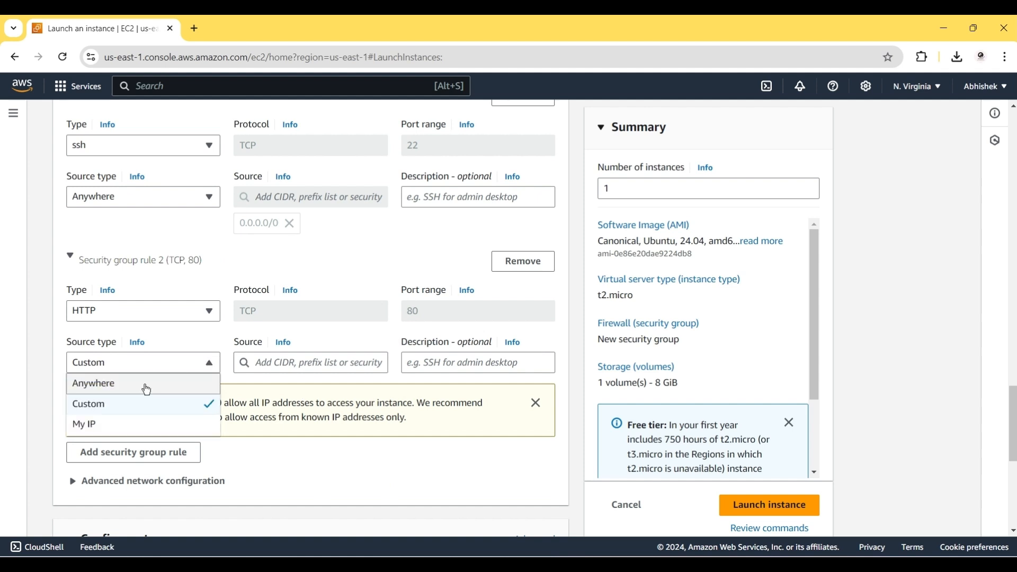
pyautogui.click(147, 390)
# Enter a bash user data script that updates apt, installs apache2, writes hostname and IP details to /var/www/html/index.html, and restarts apache2.
pyautogui.scroll(-7, 309, 469)
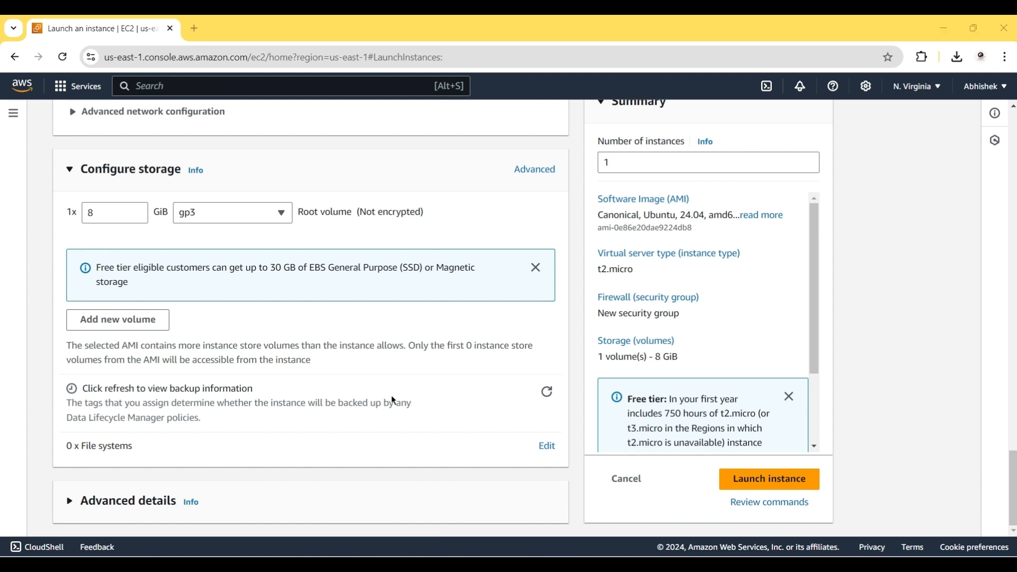
pyautogui.click(84, 500)
pyautogui.scroll(-8, 84, 503)
pyautogui.scroll(-20, 84, 502)
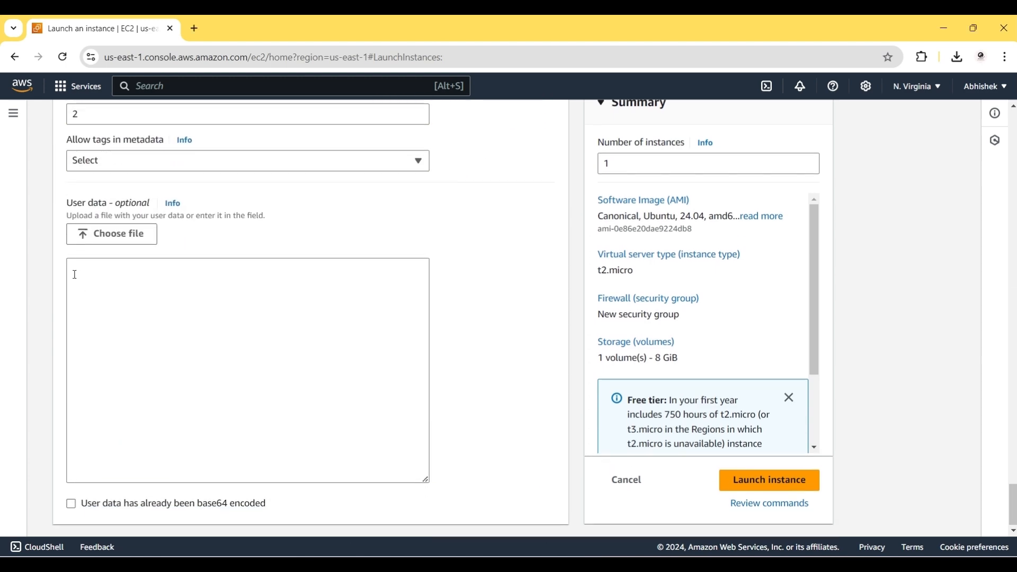
pyautogui.click(74, 274)
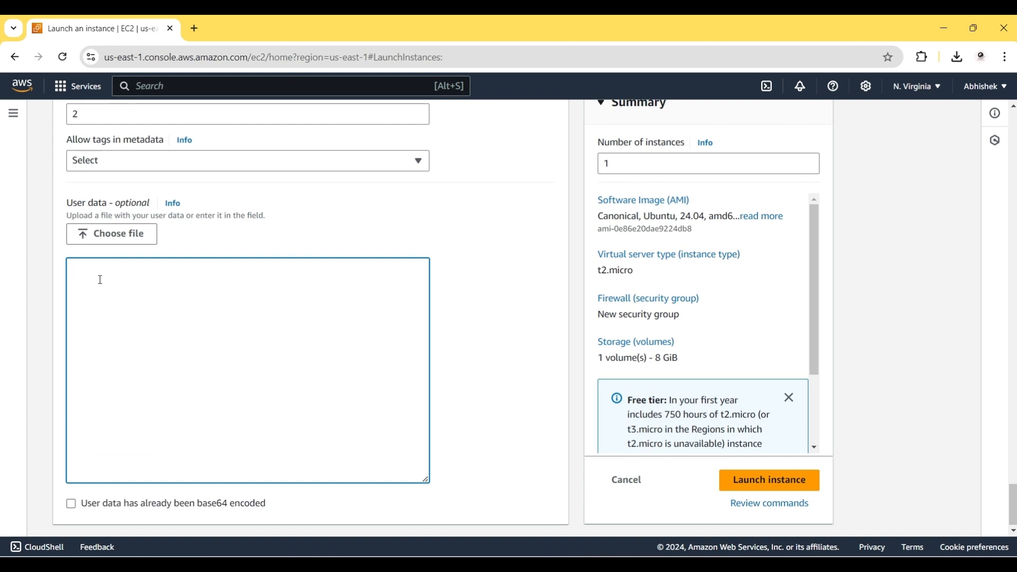
pyautogui.write('yes | sudo apt update  yes | sudo apt install apache2  cd /var/www/html/  echo "<h1>Server Details</h1><p><strong>Hostname:</strong>$(hostname)</p> <p><strong>IP Address:</strong>$(hostname -I | cut -d\' \' -f1)</p>" | sudo tee /var/www/html/index.html  sudo systemctl restart apache2')
pyautogui.scroll(1, 100, 280)
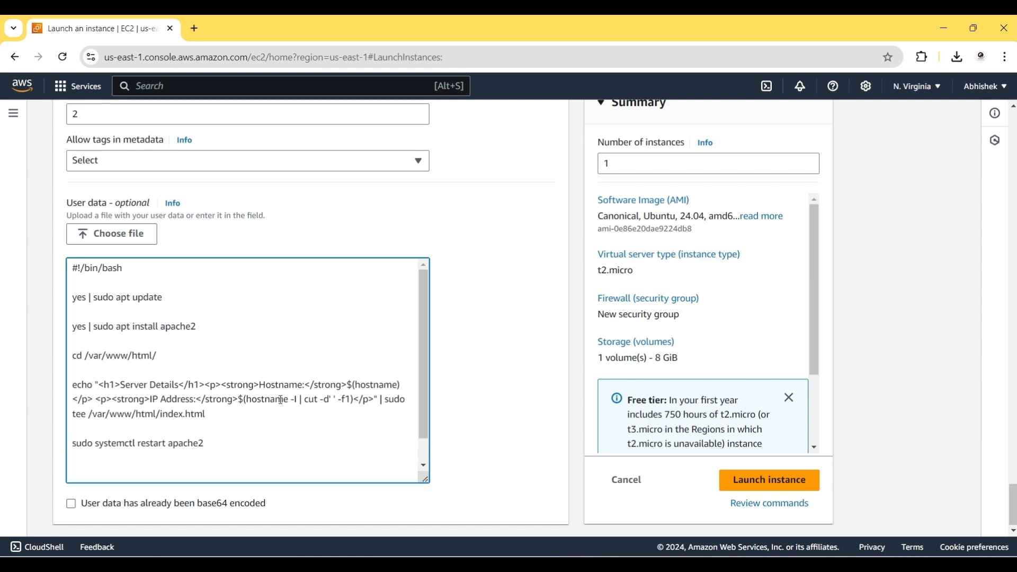
# Launch the ec2-1 instance and view it in the instances list, closing the launch page.
pyautogui.click(741, 482)
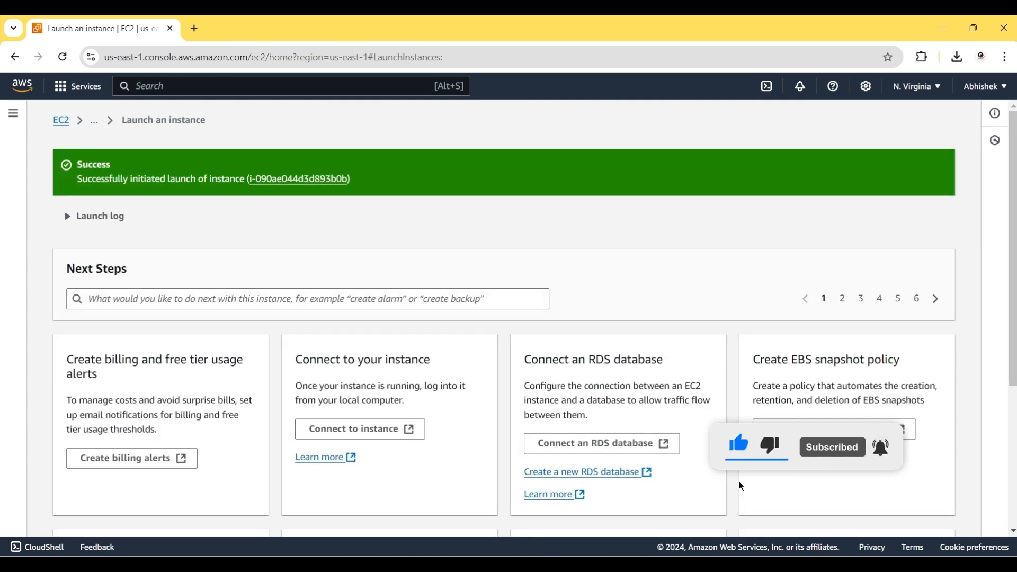
pyautogui.click(296, 179)
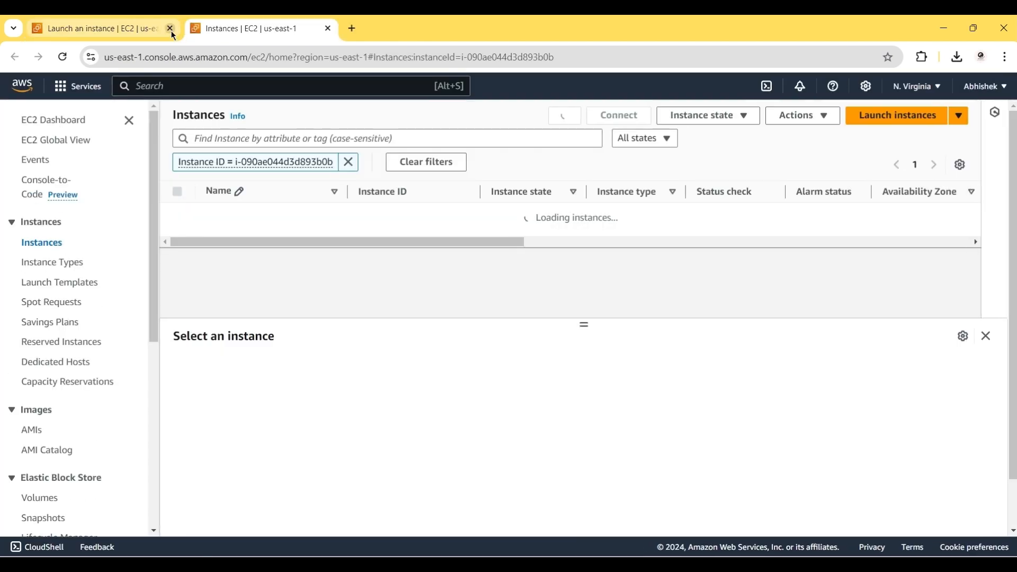
pyautogui.click(170, 29)
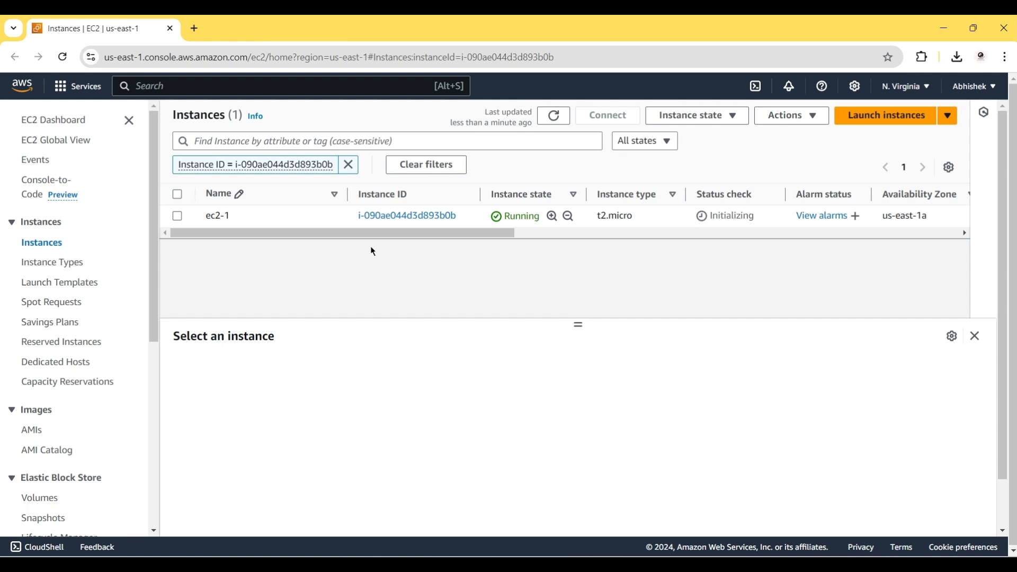
# Start launching another instance named ec2-2 with Ubuntu as its operating system image.
pyautogui.click(861, 115)
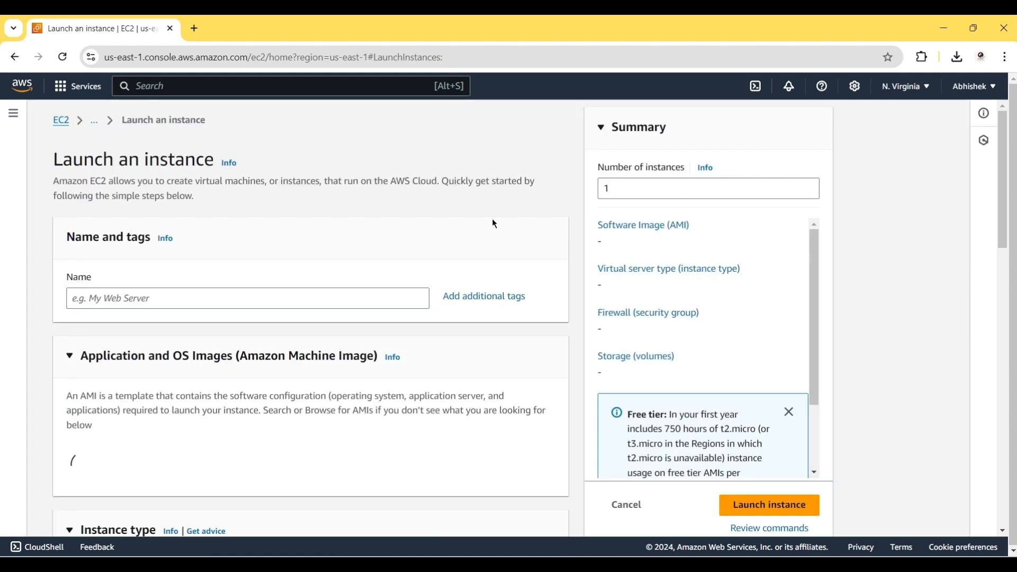
pyautogui.click(128, 295)
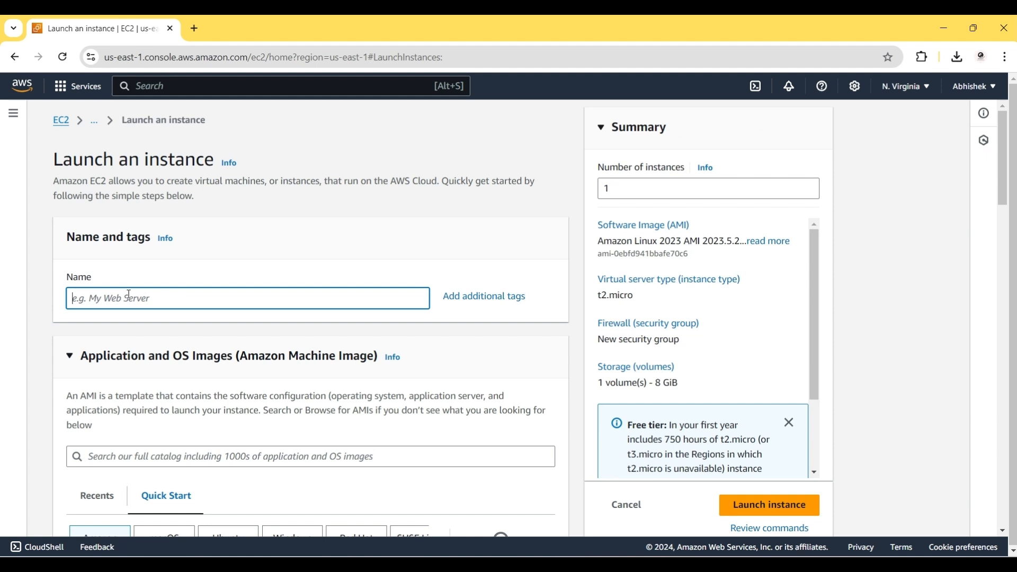
pyautogui.write('ec2-2')
pyautogui.scroll(-3, 229, 368)
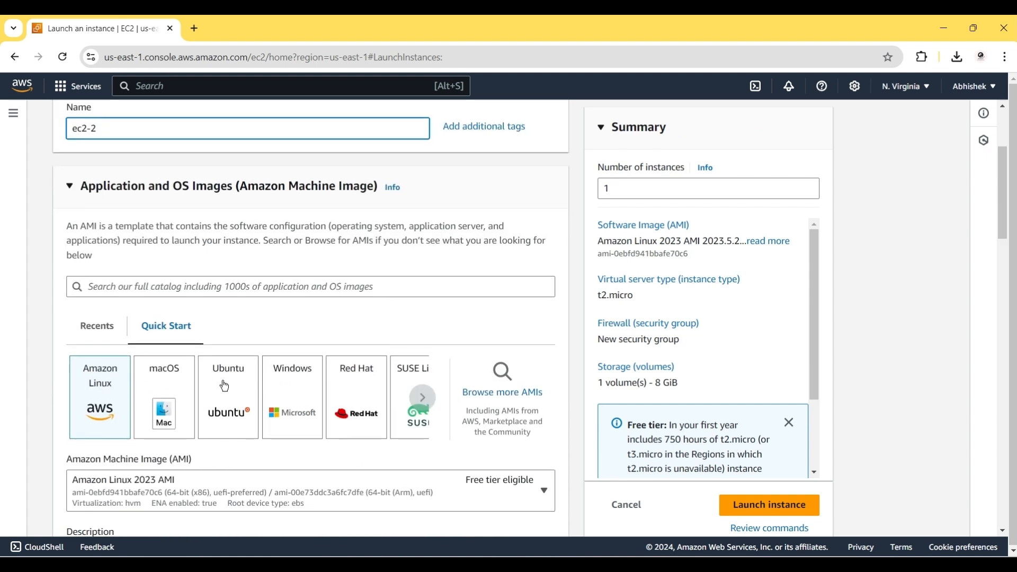
pyautogui.click(225, 385)
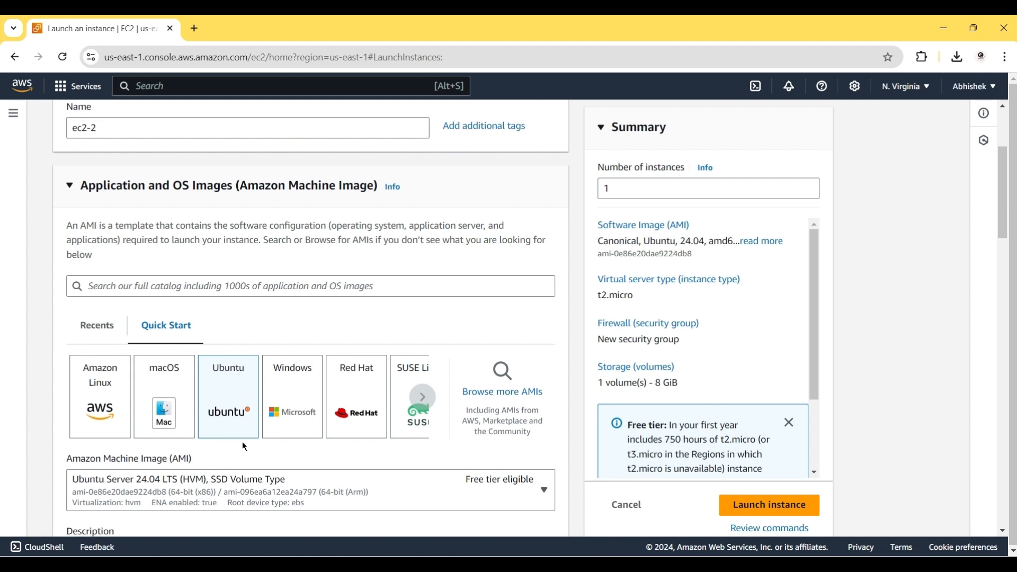
# Choose the existing demo-alb key pair for the ec2-2 instance login.
pyautogui.scroll(-7, 244, 446)
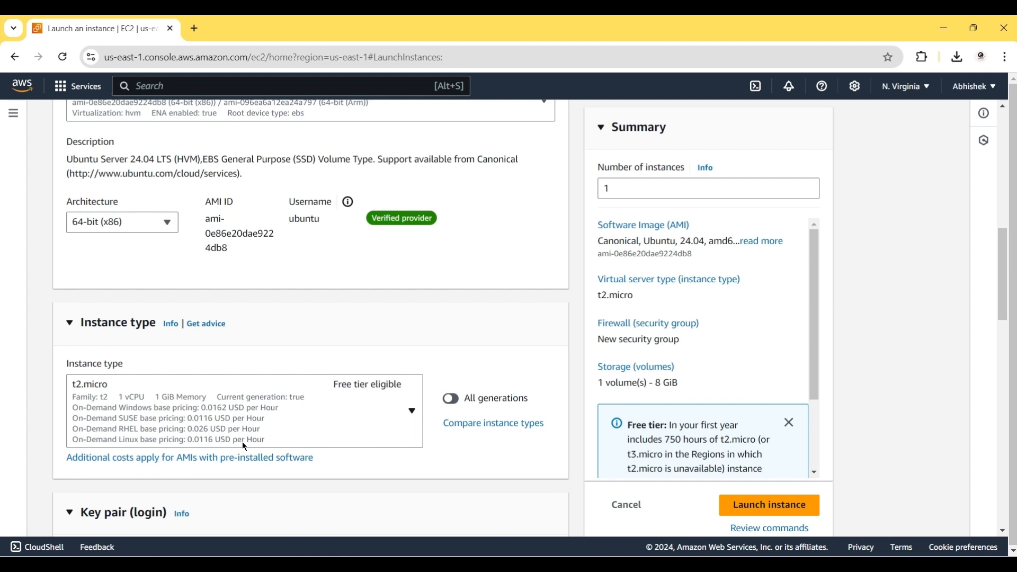
pyautogui.scroll(-1, 242, 445)
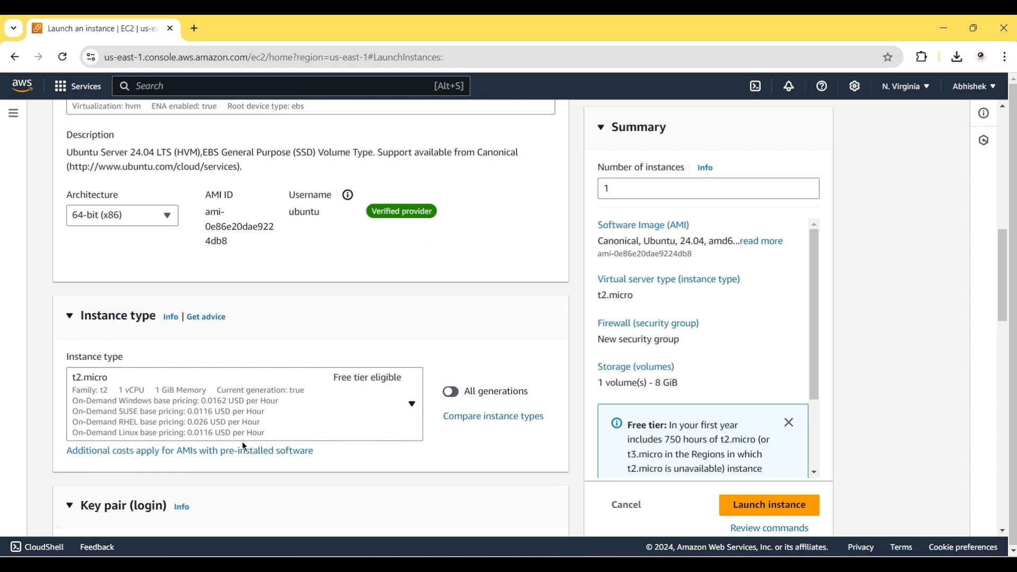
pyautogui.scroll(-3, 243, 441)
pyautogui.click(208, 446)
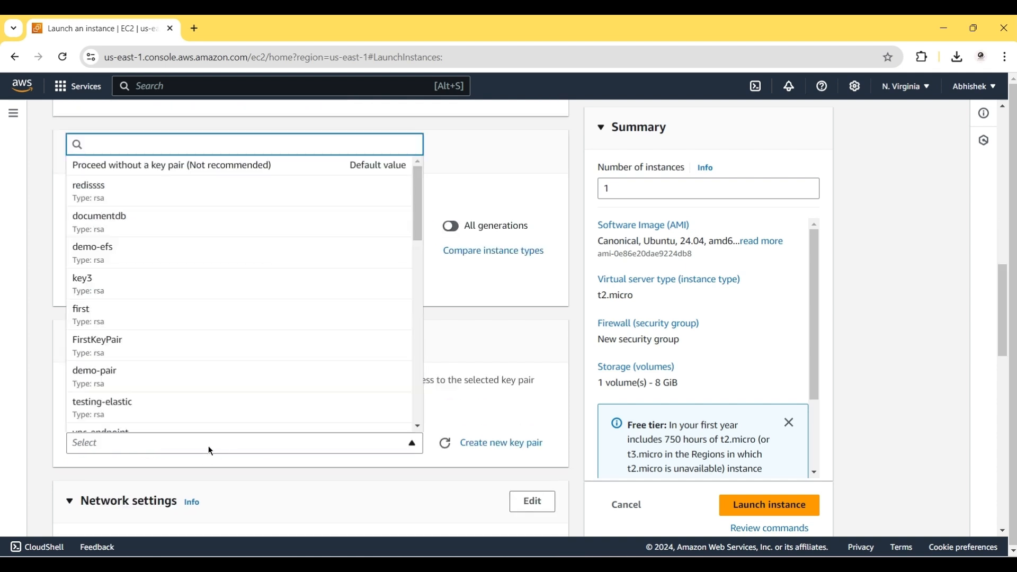
pyautogui.scroll(-2, 183, 313)
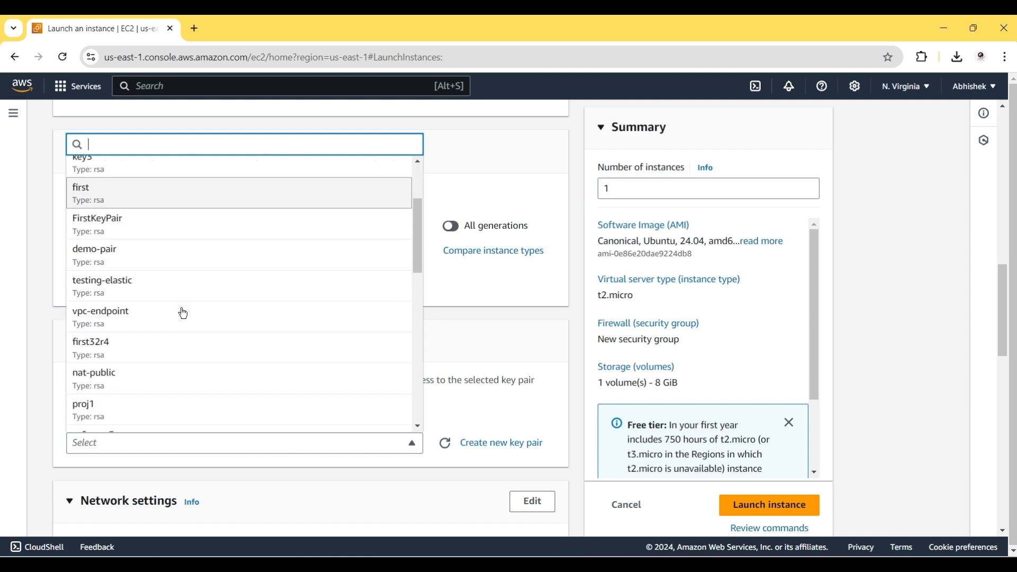
pyautogui.scroll(-5, 183, 313)
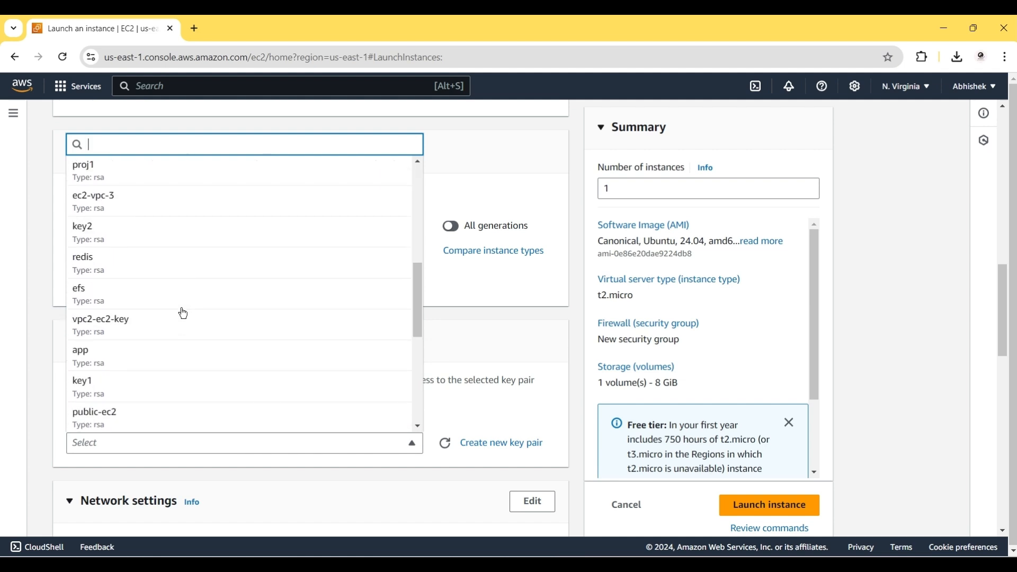
pyautogui.scroll(-3, 183, 313)
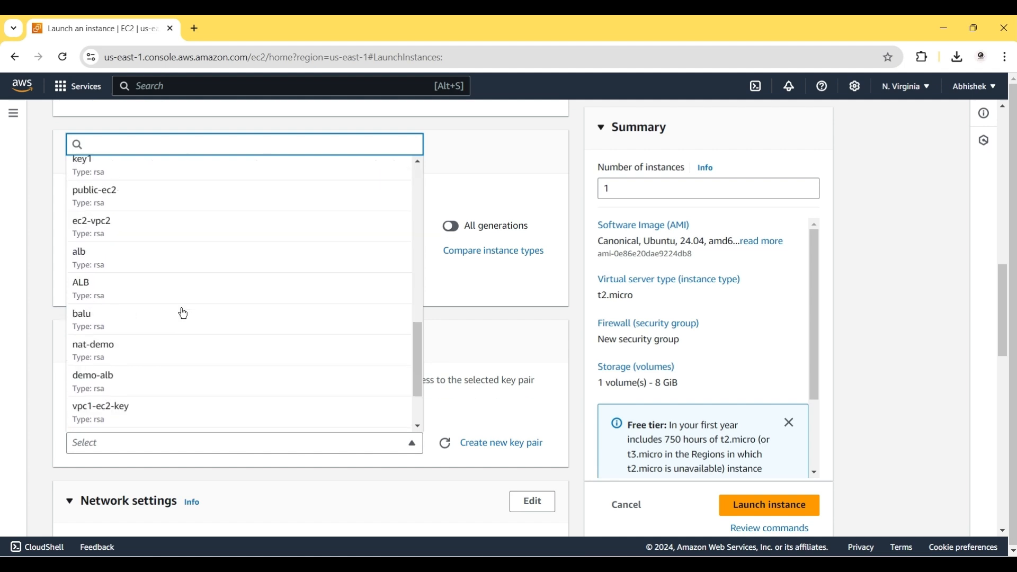
pyautogui.click(118, 377)
# Edit ec2-2's network settings to use the demo VPC and second-subnet with auto-assign public IP enabled.
pyautogui.scroll(-2, 265, 391)
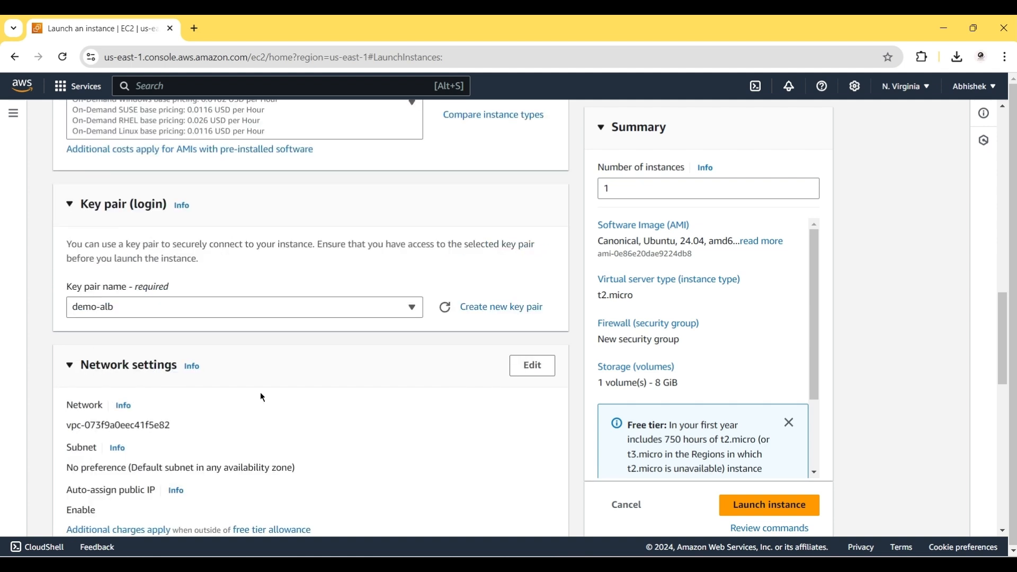
pyautogui.click(532, 365)
pyautogui.click(308, 434)
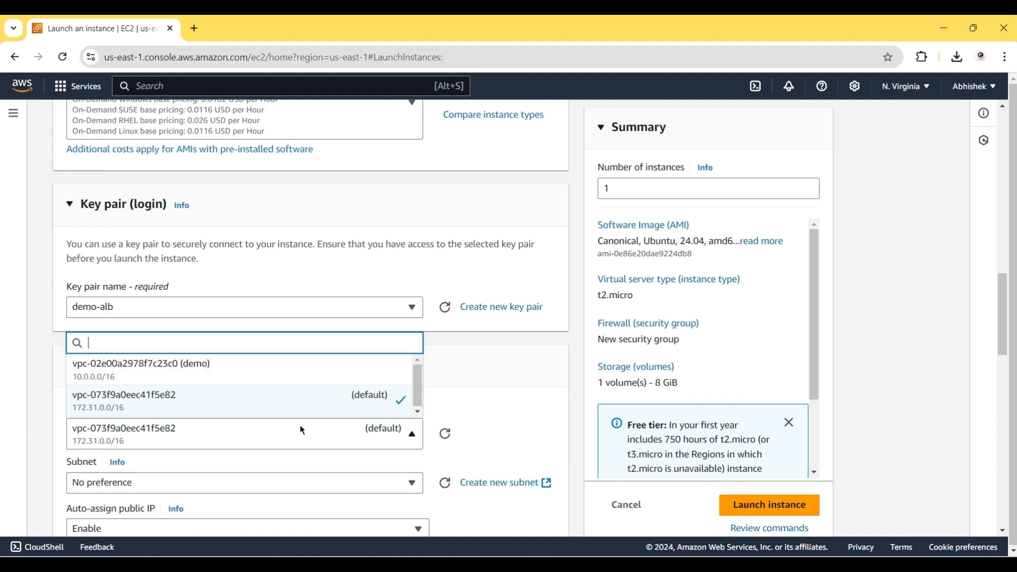
pyautogui.click(267, 374)
pyautogui.scroll(-2, 268, 374)
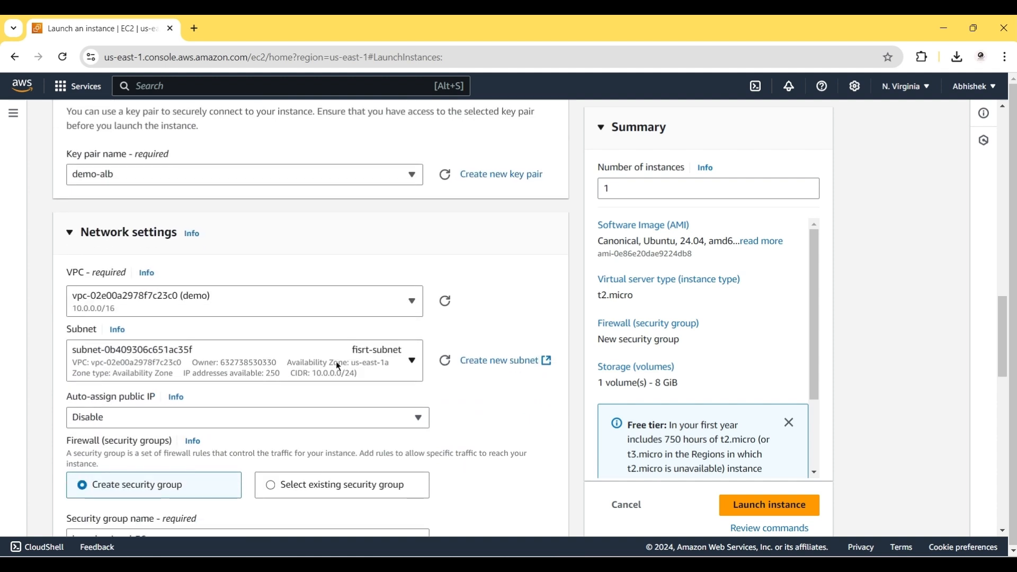
pyautogui.click(328, 352)
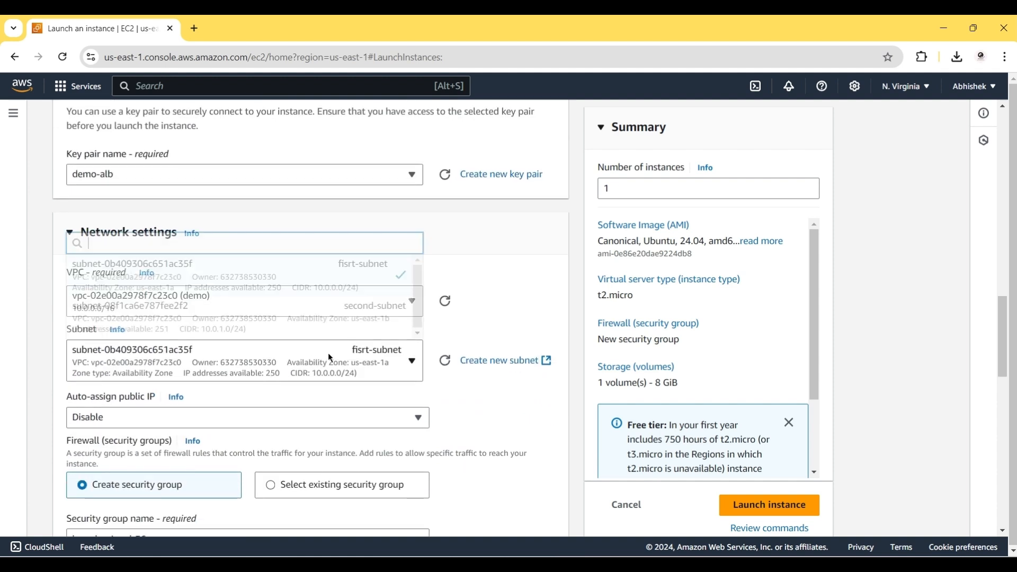
pyautogui.click(299, 324)
pyautogui.scroll(-2, 124, 313)
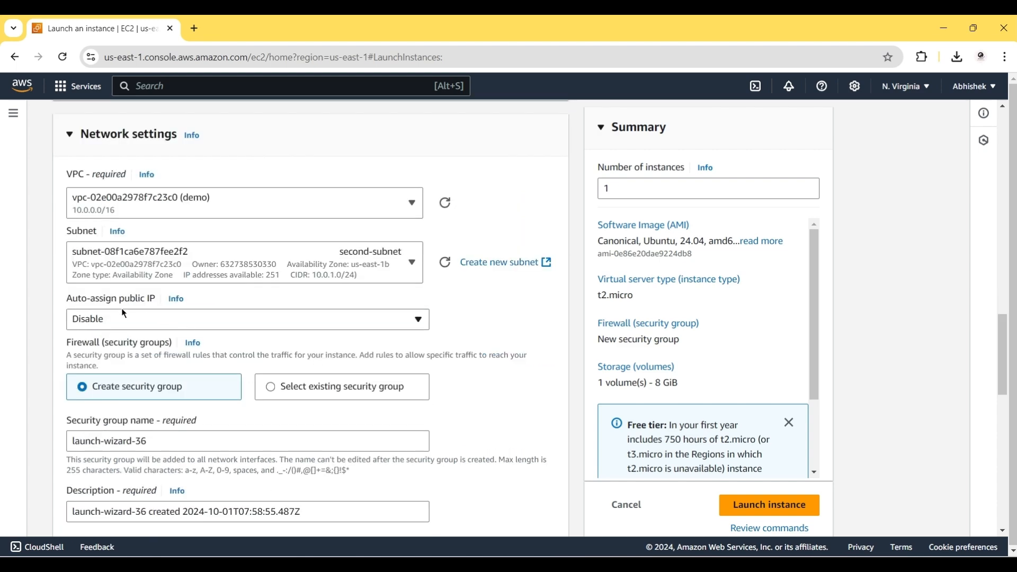
pyautogui.click(152, 322)
pyautogui.click(108, 340)
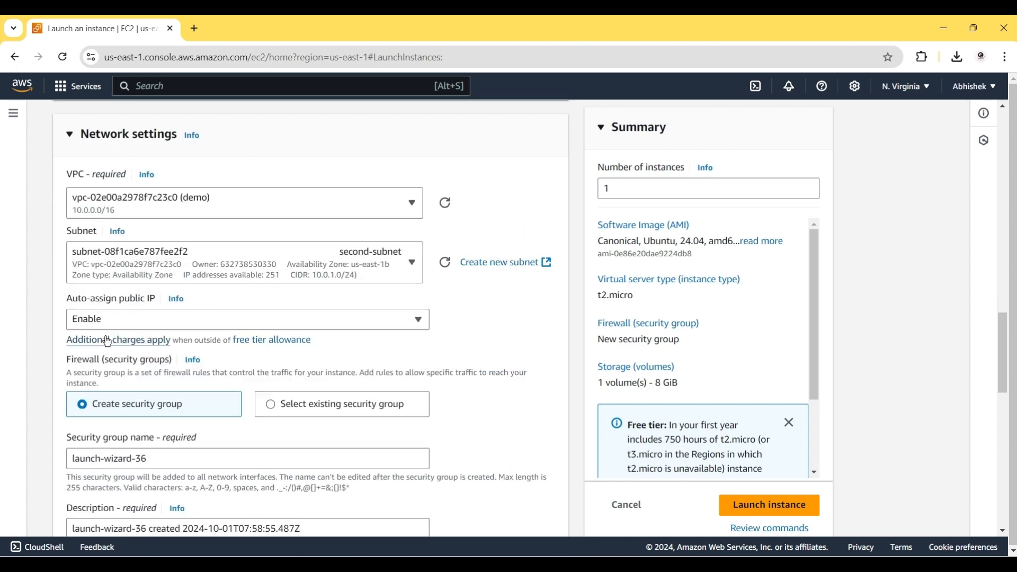
# Add a second inbound security group rule for ec2-2 with type HTTP and source type Anywhere.
pyautogui.scroll(-3, 159, 347)
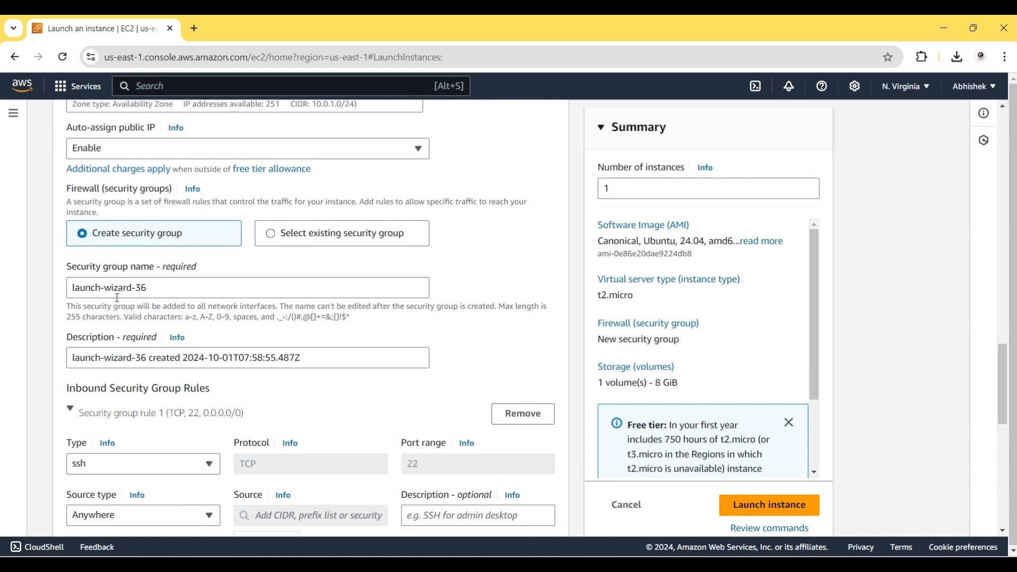
pyautogui.scroll(-4, 118, 298)
pyautogui.scroll(-2, 117, 298)
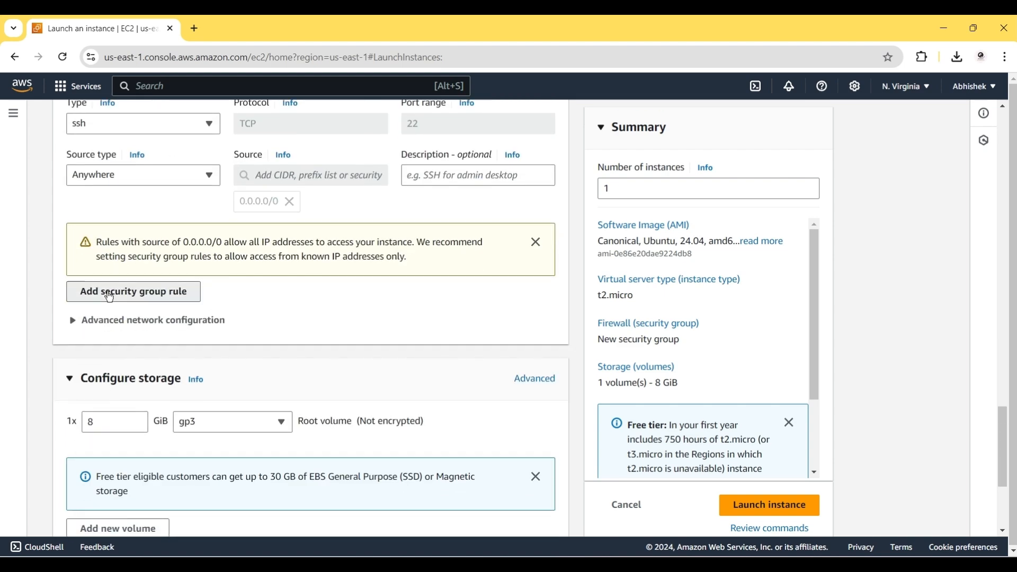
pyautogui.click(112, 295)
pyautogui.click(110, 292)
pyautogui.scroll(-5, 133, 455)
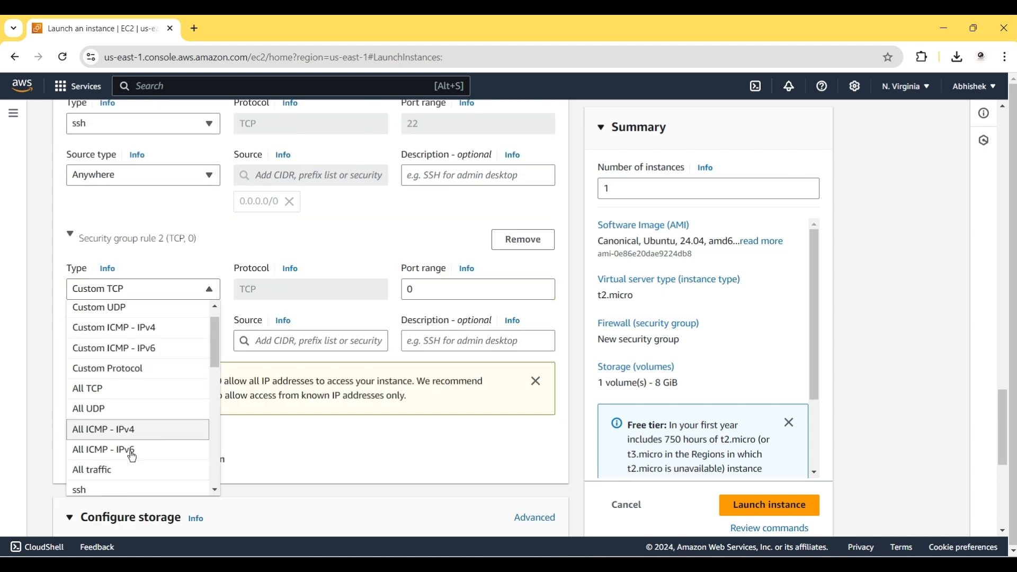
pyautogui.scroll(-1, 129, 456)
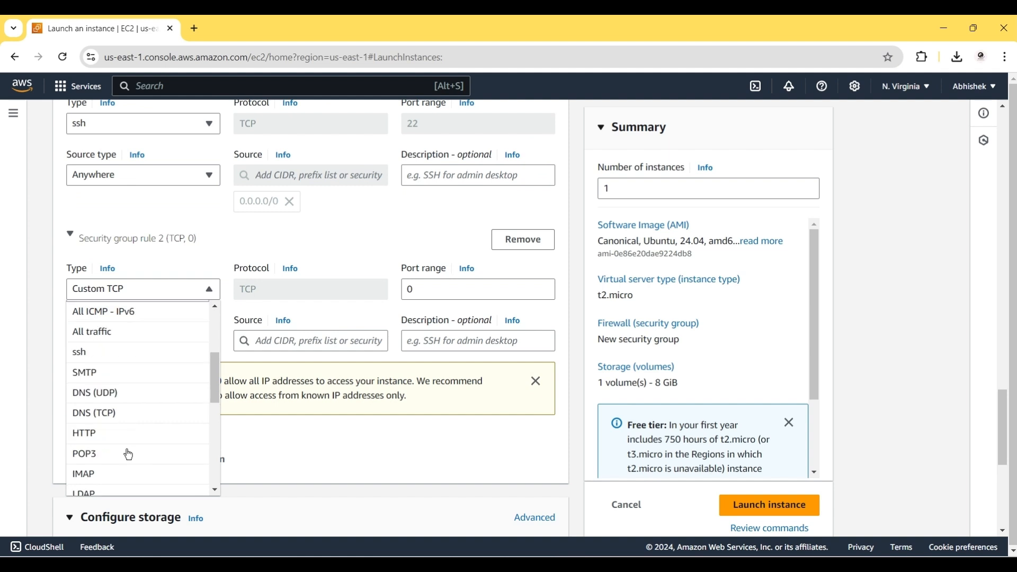
pyautogui.click(103, 436)
pyautogui.click(140, 335)
pyautogui.click(125, 359)
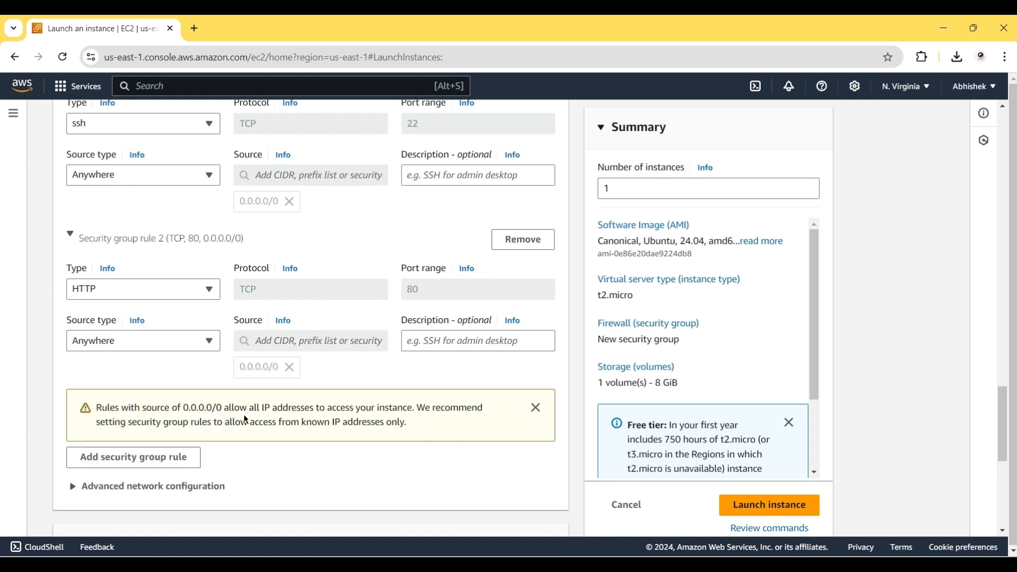
# Enter ec2-2's user data: a bash script that updates apt, installs apache2, writes a Server Details hostname/IP page to /var/www/html/index.html and restarts apache2.
pyautogui.scroll(-5, 244, 415)
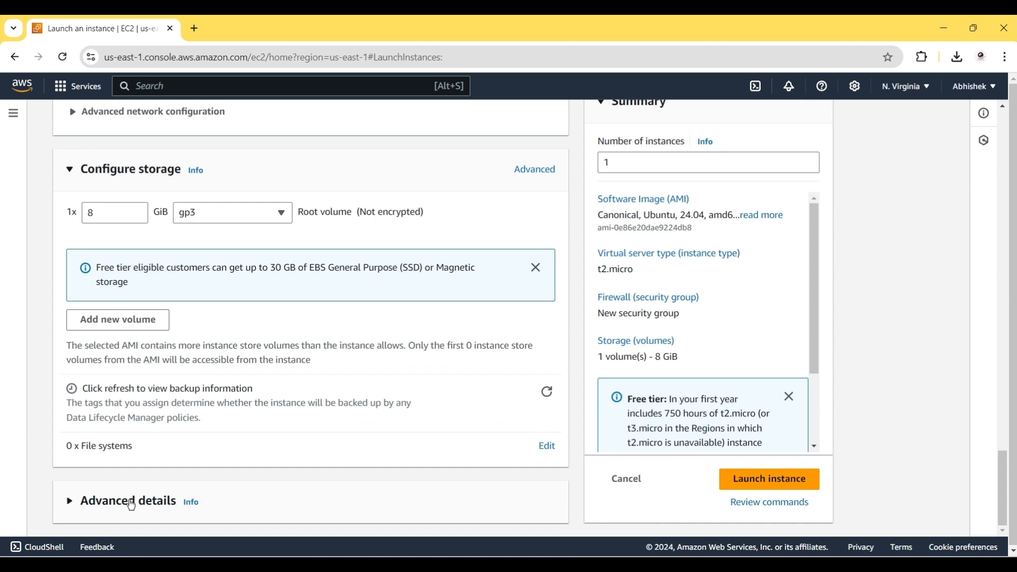
pyautogui.click(128, 501)
pyautogui.scroll(-15, 132, 503)
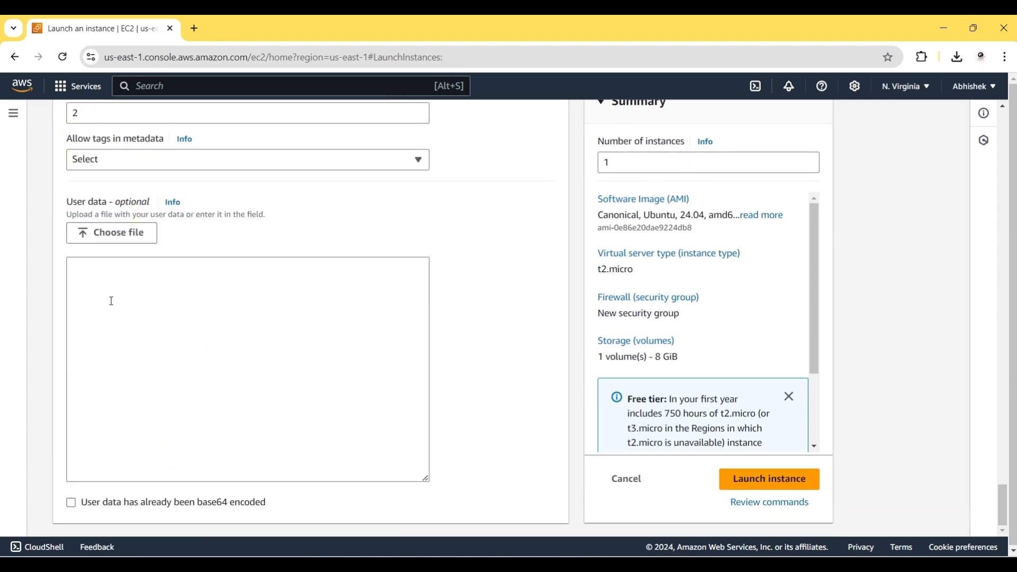
pyautogui.click(114, 271)
pyautogui.write('yes | sudo apt update  yes | sudo apt install apache2  cd /var/www/html/  echo "<h1>Server Details</h1><p><strong>Hostname:</strong>$(hostname)</p> <p><strong>IP Address:</strong>$(hostname -I | cut -d\' \' -f1)</p>" | sudo tee /var/www/html/index.html  sudo systemctl restart apache2')
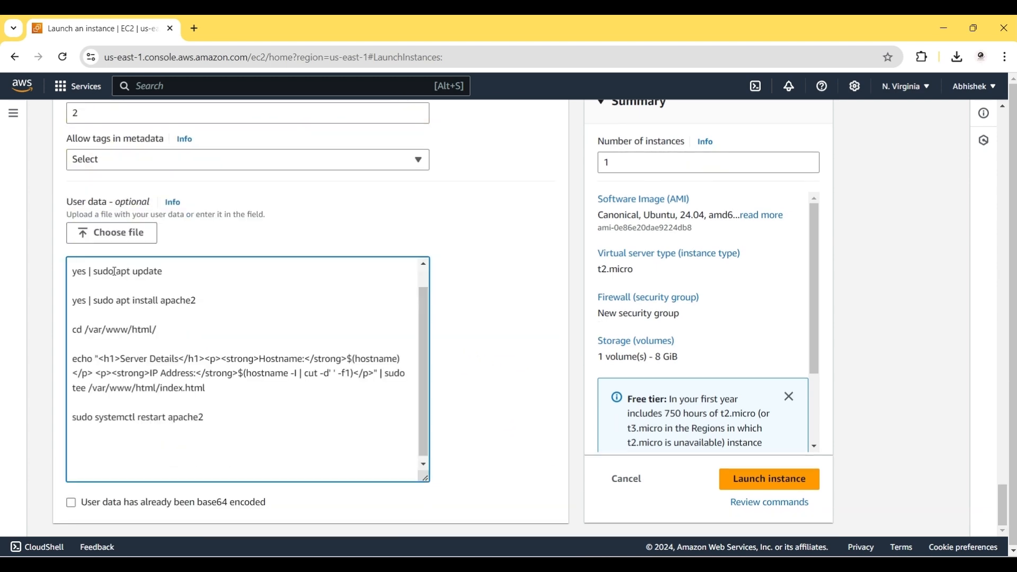
pyautogui.scroll(1, 114, 271)
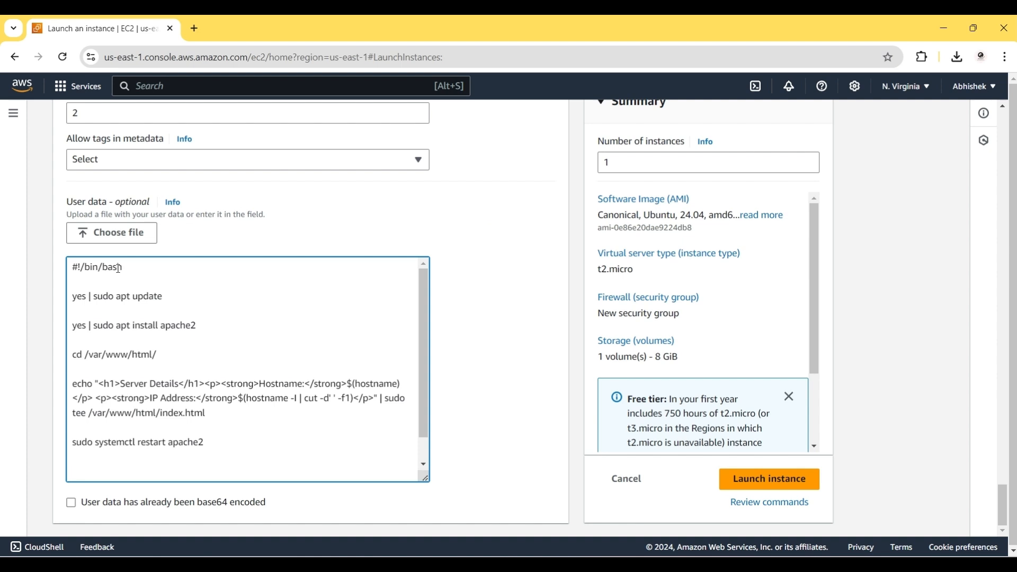
# Launch ec2-2, close the launch page, and show all instances in a refreshed, unfiltered instances list.
pyautogui.click(774, 483)
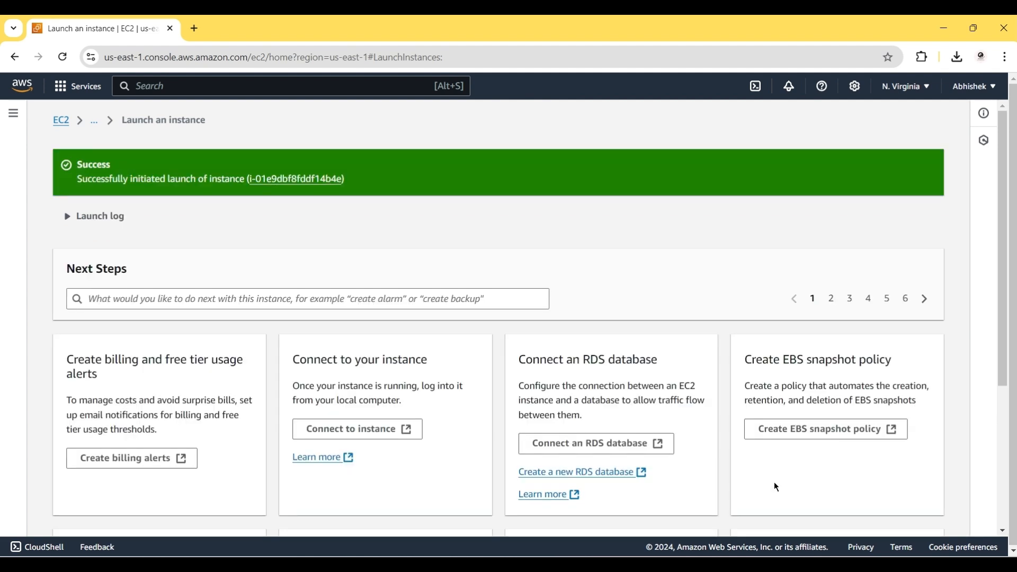
pyautogui.click(292, 180)
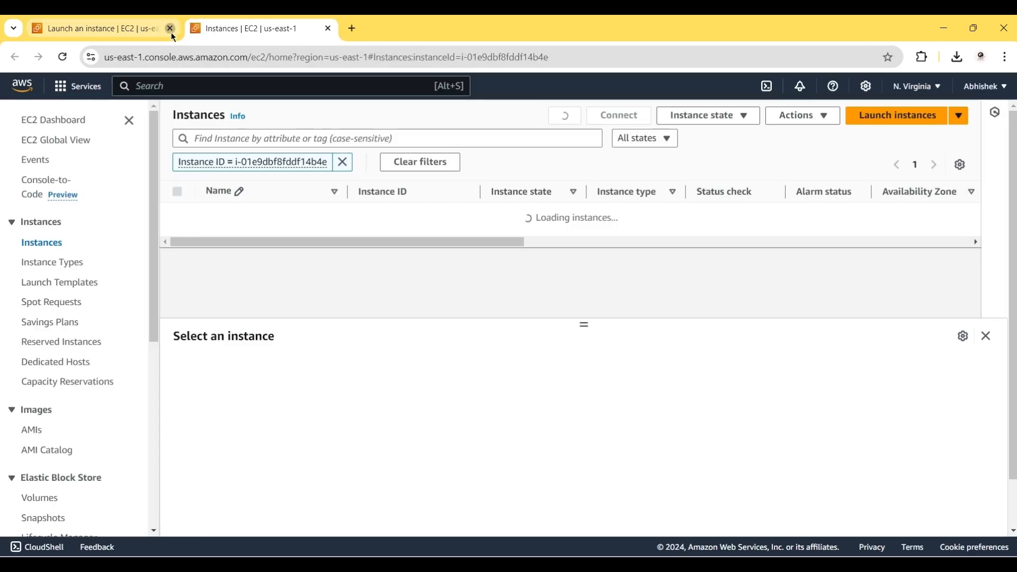
pyautogui.click(170, 28)
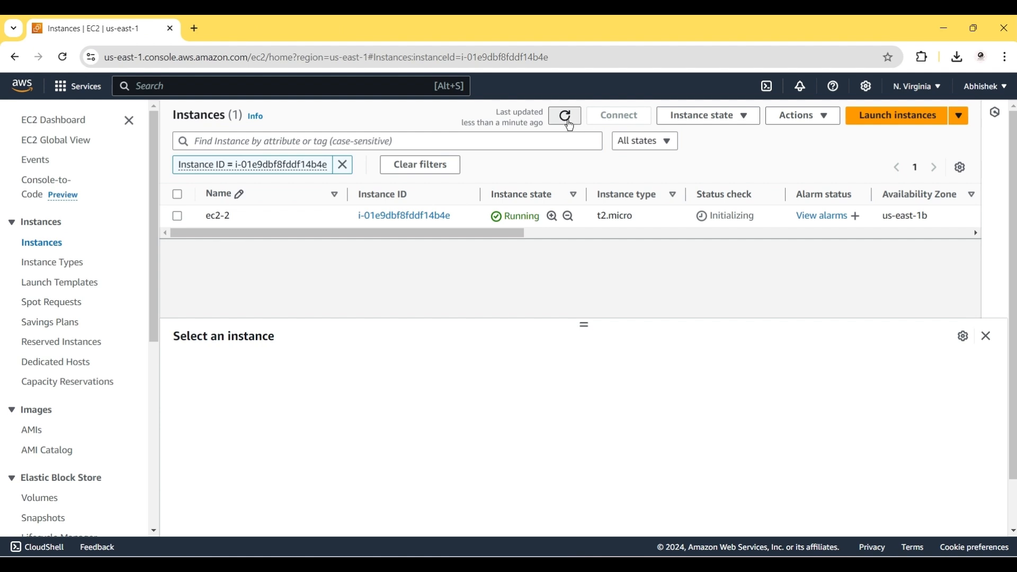
pyautogui.click(569, 123)
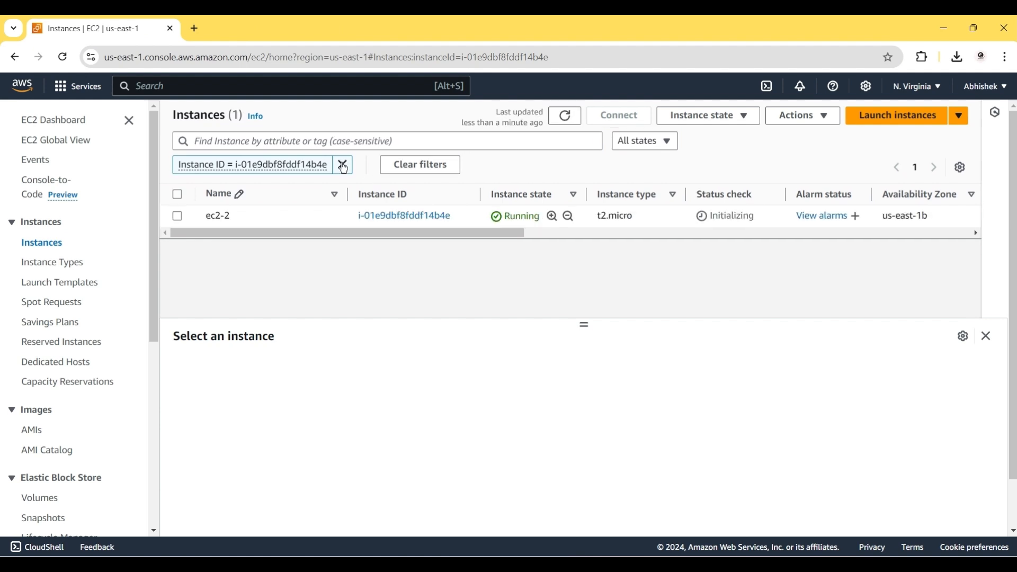
pyautogui.click(343, 165)
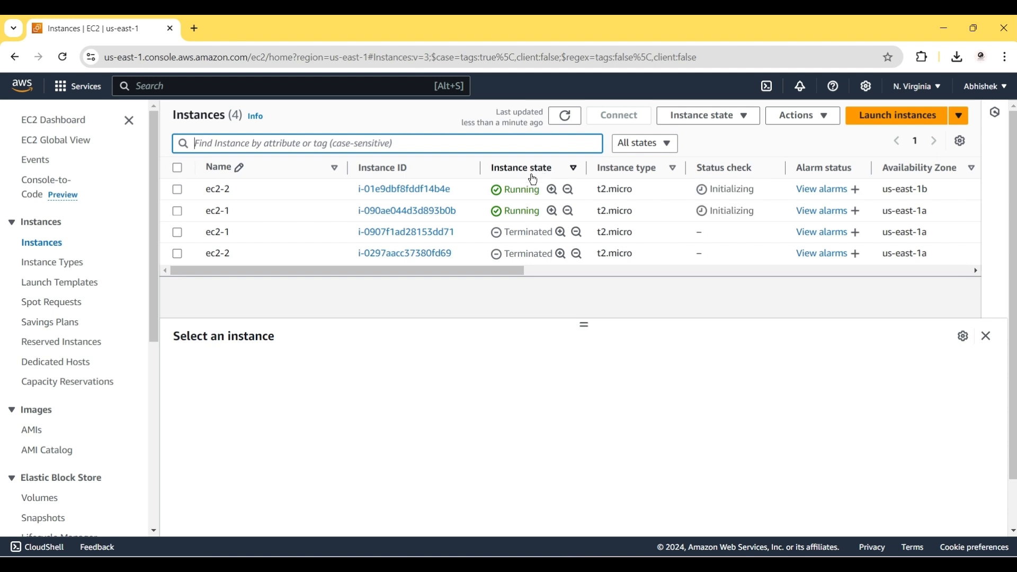
# Copy the running ec2-1 instance's public IPv4 address and load it in a new browser tab to check its web page.
pyautogui.click(178, 211)
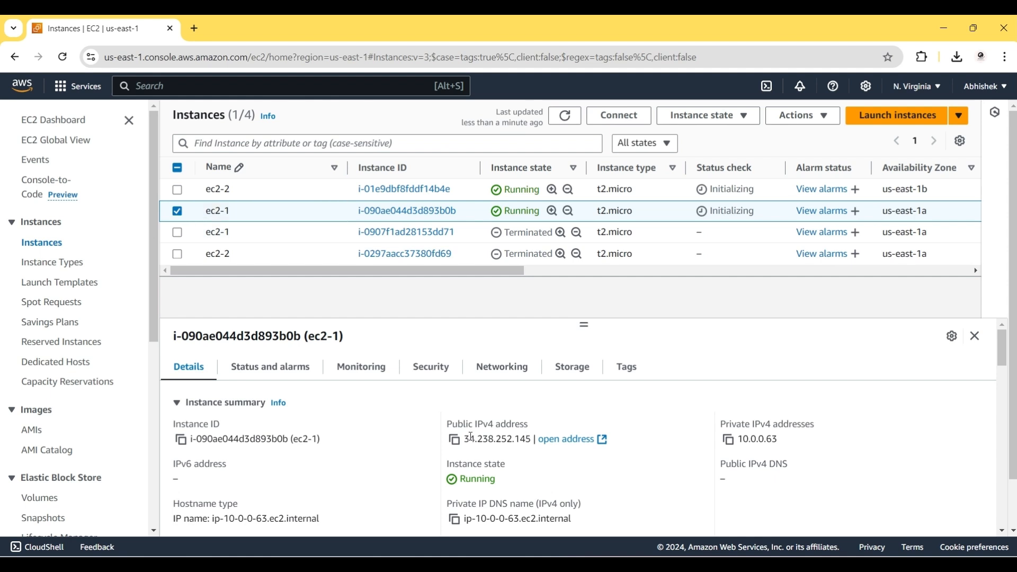
pyautogui.click(455, 441)
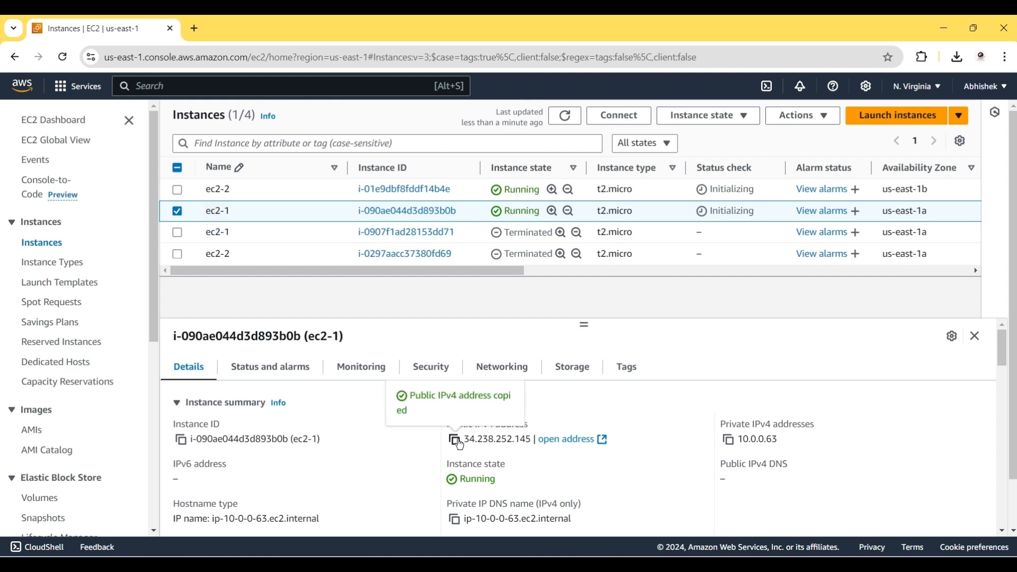
pyautogui.click(195, 28)
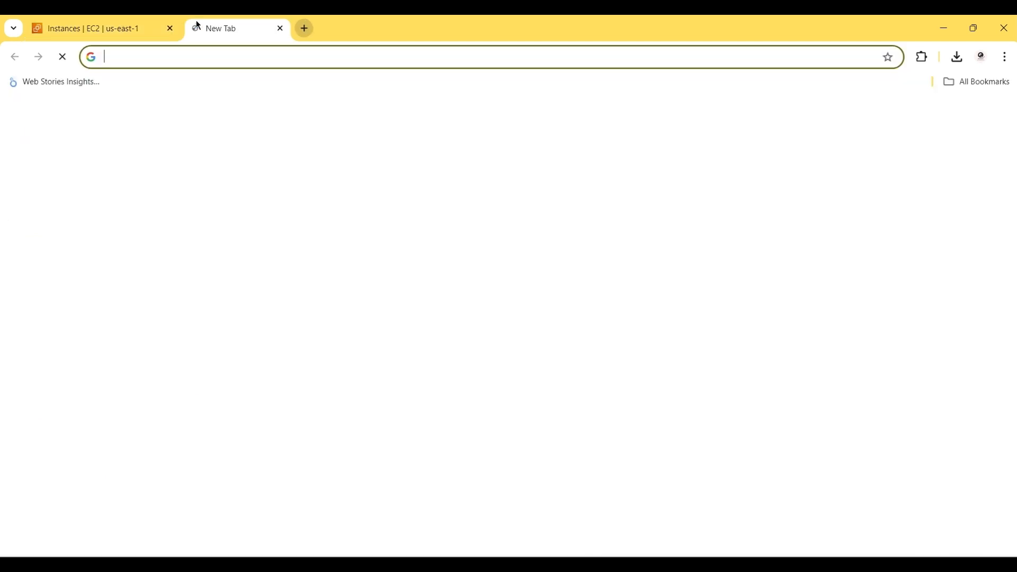
pyautogui.hotkey('ctrl', 'v')
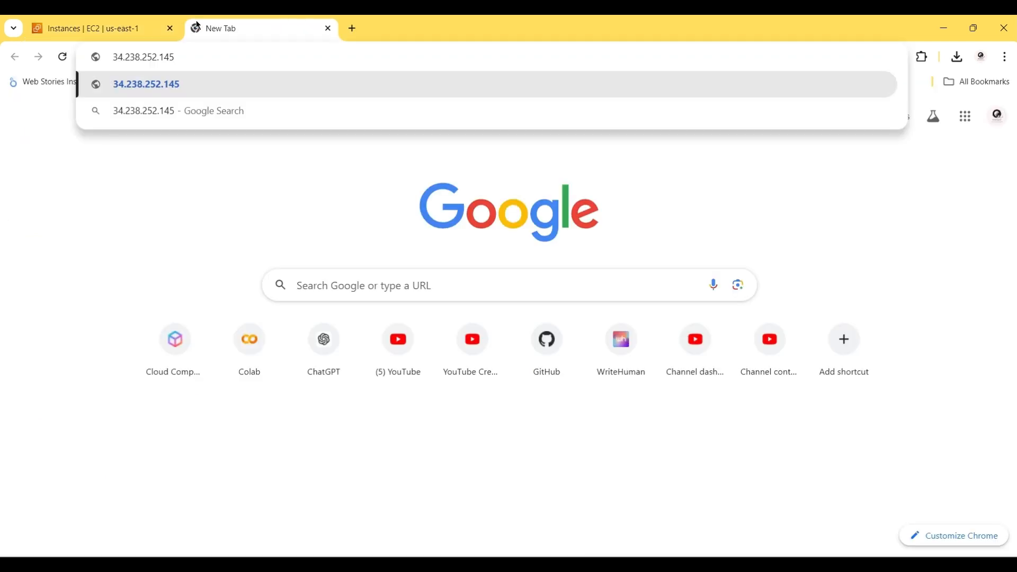
pyautogui.press('Return')
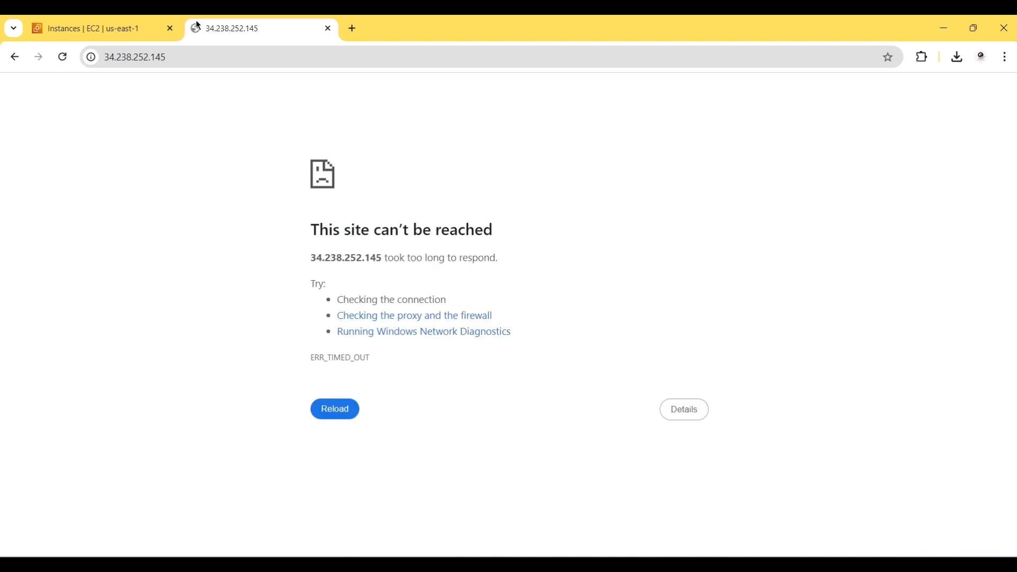
pyautogui.press('F5')
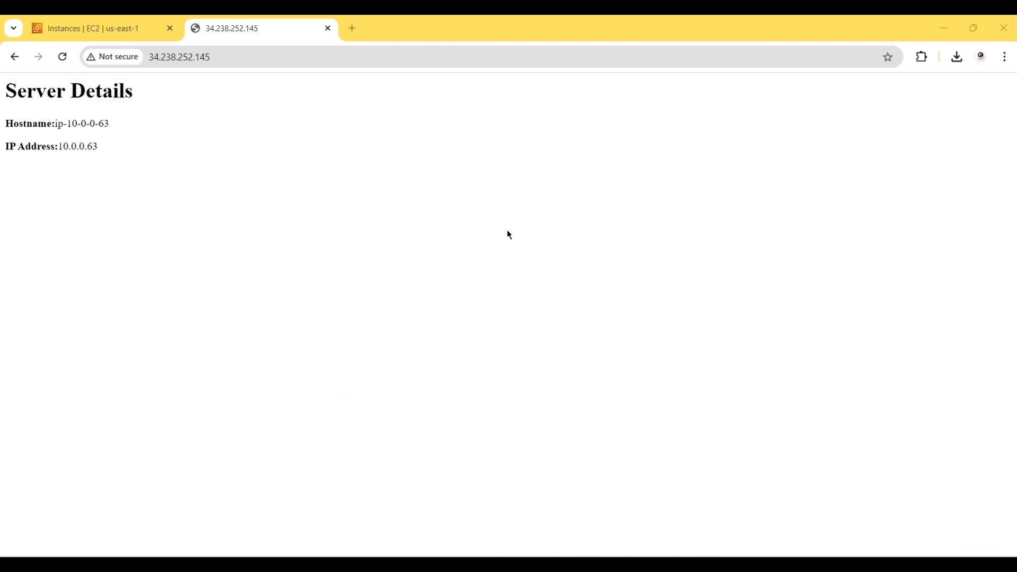
# Load the running ec2-2 instance's public IPv4 address in a new browser tab and compare its page with ec2-1's.
pyautogui.click(128, 31)
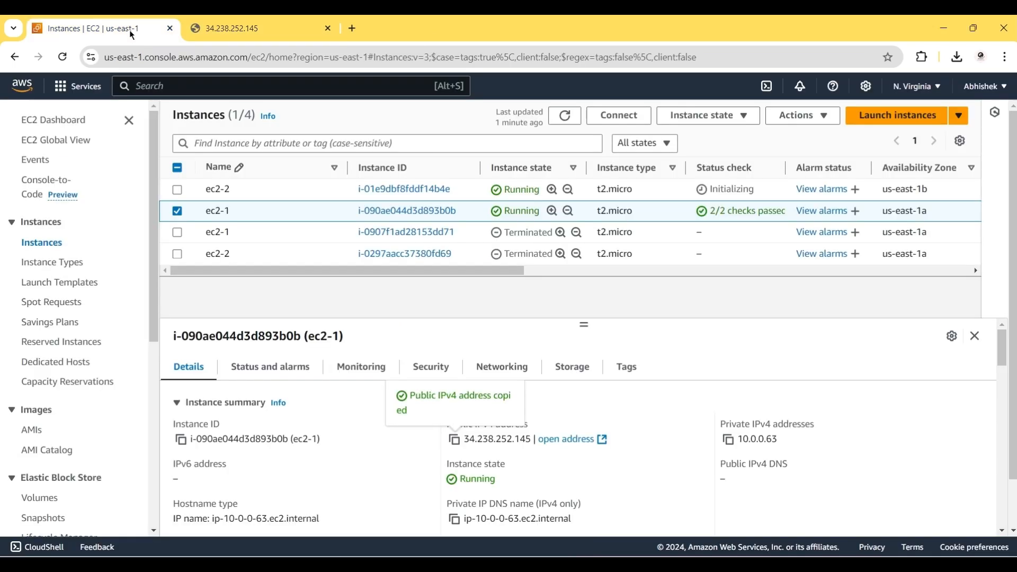
pyautogui.click(176, 212)
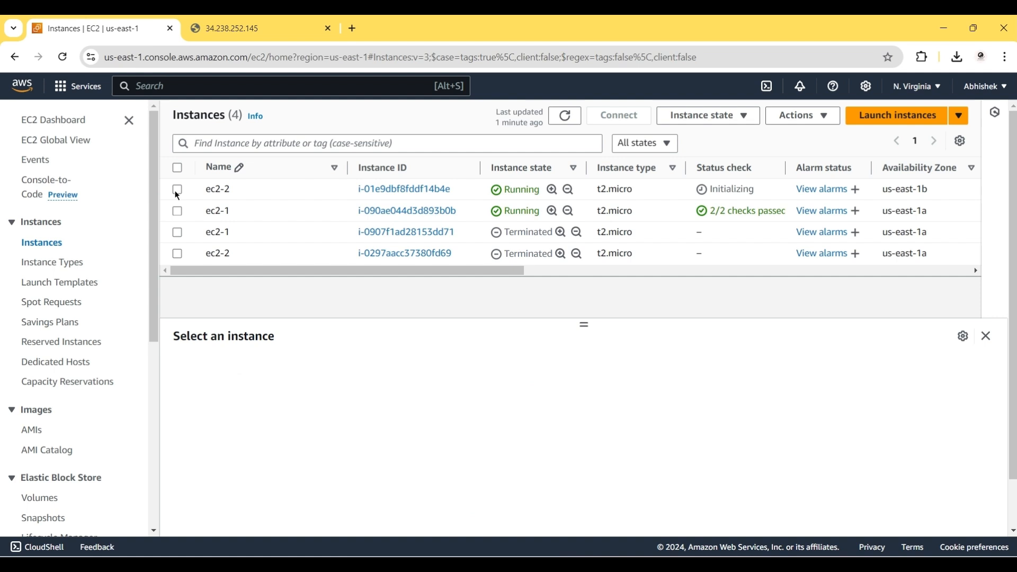
pyautogui.click(177, 194)
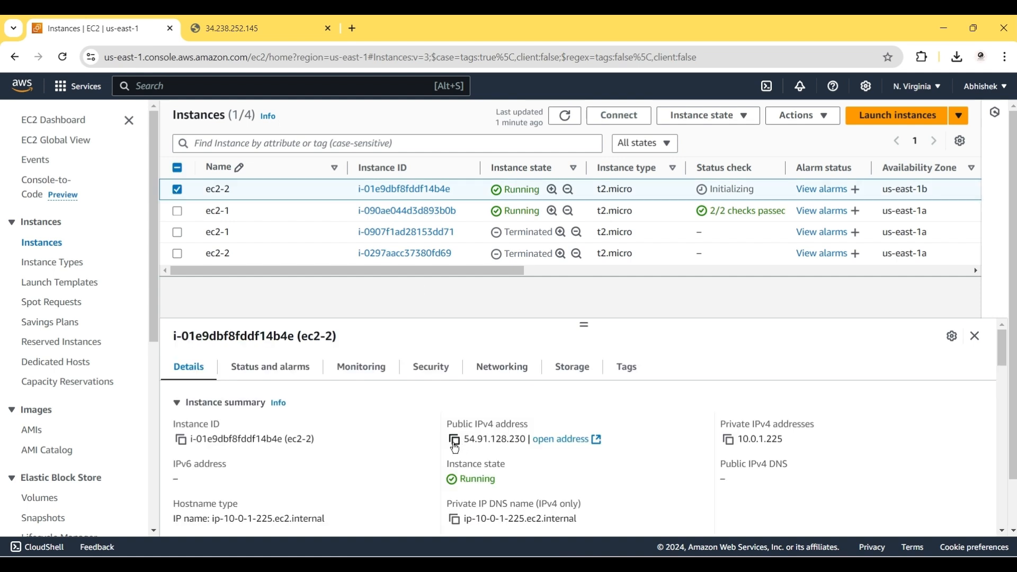
pyautogui.click(455, 447)
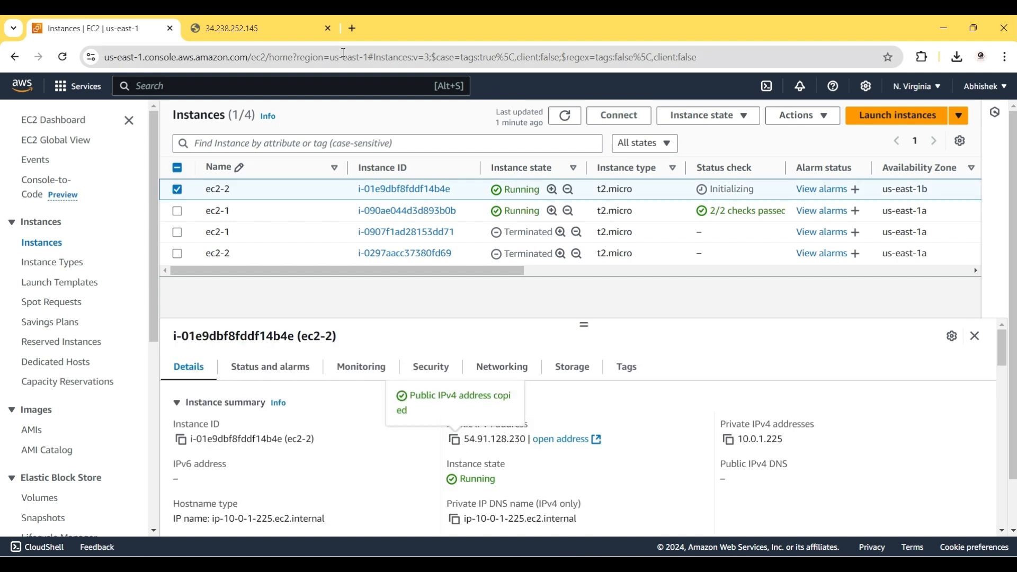
pyautogui.click(352, 28)
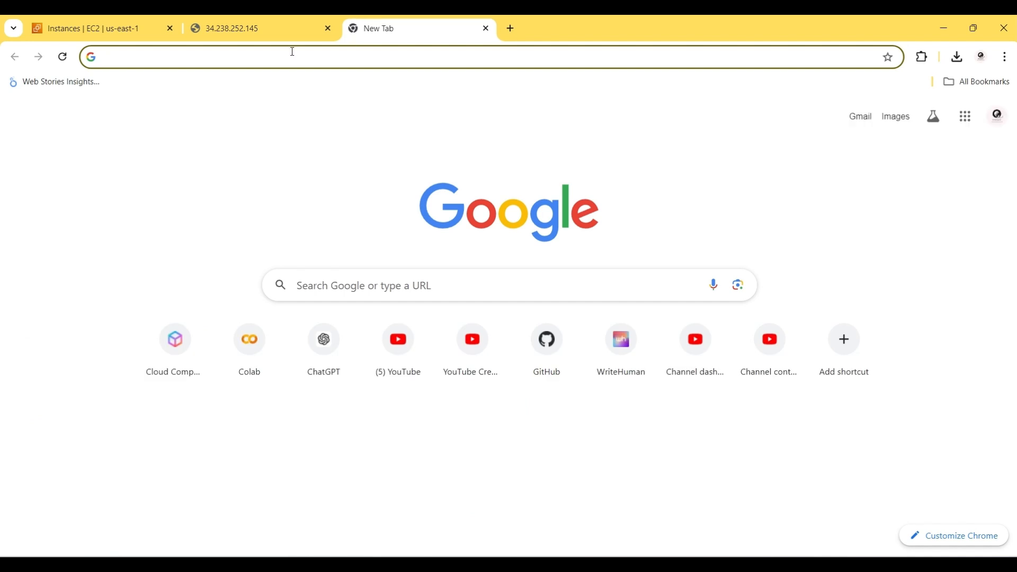
pyautogui.hotkey('ctrl', 'v')
pyautogui.press('Return')
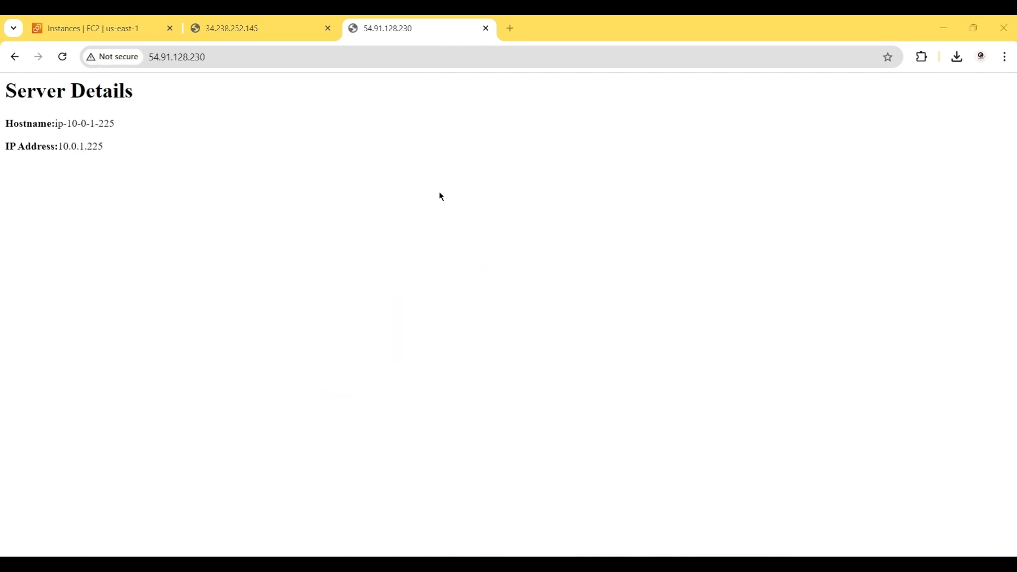
pyautogui.click(247, 20)
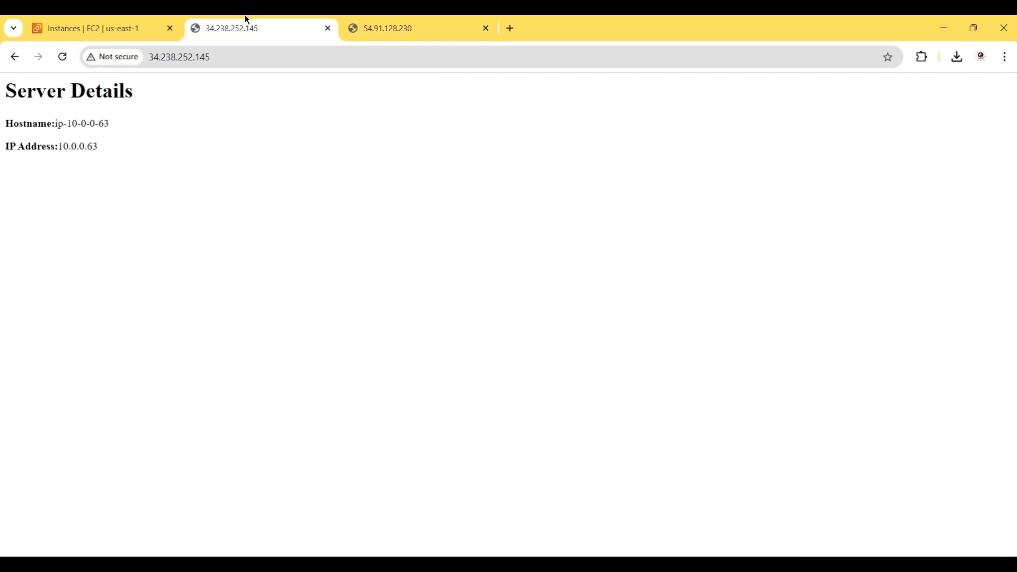
pyautogui.click(378, 21)
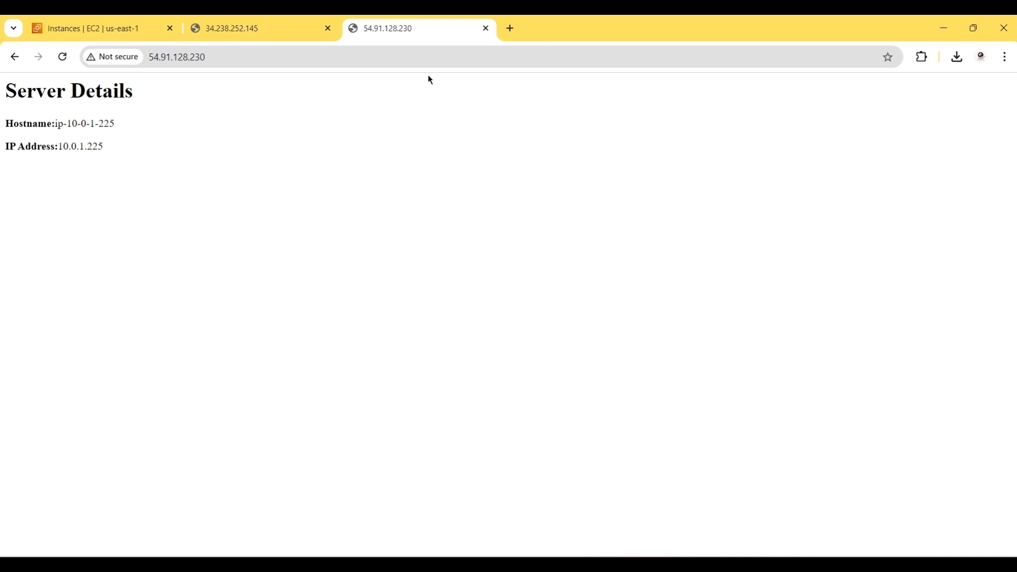
# Start creating a target group in the EC2 console and name it demo-alb.
pyautogui.click(142, 22)
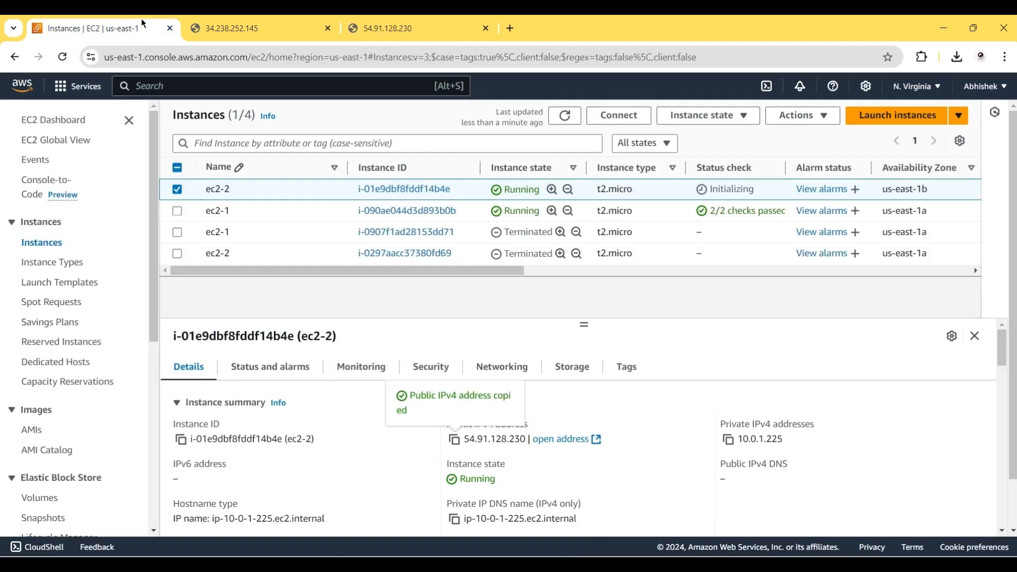
pyautogui.scroll(-6, 85, 416)
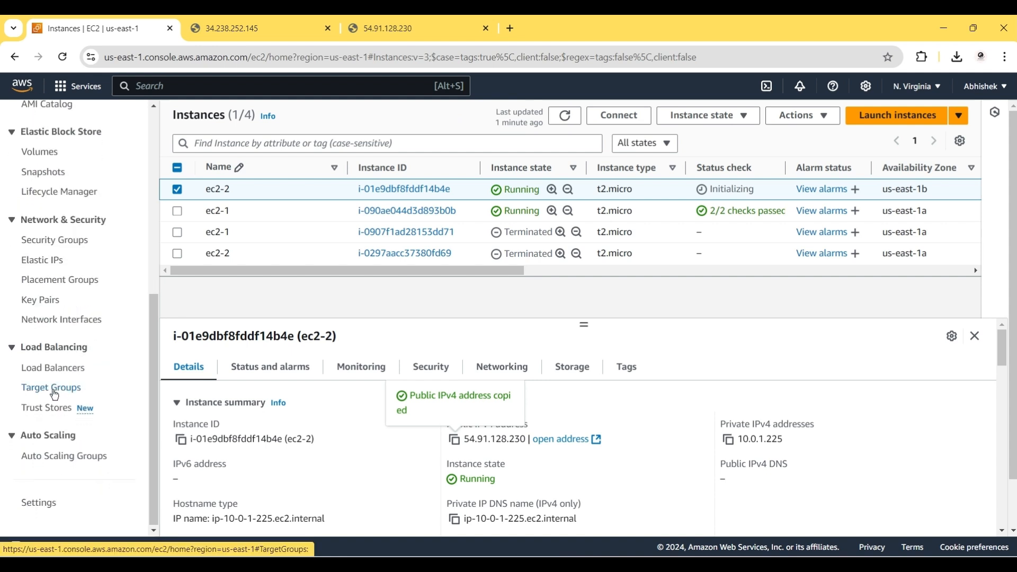
pyautogui.click(53, 388)
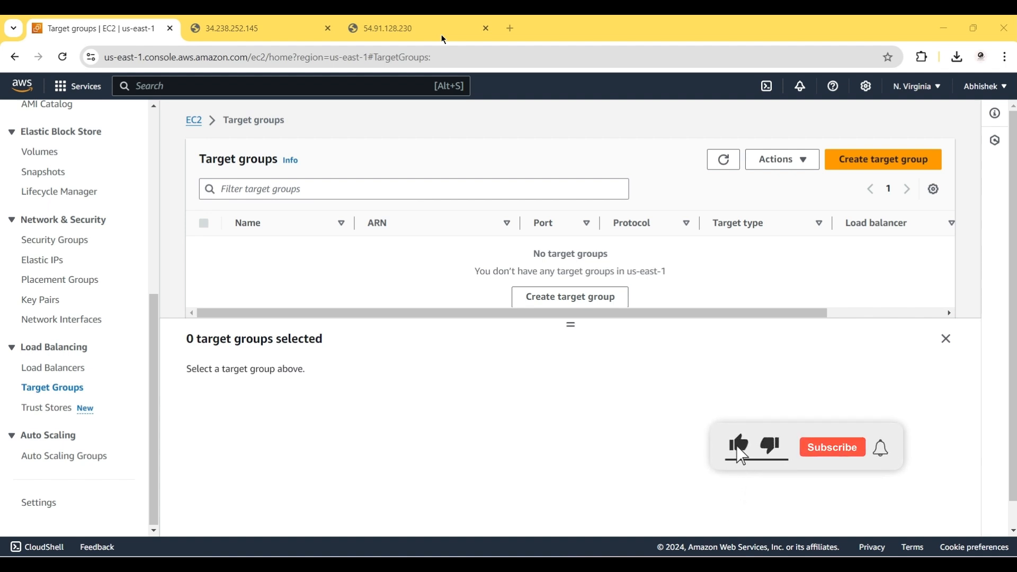
pyautogui.click(861, 158)
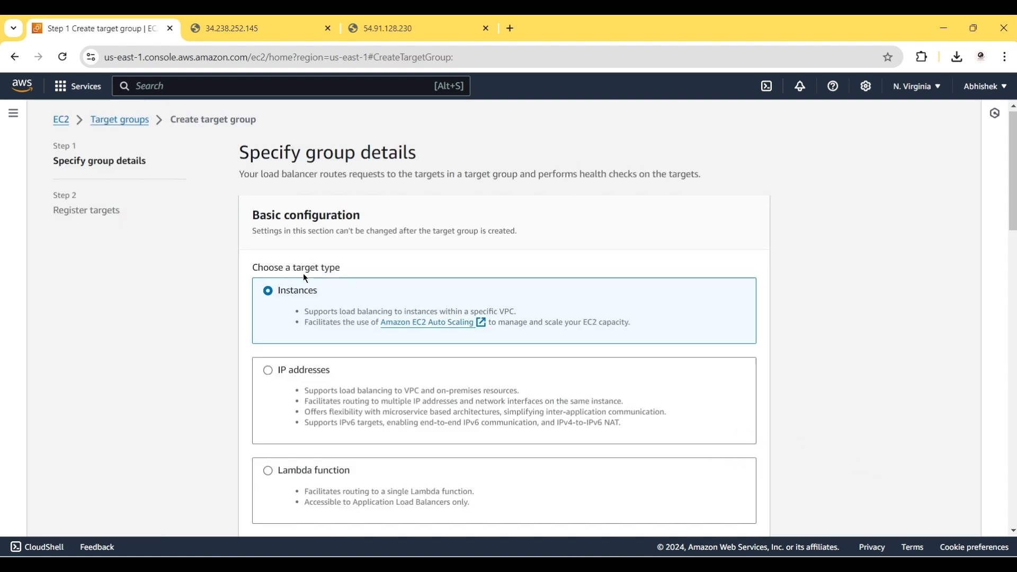
pyautogui.scroll(-2, 302, 272)
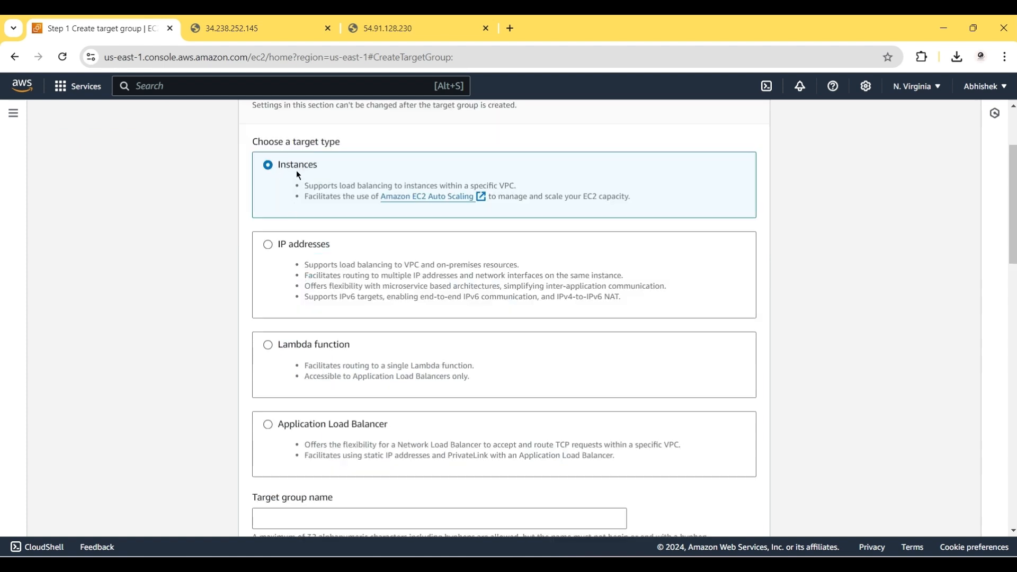
pyautogui.scroll(-3, 199, 446)
pyautogui.click(272, 333)
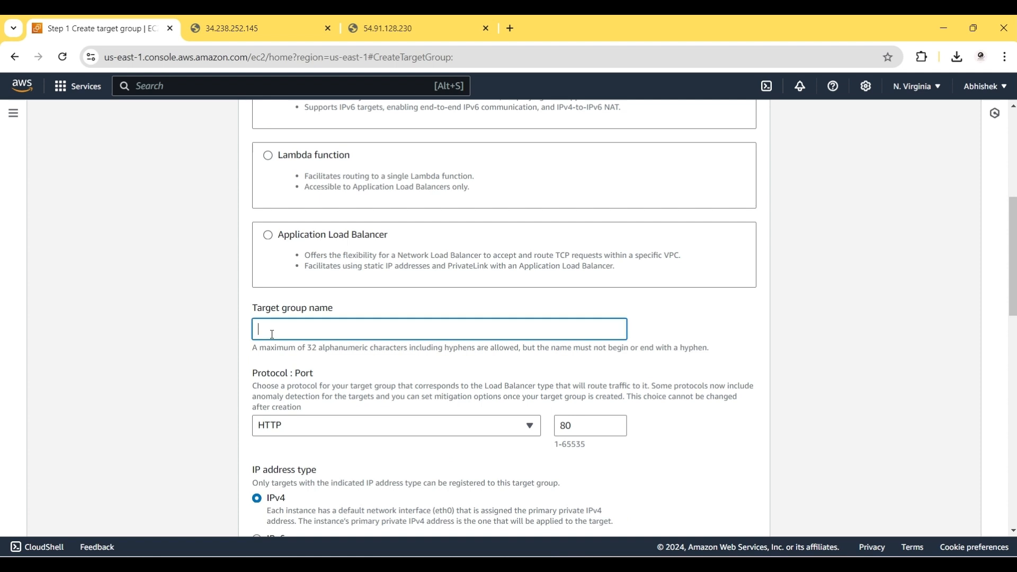
pyautogui.write('demo-alb')
pyautogui.scroll(-1, 340, 367)
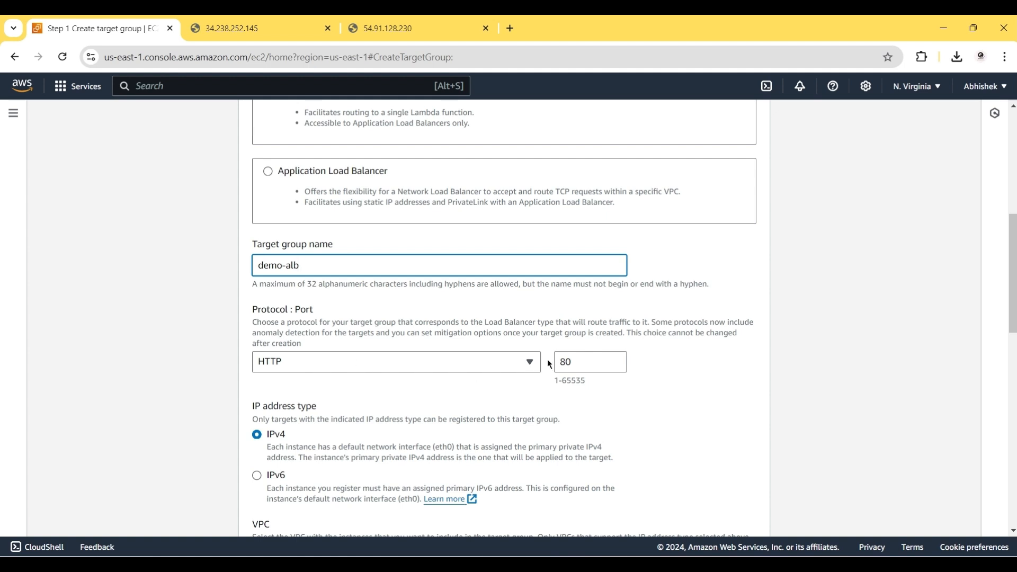
# Assign the target group to the demo VPC, keep its other default settings, and proceed to registering targets.
pyautogui.scroll(-2, 357, 389)
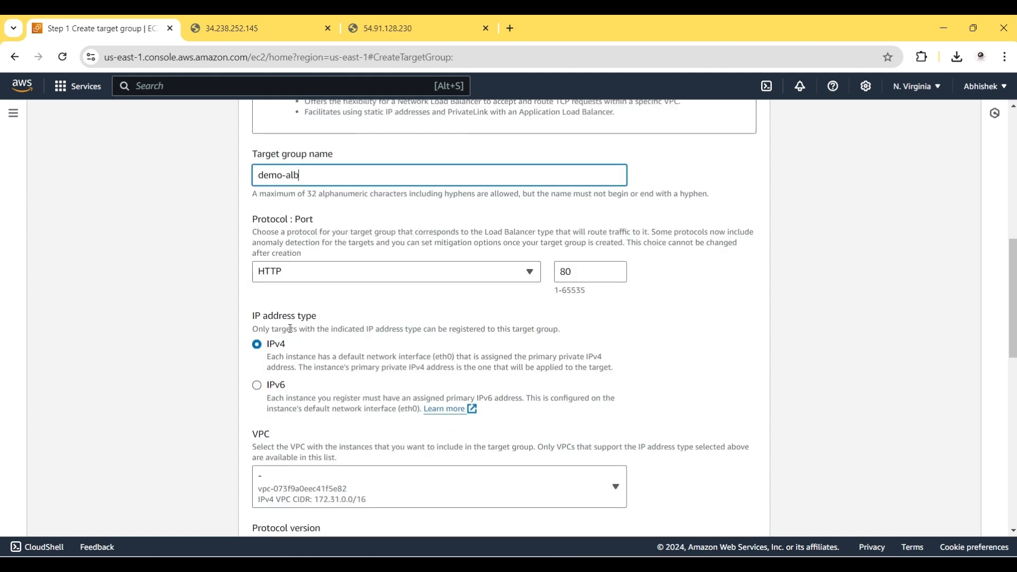
pyautogui.scroll(-2, 294, 348)
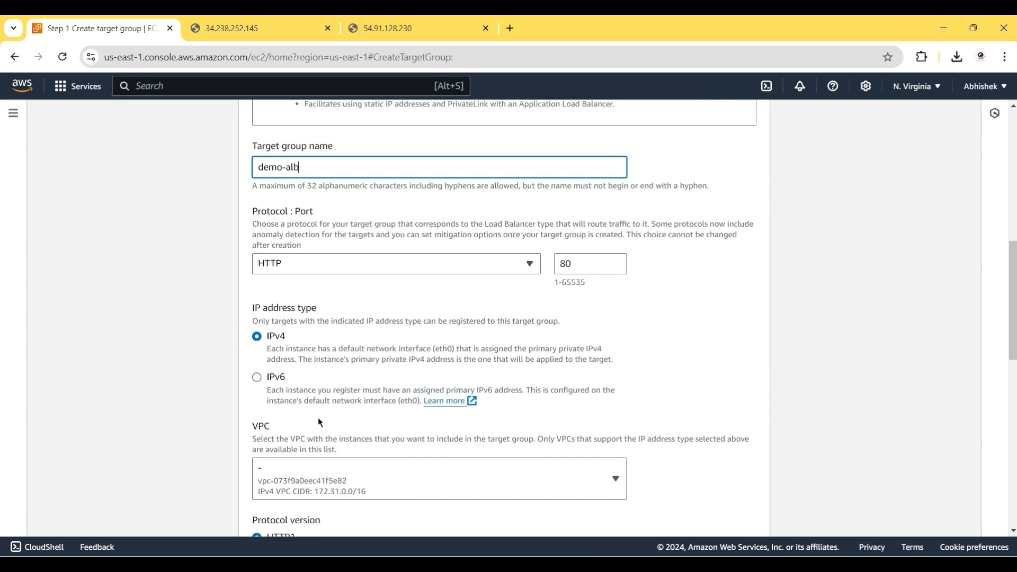
pyautogui.click(270, 349)
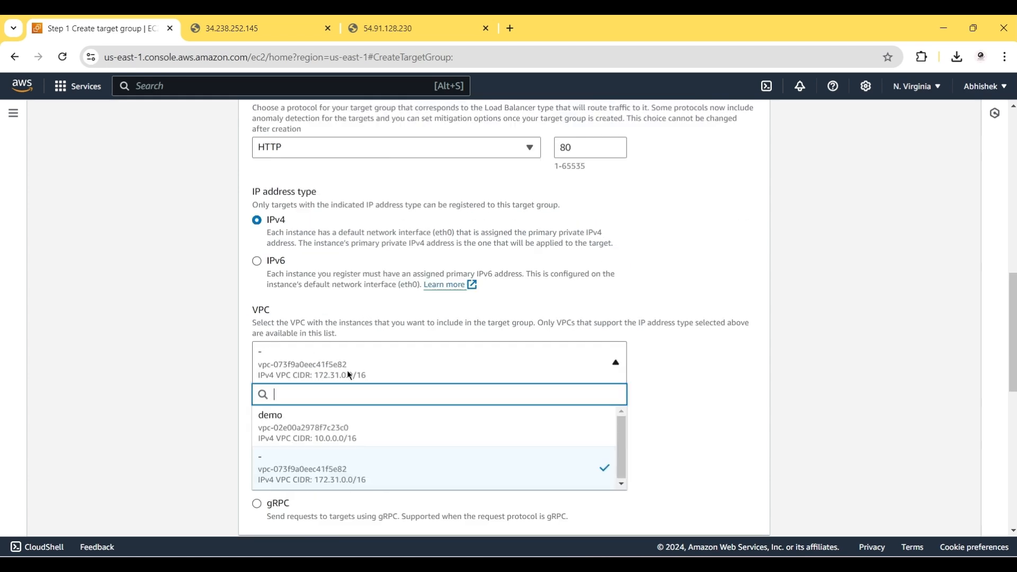
pyautogui.click(351, 440)
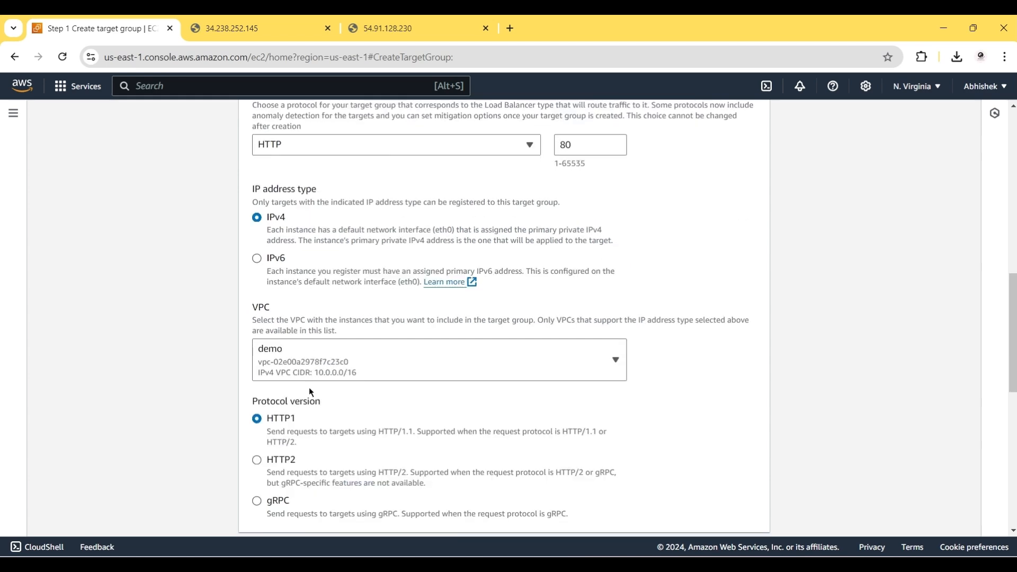
pyautogui.scroll(-3, 310, 387)
pyautogui.scroll(-2, 309, 384)
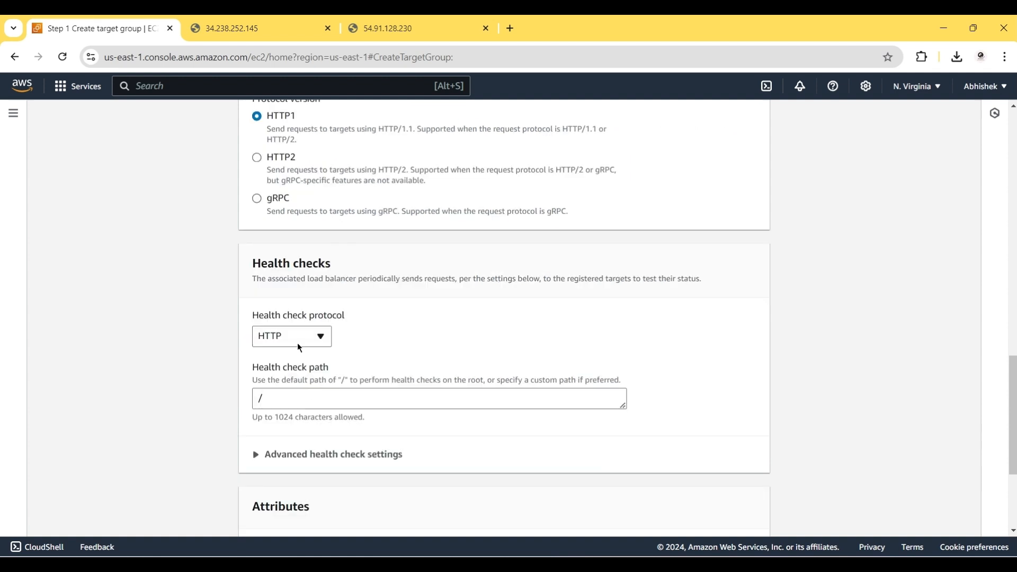
pyautogui.scroll(-3, 227, 423)
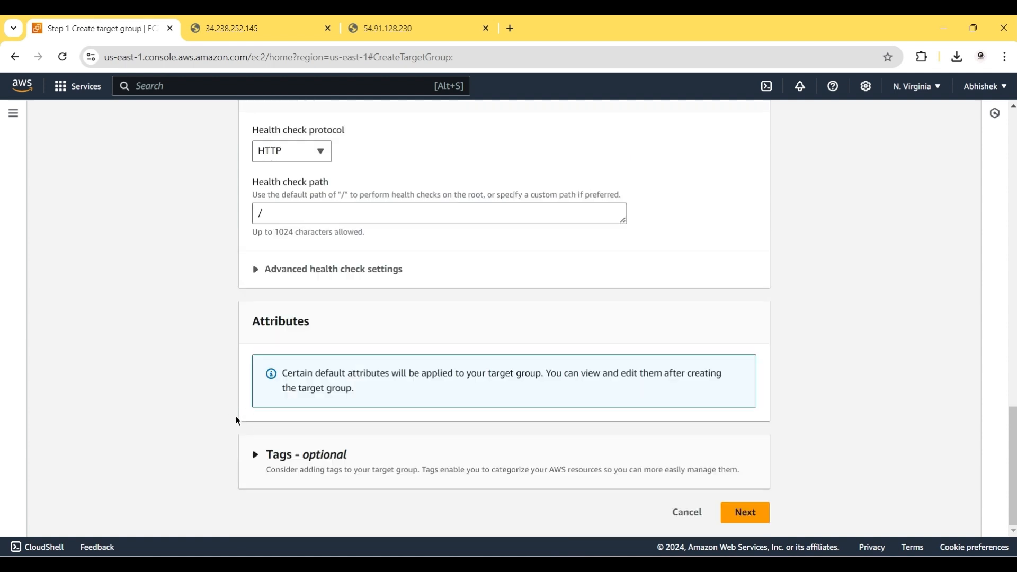
pyautogui.click(735, 515)
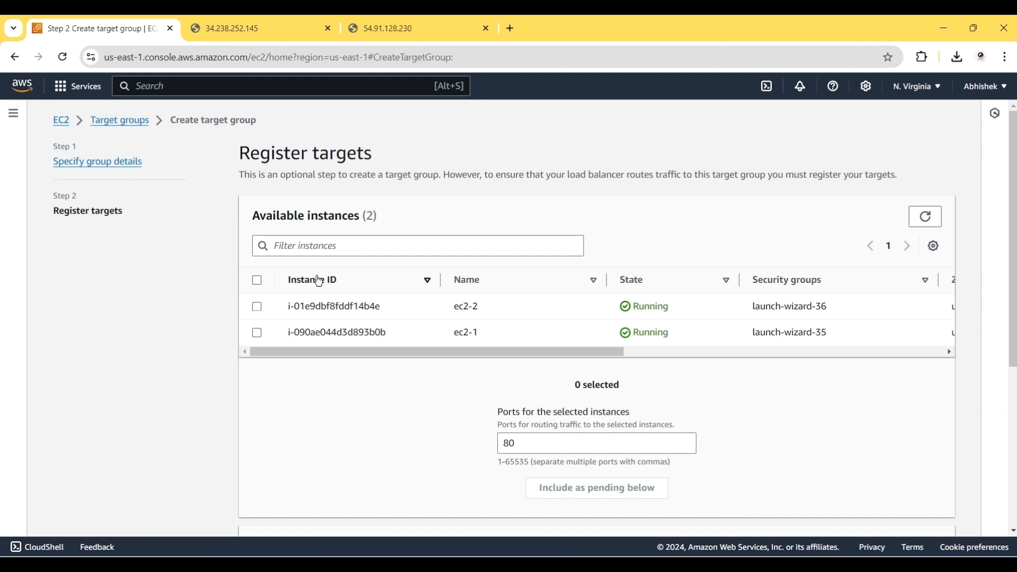
# Add both ec2-1 and ec2-2 as pending targets on port 80 and create the target group.
pyautogui.click(258, 281)
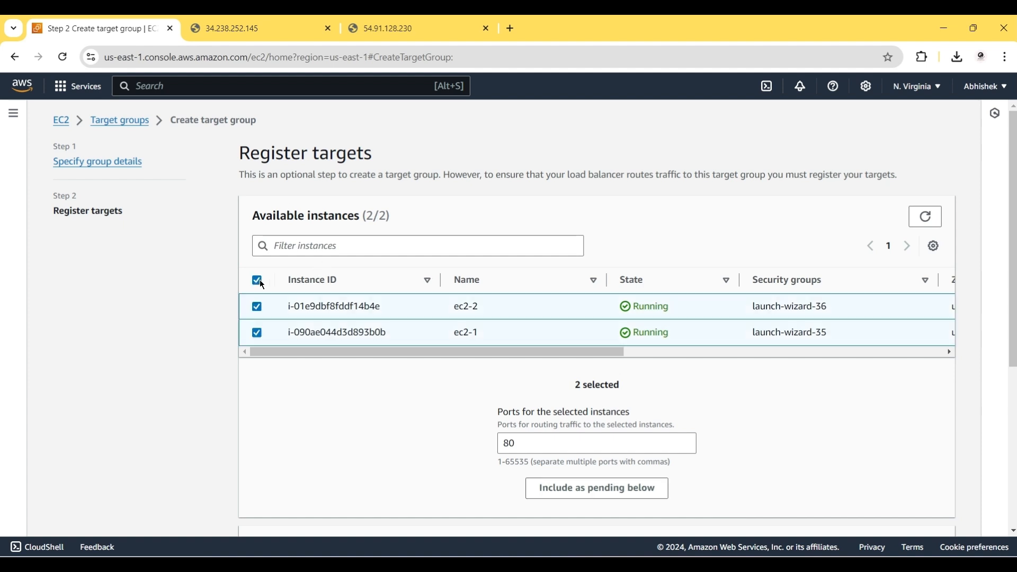
pyautogui.click(552, 488)
pyautogui.scroll(-5, 545, 485)
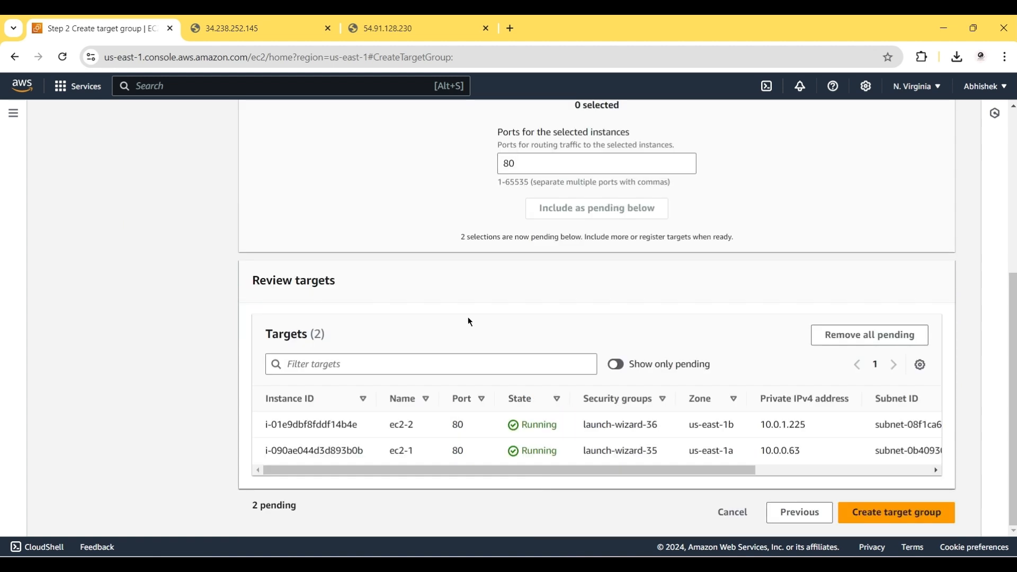
pyautogui.click(884, 513)
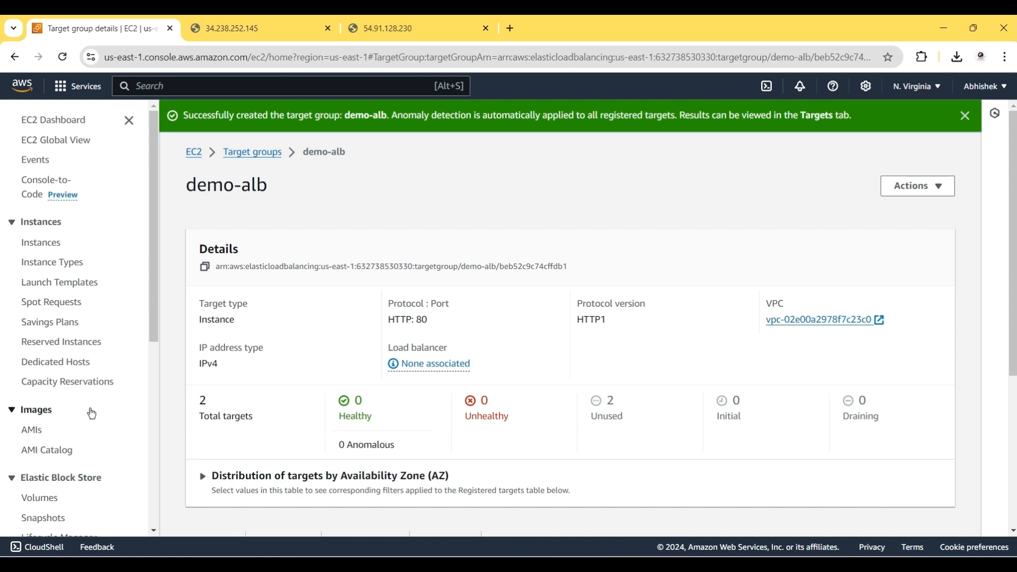
# Go to the EC2 load balancers and start creating an Application Load Balancer.
pyautogui.scroll(-5, 91, 414)
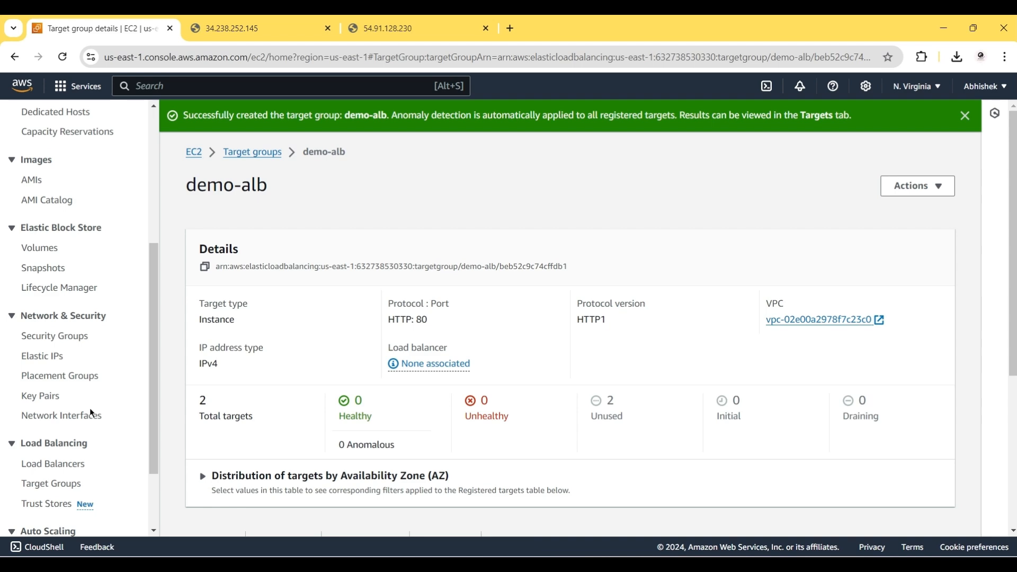
pyautogui.scroll(-2, 91, 413)
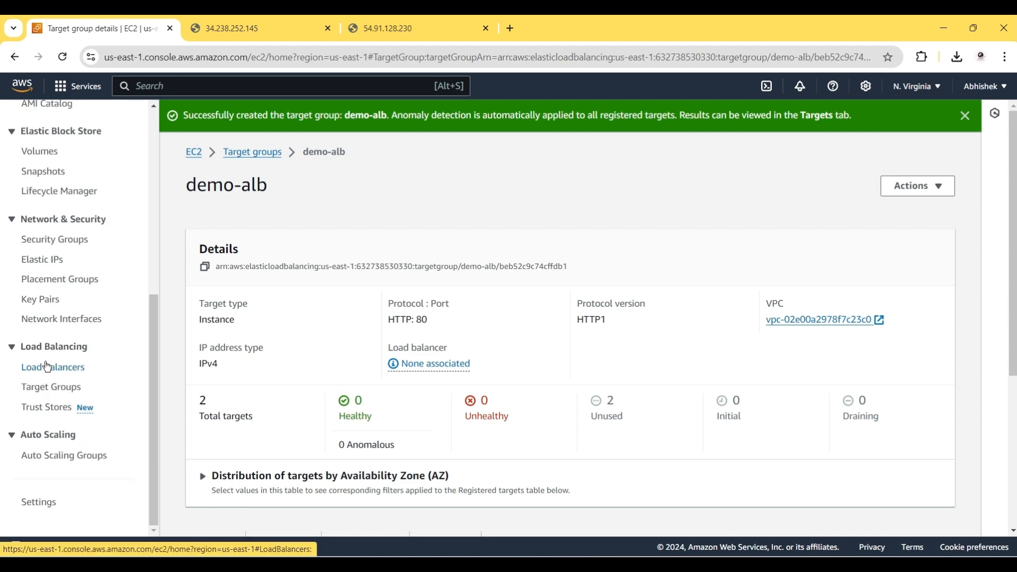
pyautogui.click(47, 367)
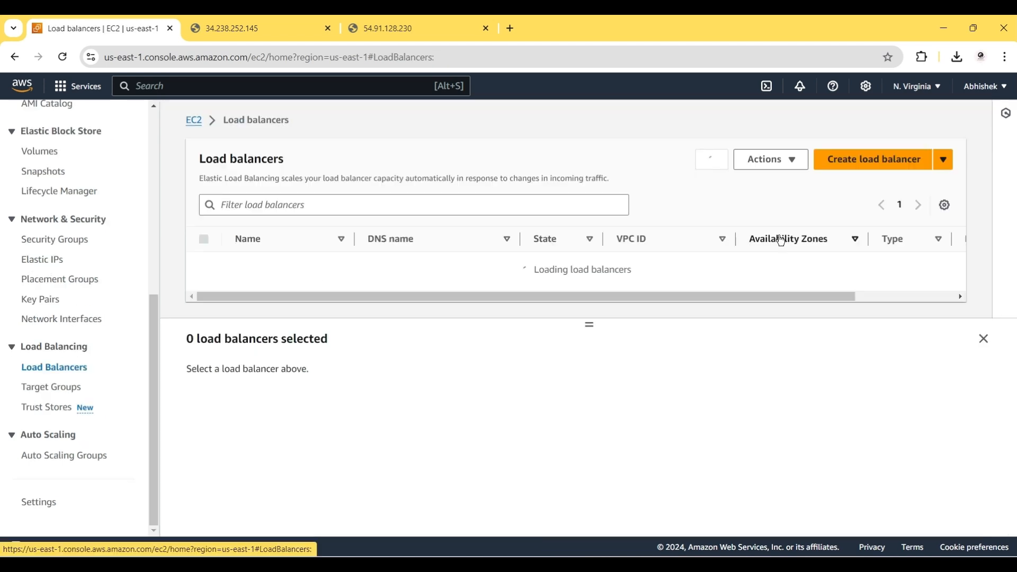
pyautogui.click(866, 168)
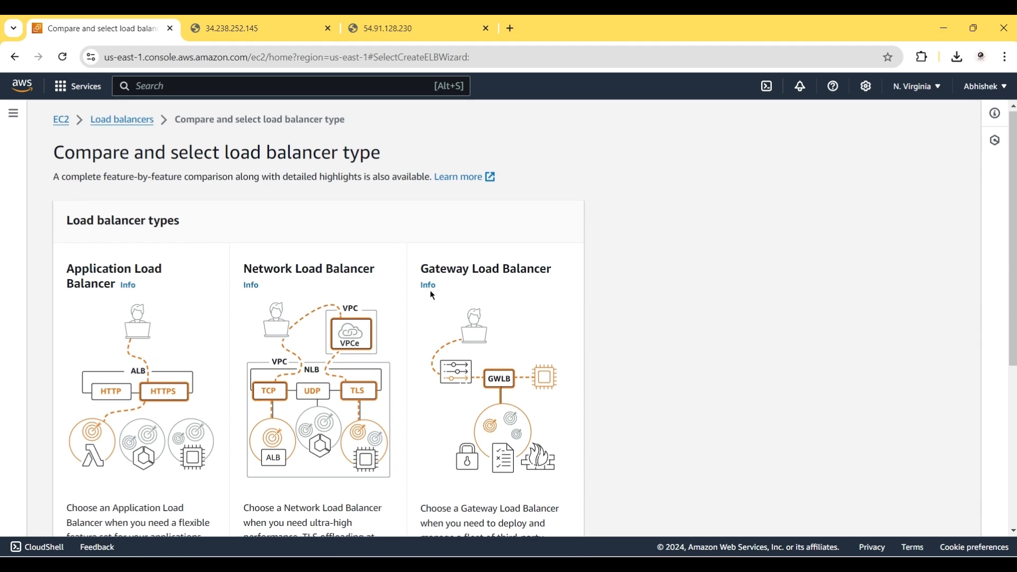
pyautogui.scroll(-2, 108, 175)
pyautogui.scroll(-4, 108, 174)
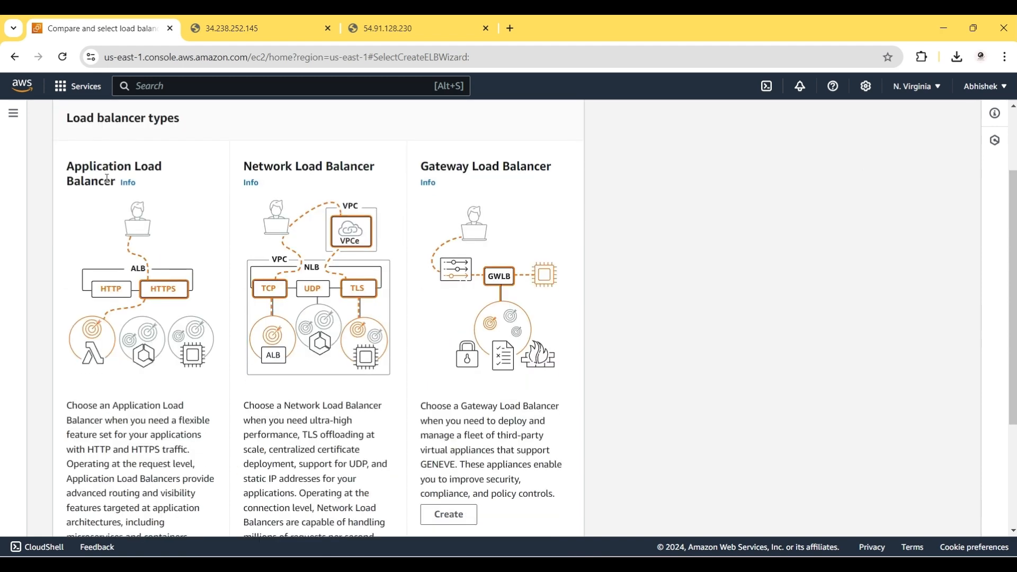
pyautogui.click(86, 392)
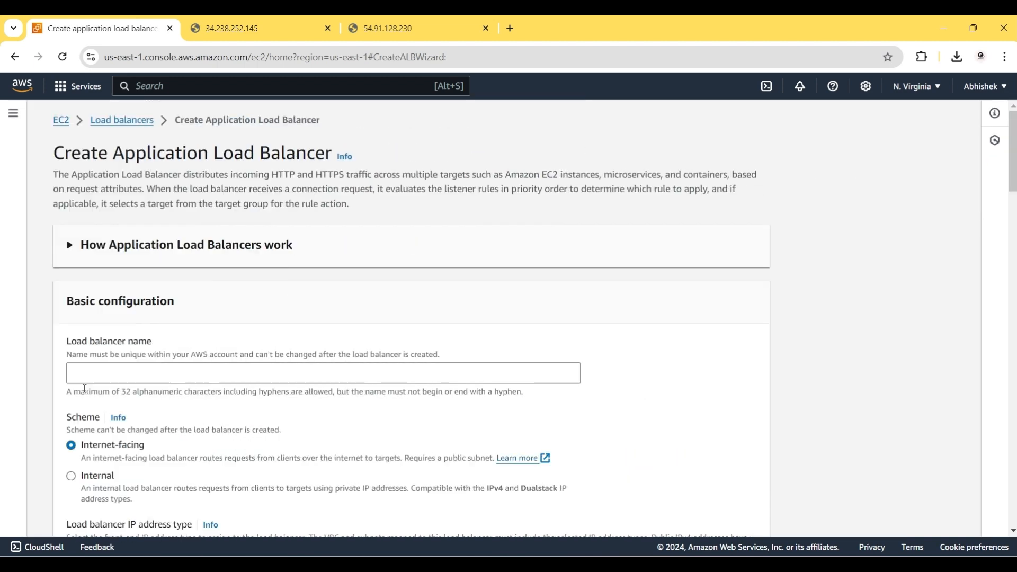
# Name the load balancer demo-albs and review the description of its internet-facing scheme.
pyautogui.scroll(-2, 347, 295)
pyautogui.click(102, 282)
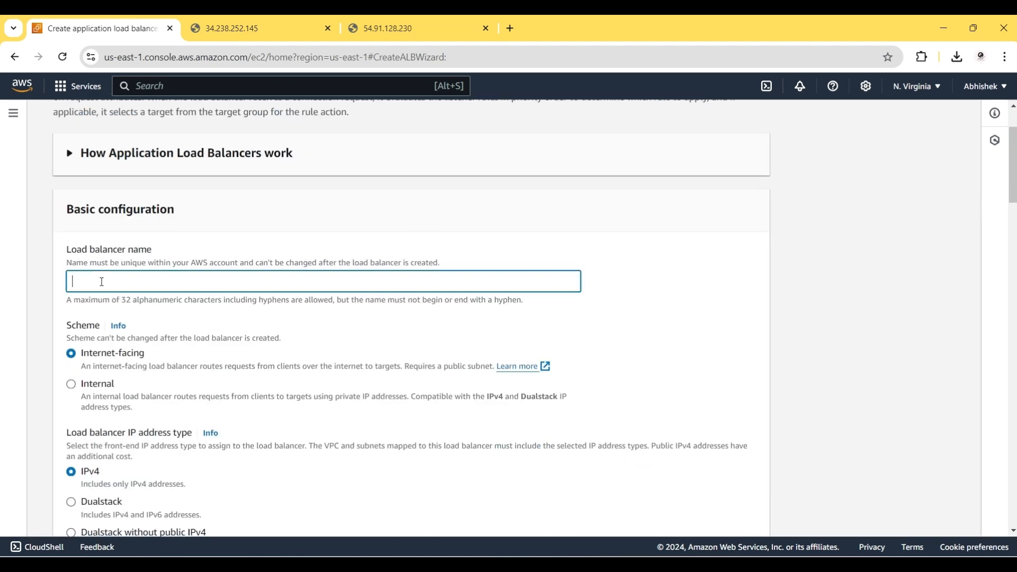
pyautogui.write('demo-albs')
pyautogui.scroll(-1, 103, 280)
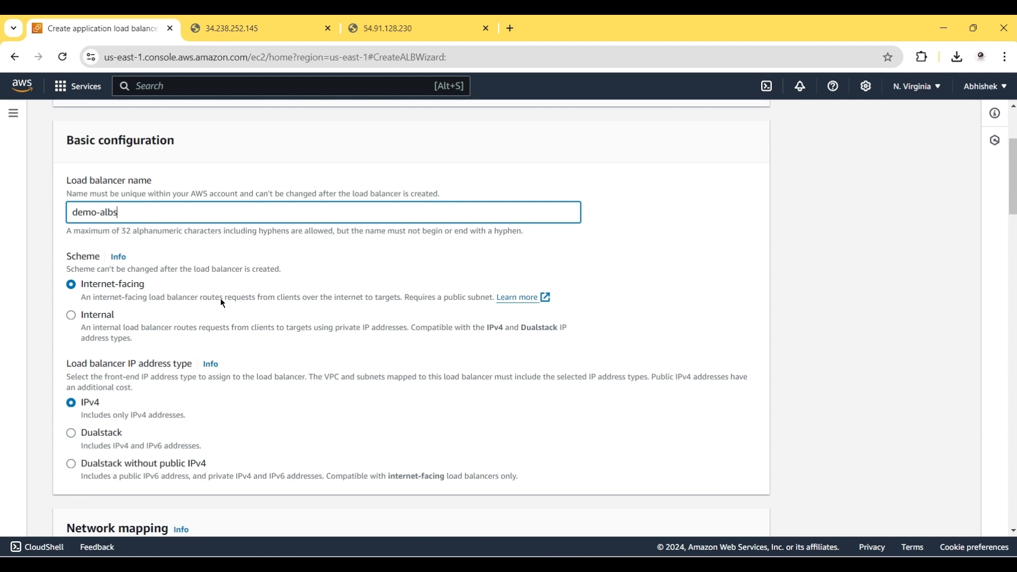
pyautogui.moveTo(222, 297); pyautogui.dragTo(253, 300)
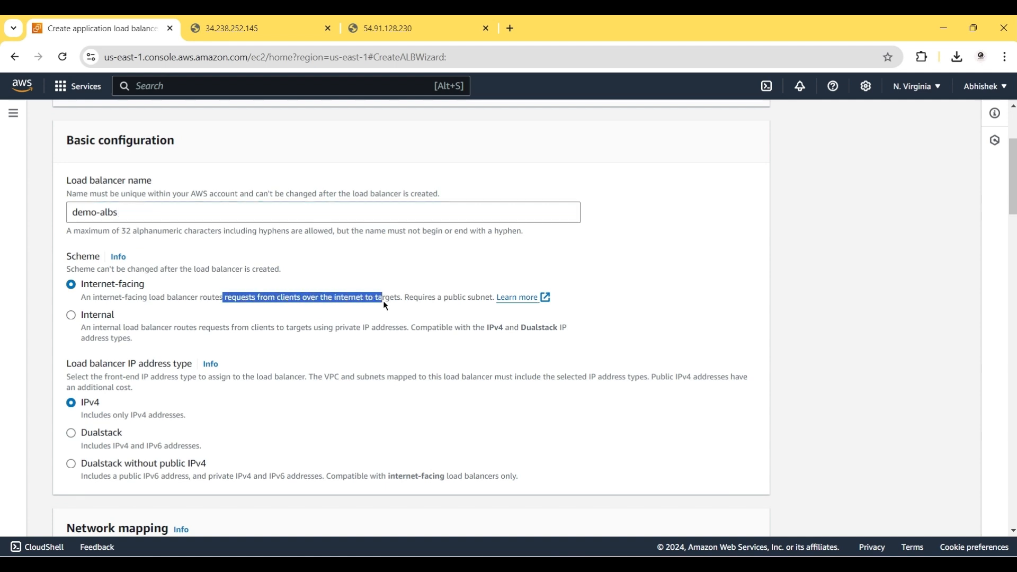
pyautogui.moveTo(392, 302); pyautogui.dragTo(397, 304)
pyautogui.click(270, 260)
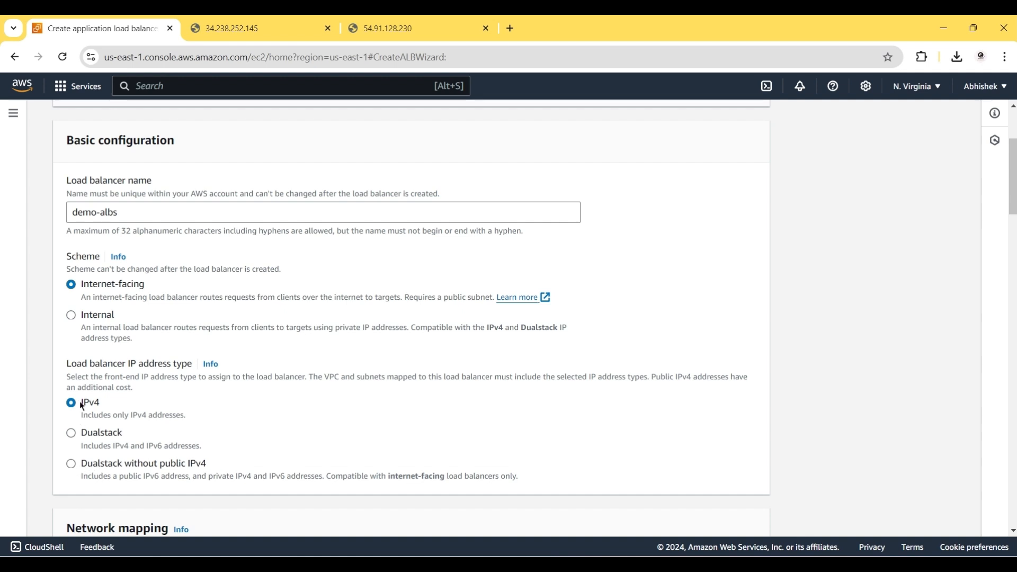
# Keep the IPv4 address type and select the demo VPC for the load balancer's network mapping.
pyautogui.scroll(-1, 88, 403)
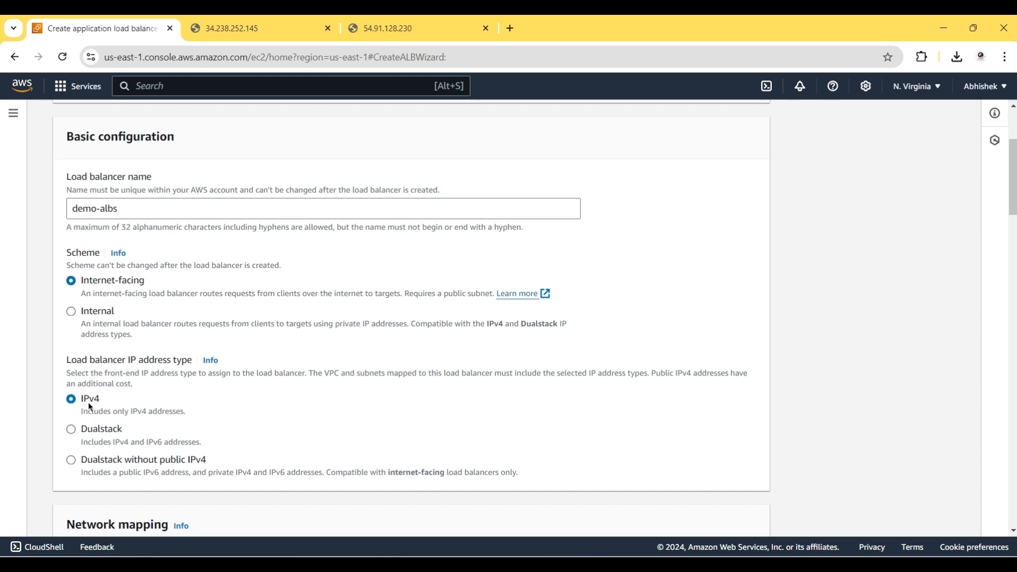
pyautogui.scroll(-3, 87, 402)
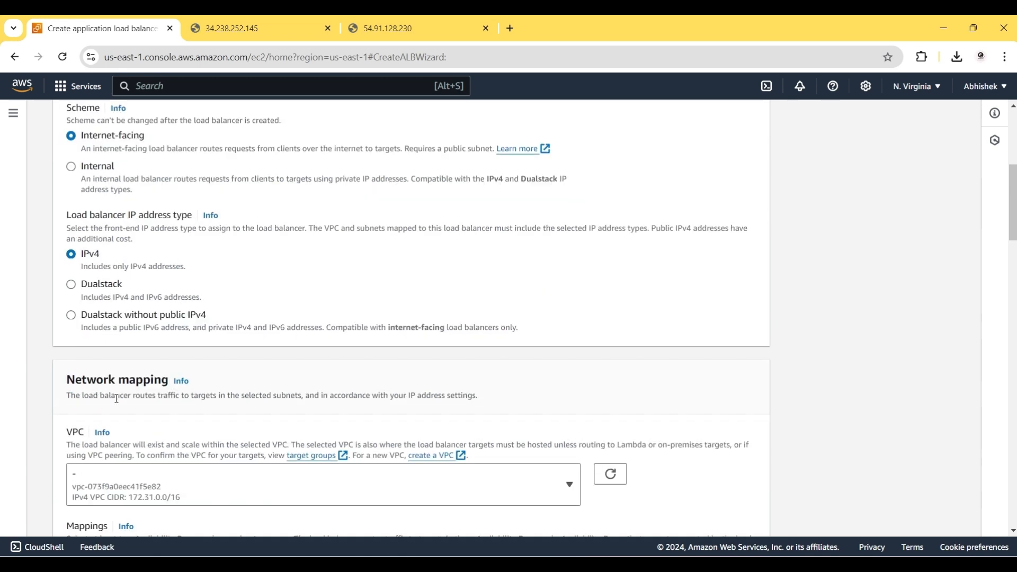
pyautogui.scroll(-1, 114, 397)
pyautogui.click(231, 412)
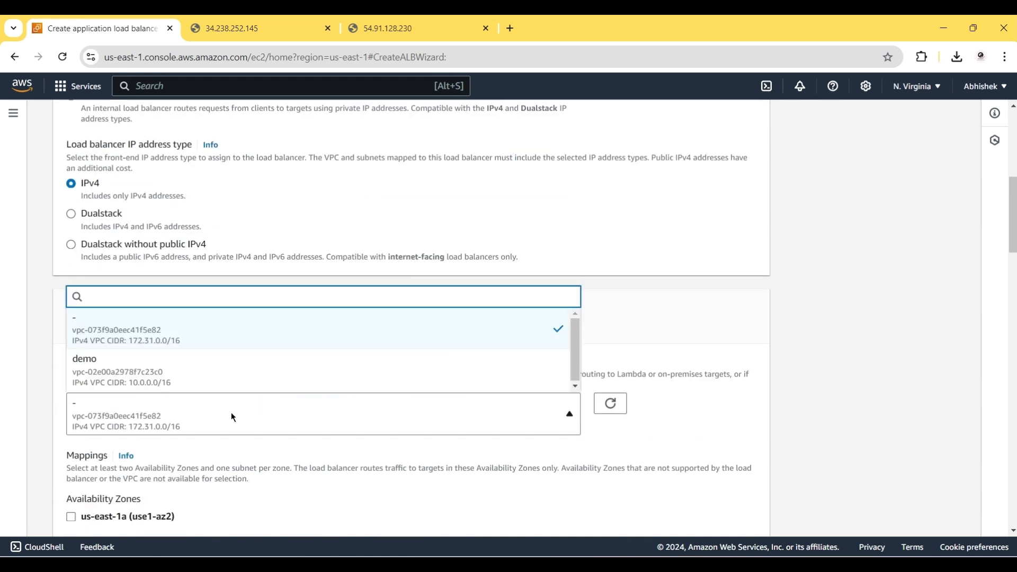
pyautogui.click(166, 386)
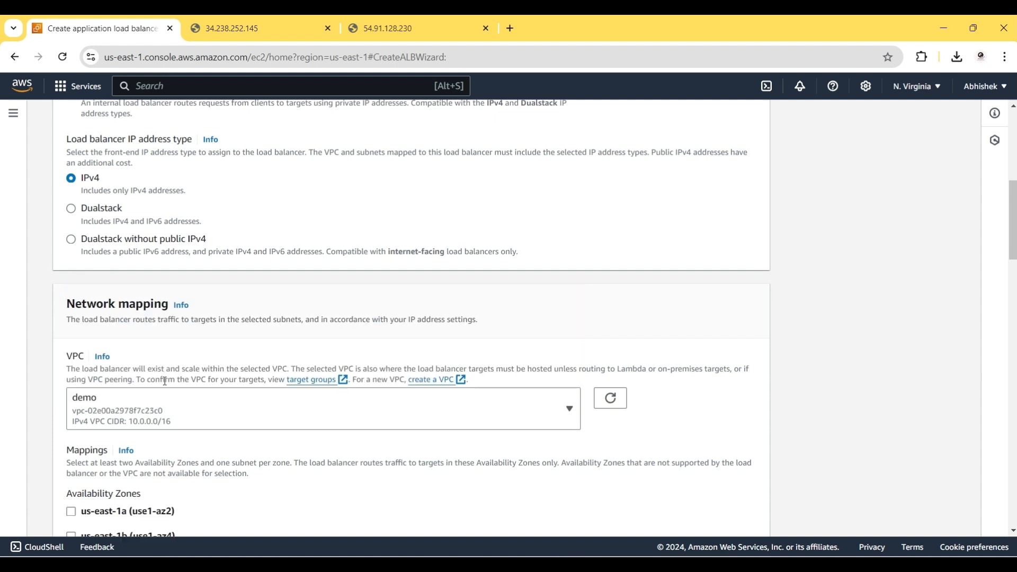
# Map the load balancer to the us-east-1a and us-east-1b Availability Zones with their fisrt-subnet and second-subnet.
pyautogui.scroll(-2, 164, 382)
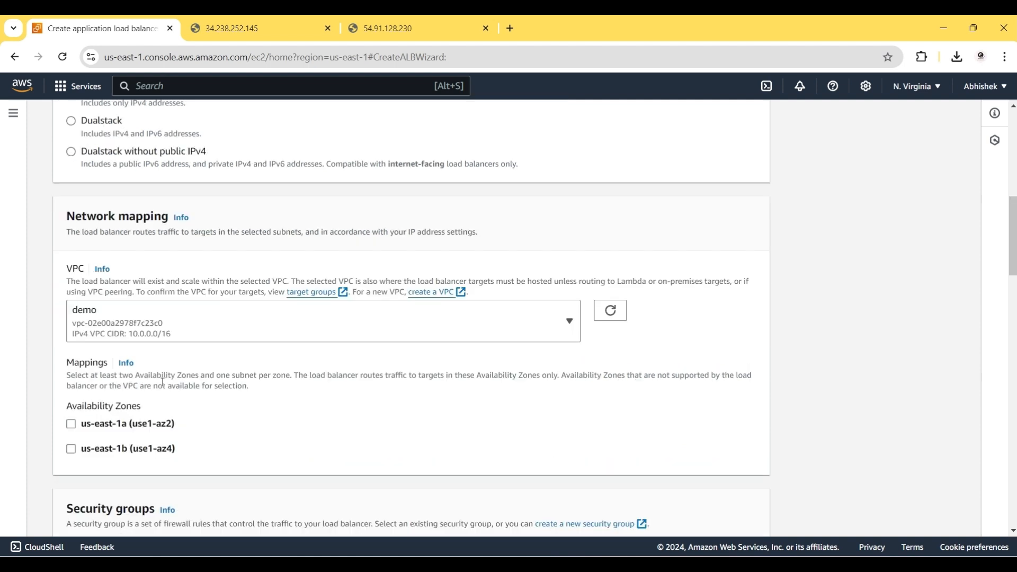
pyautogui.click(71, 425)
pyautogui.scroll(-2, 72, 464)
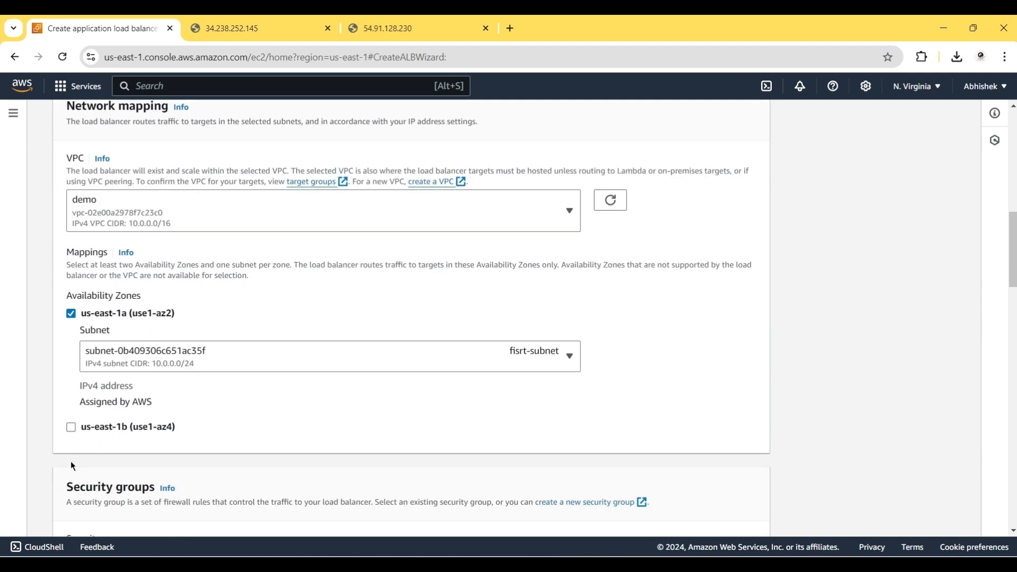
pyautogui.click(71, 428)
pyautogui.scroll(-2, 77, 426)
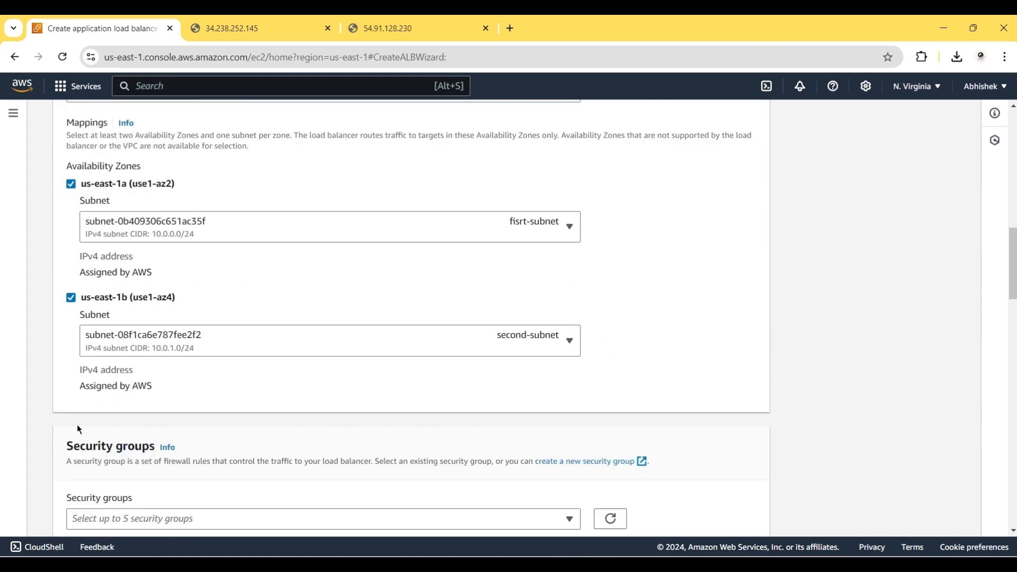
# Add the launch-wizard-36 and launch-wizard-35 security groups to the load balancer alongside the default group.
pyautogui.scroll(-2, 77, 429)
pyautogui.click(142, 408)
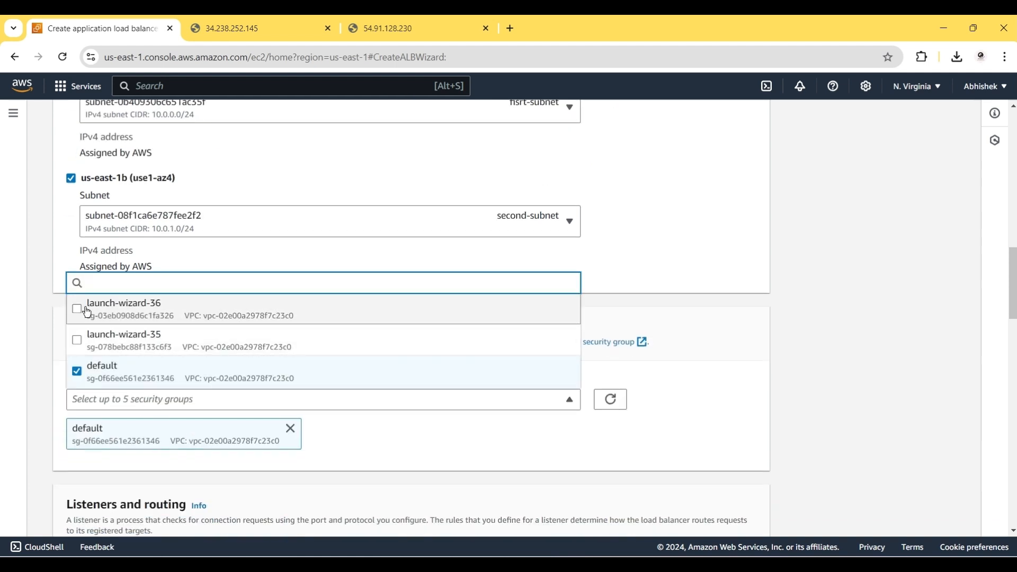
pyautogui.click(87, 312)
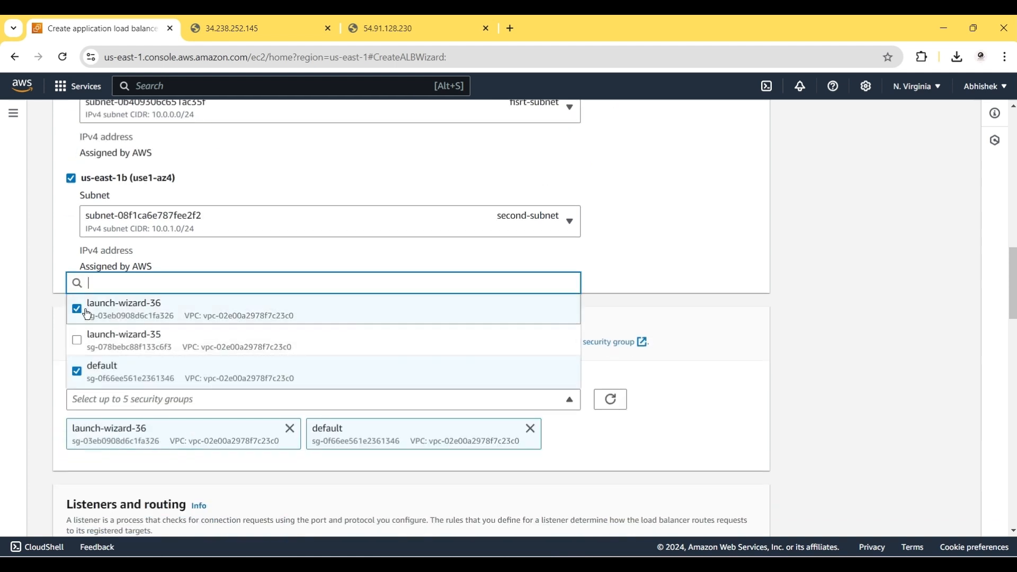
pyautogui.click(80, 345)
pyautogui.click(47, 385)
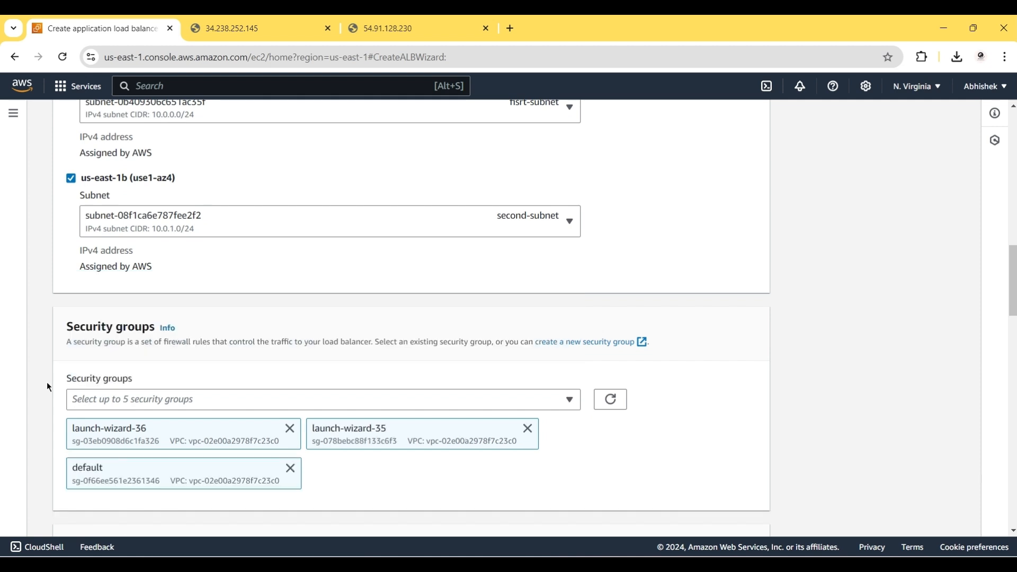
# Forward the HTTP:80 listener to the demo-alb target group and create the load balancer.
pyautogui.scroll(-5, 176, 356)
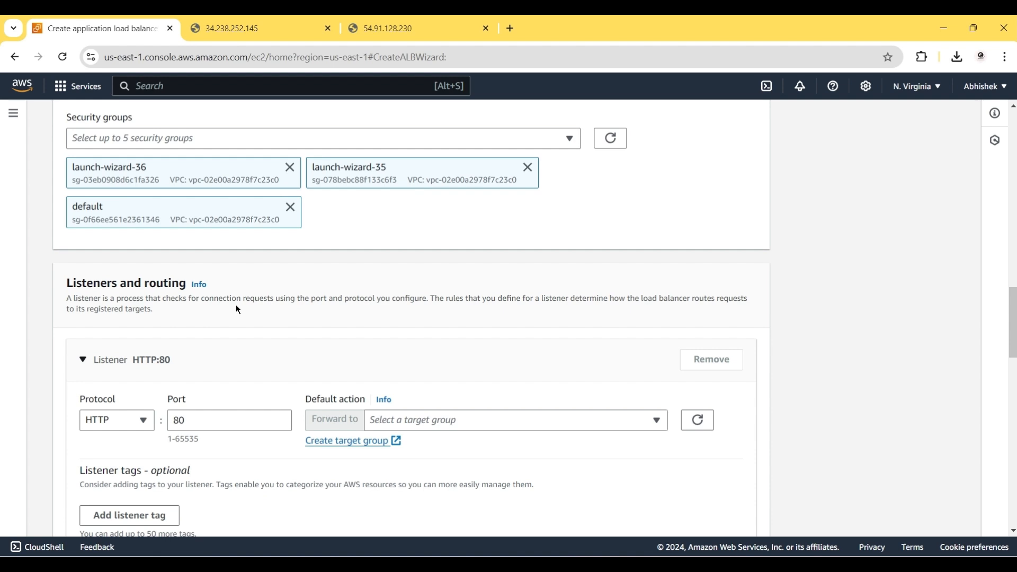
pyautogui.click(470, 421)
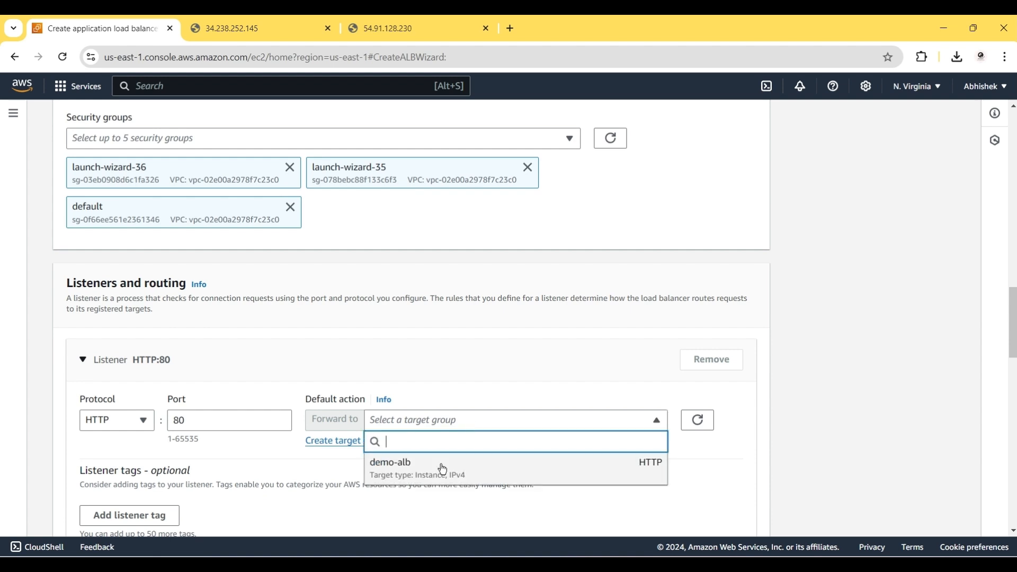
pyautogui.click(443, 470)
pyautogui.scroll(-6, 471, 471)
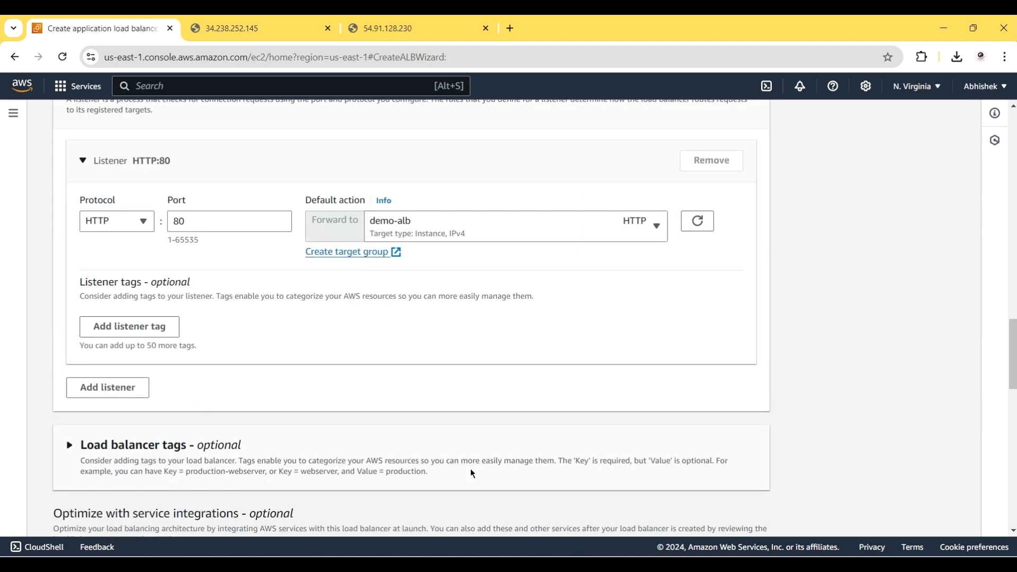
pyautogui.scroll(-12, 473, 473)
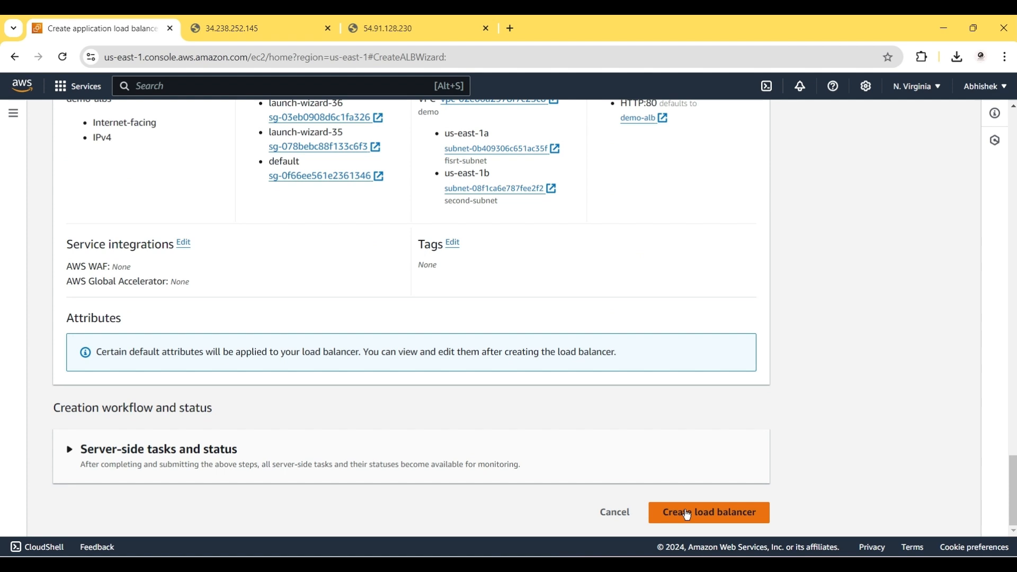
pyautogui.click(687, 515)
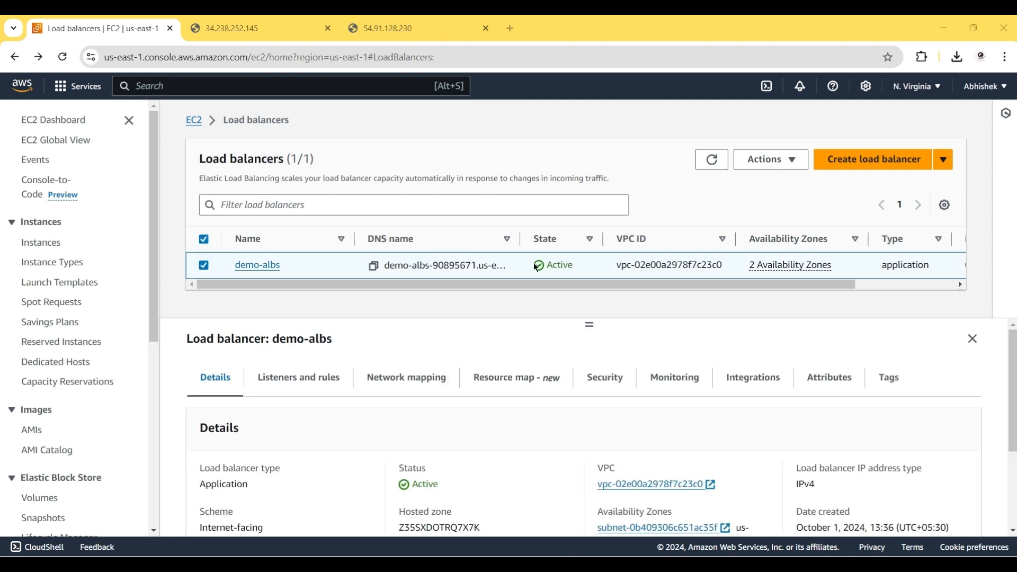
# Copy the DNS name of the demo-albs load balancer and open that address in a new browser tab.
pyautogui.click(261, 268)
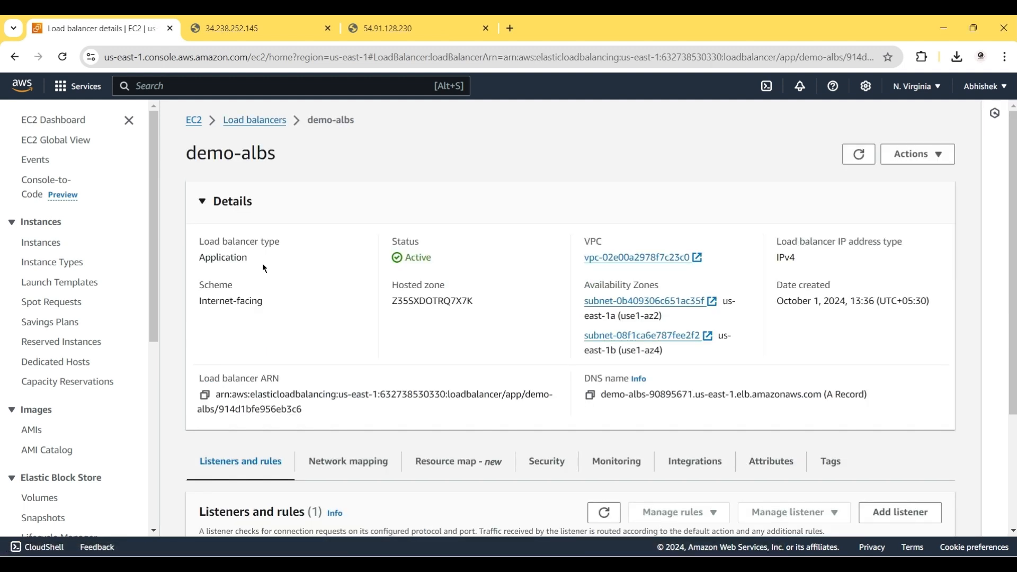
pyautogui.click(589, 395)
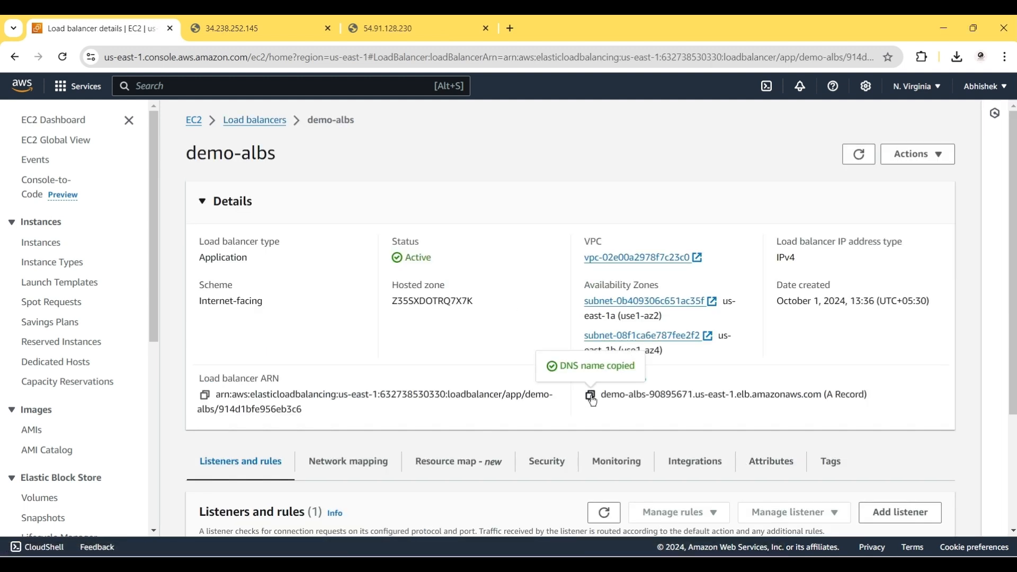
pyautogui.rightClick(370, 23)
pyautogui.click(393, 33)
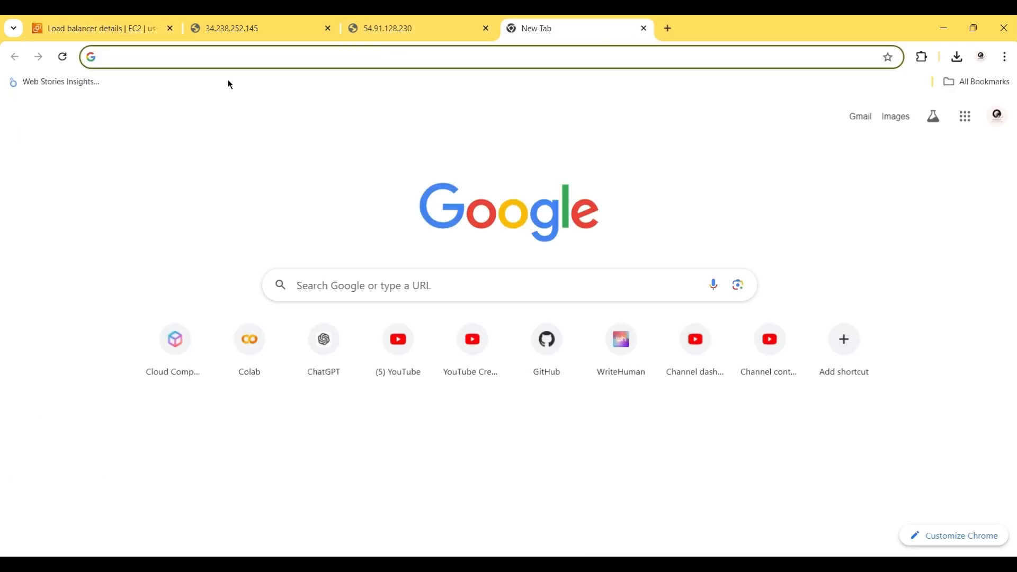
pyautogui.hotkey('ctrl', 'v')
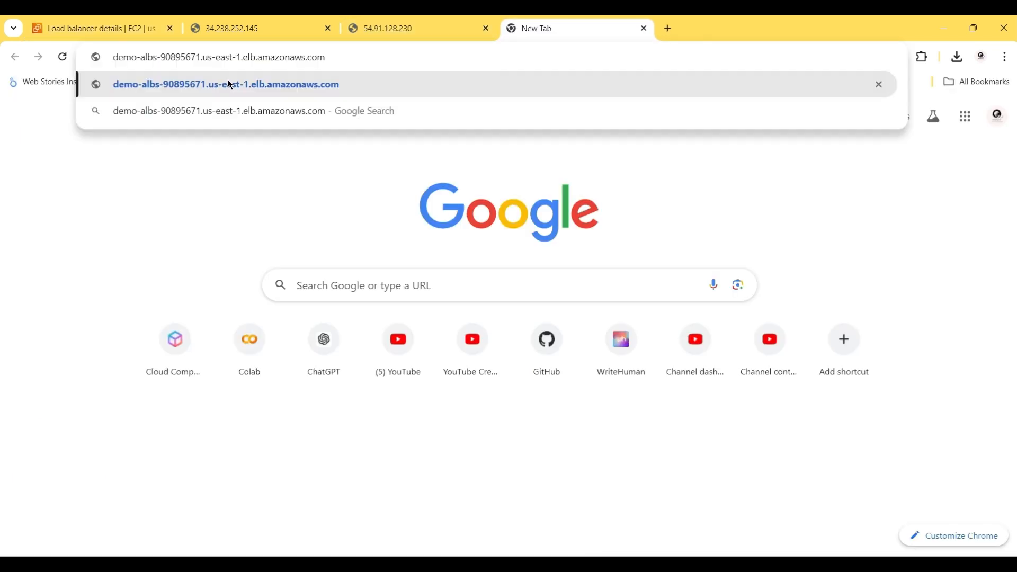
pyautogui.click(230, 85)
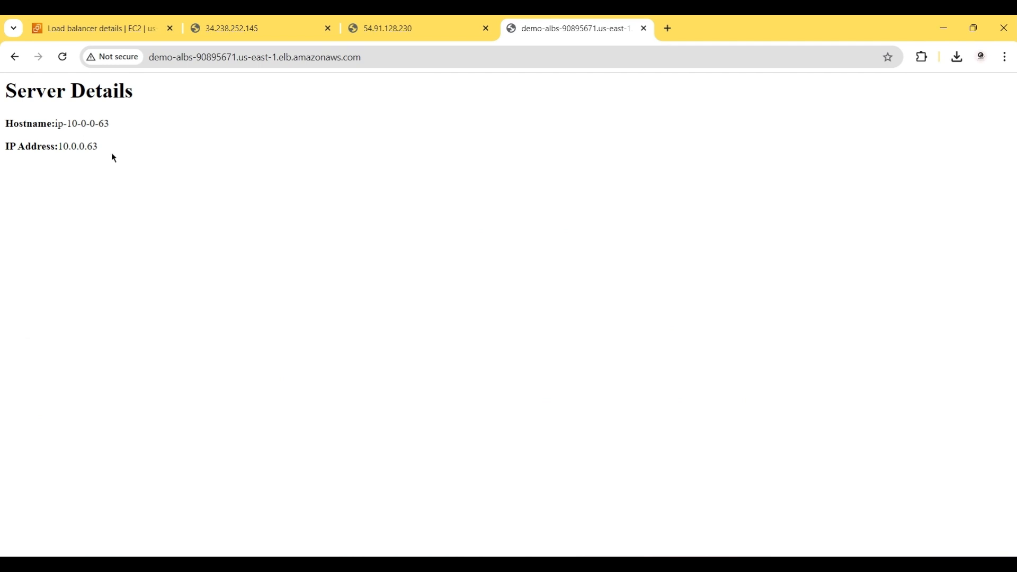
# Reload the load balancer's page twice to check which server answers each request.
pyautogui.click(68, 60)
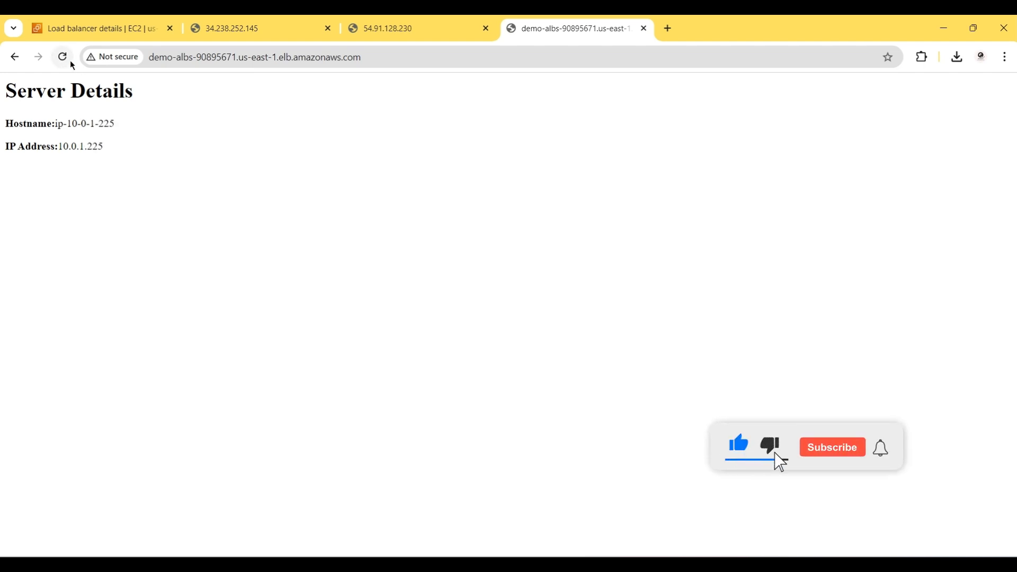
pyautogui.click(67, 61)
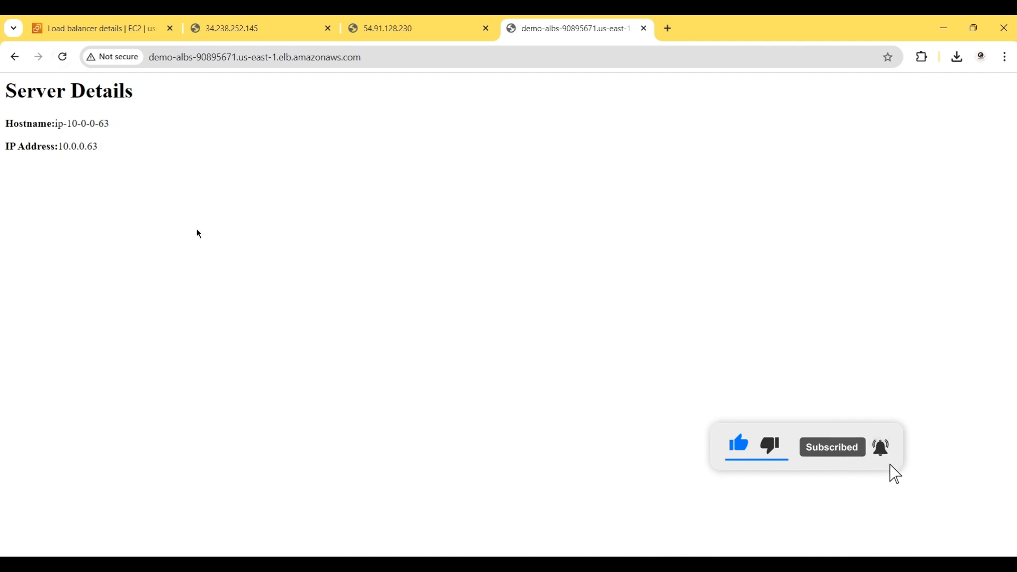